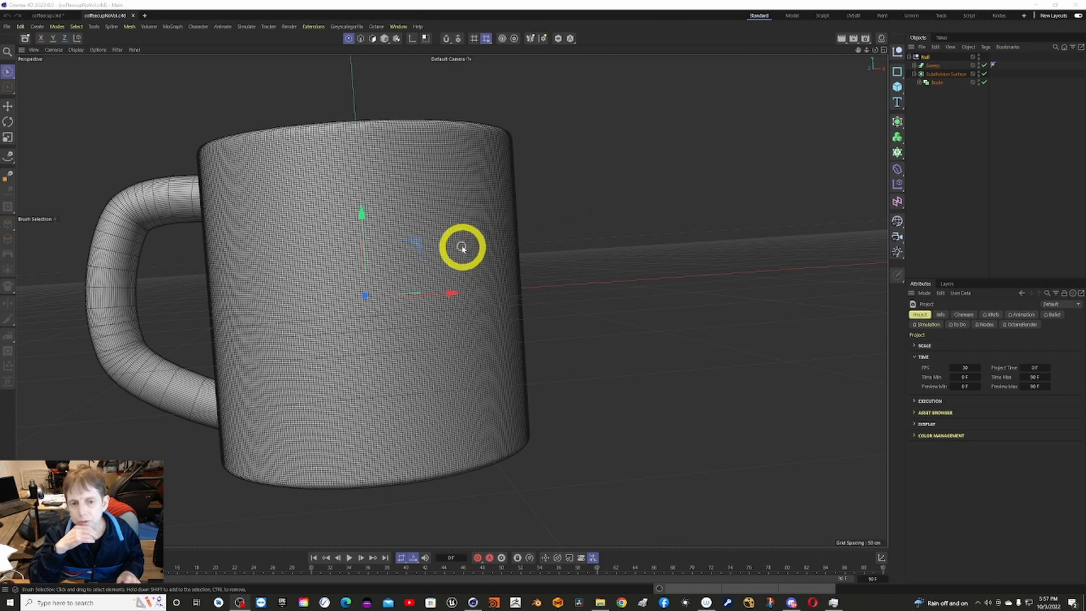
Examine how the mug is built by expanding its Boole and Sweep objects and looking over the available generators.
left_click(920, 84)
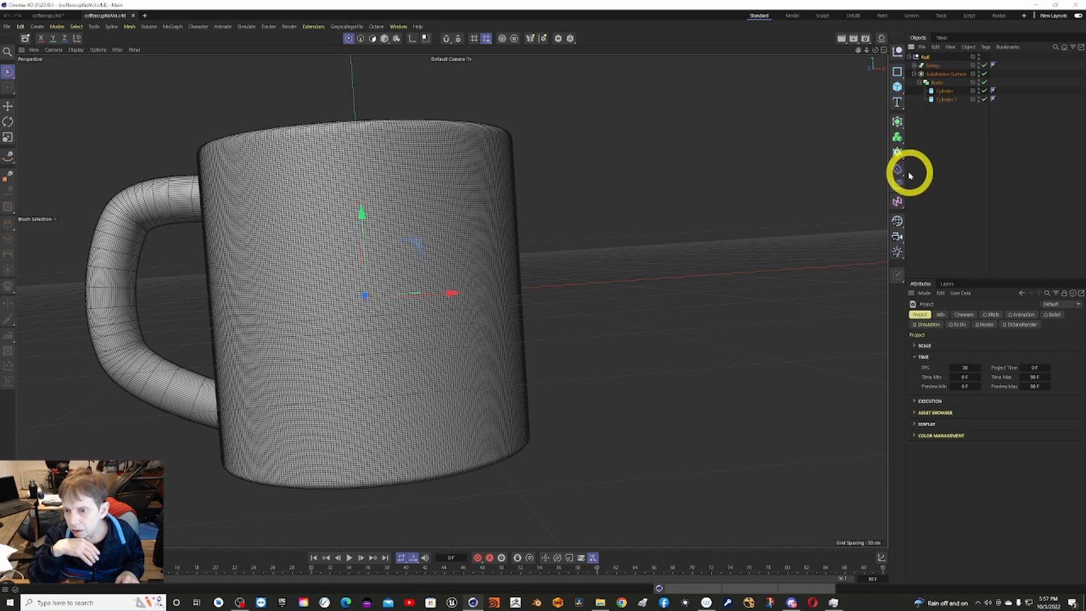
left_click(903, 129)
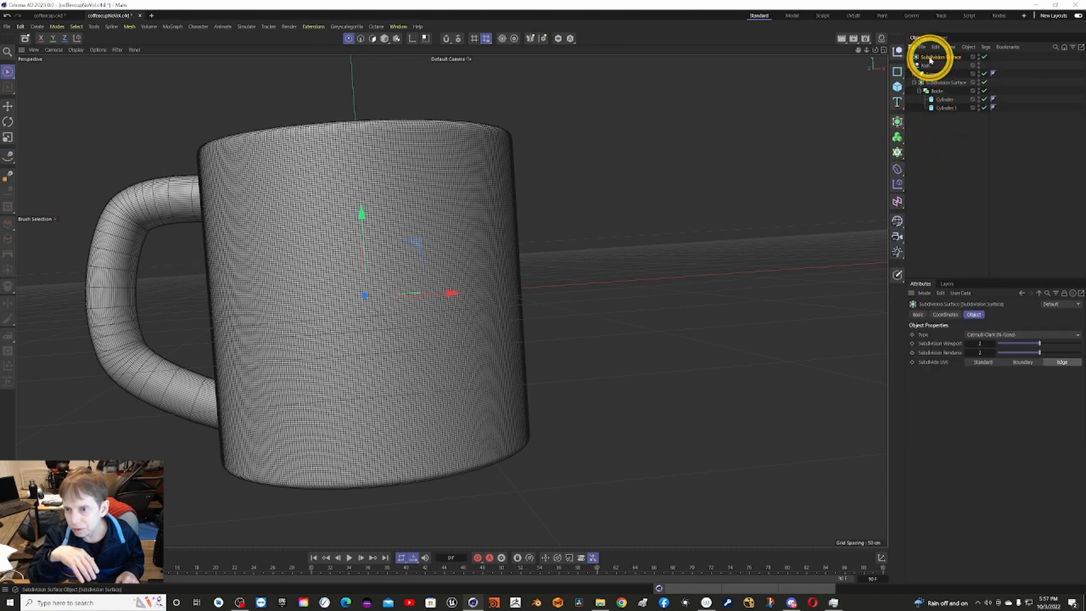
key("Delete")
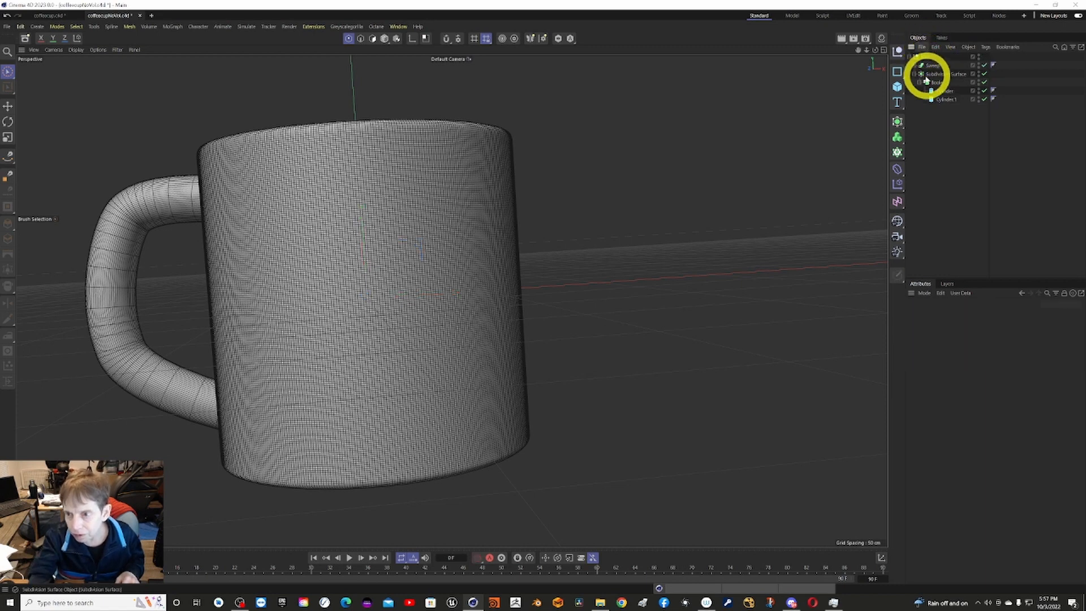
left_click(902, 127)
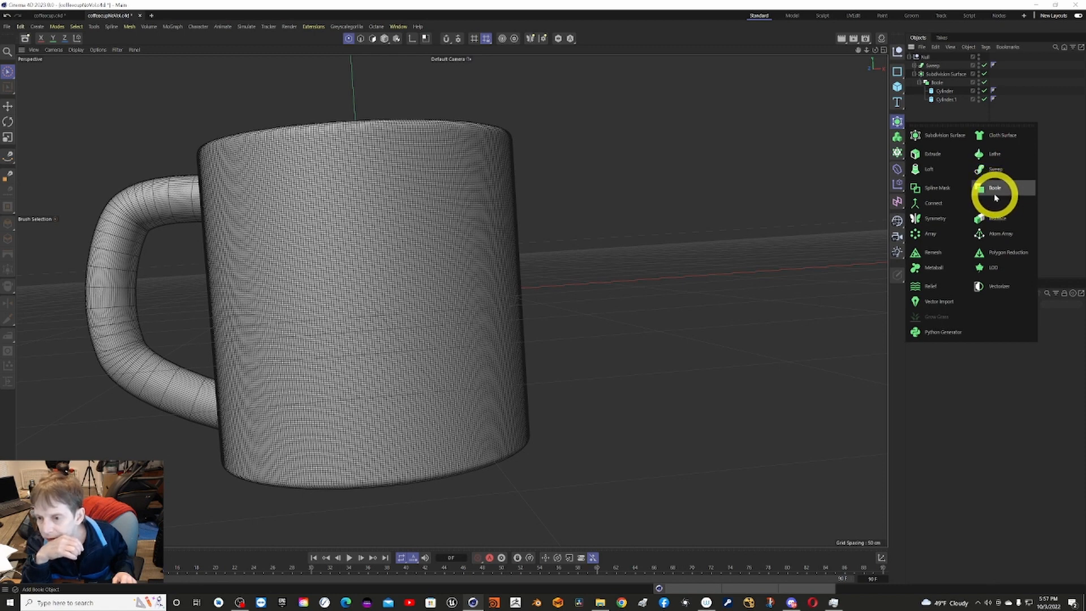
left_click(732, 153)
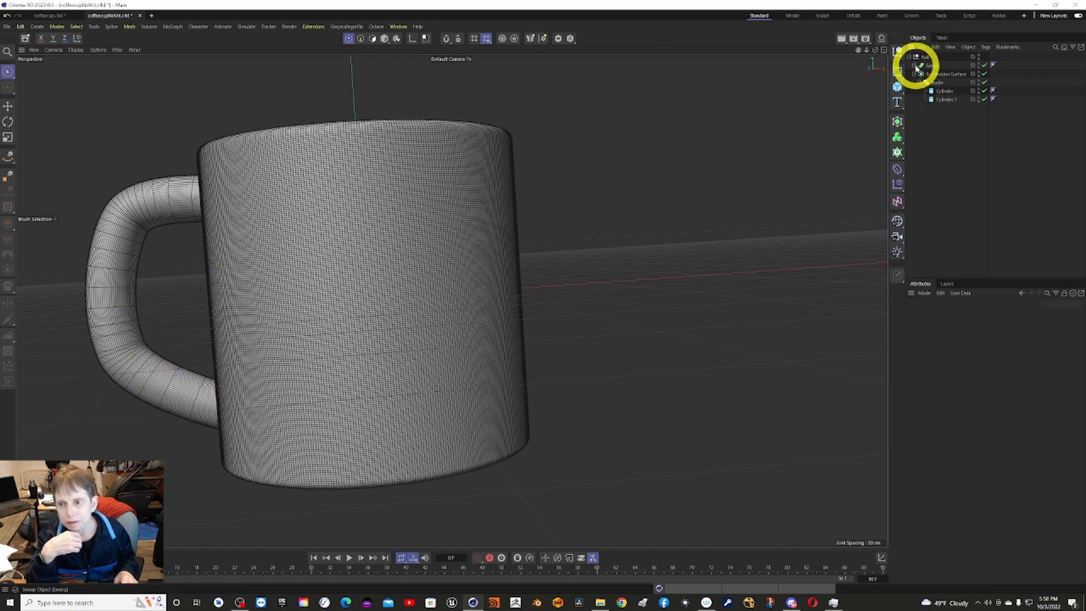
left_click(916, 66)
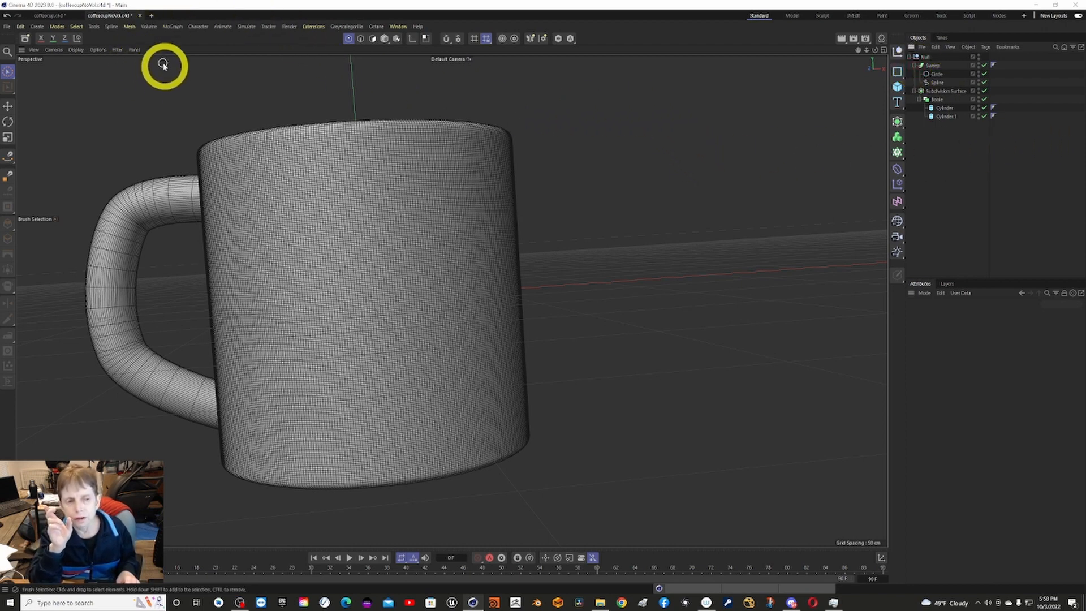
Switch to the coffeecup document and disable the Remesh object to expose the underlying volume mesh.
left_click(53, 17)
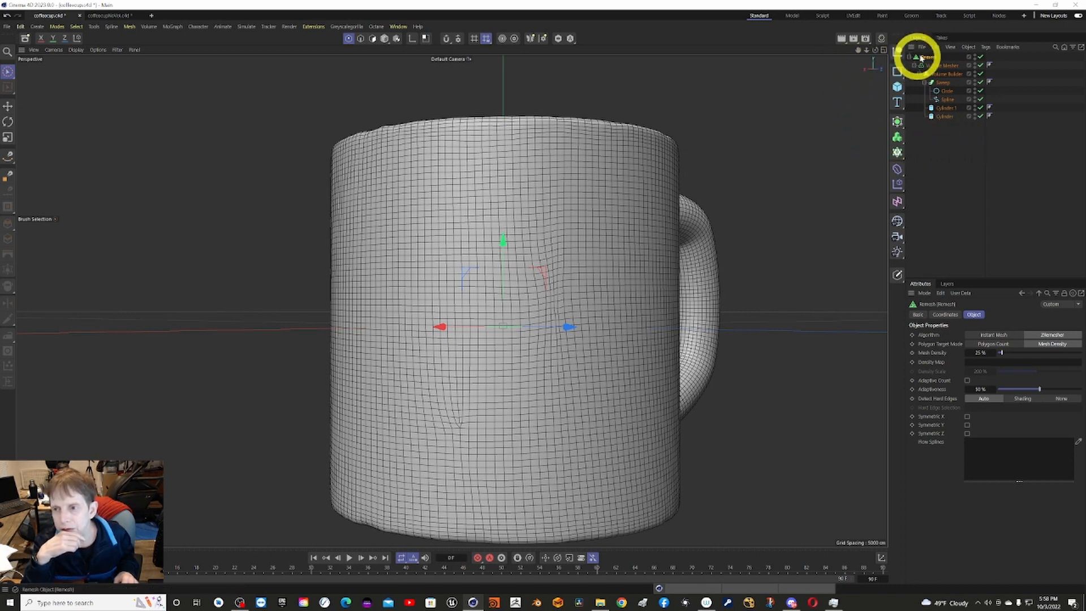
left_click(981, 58)
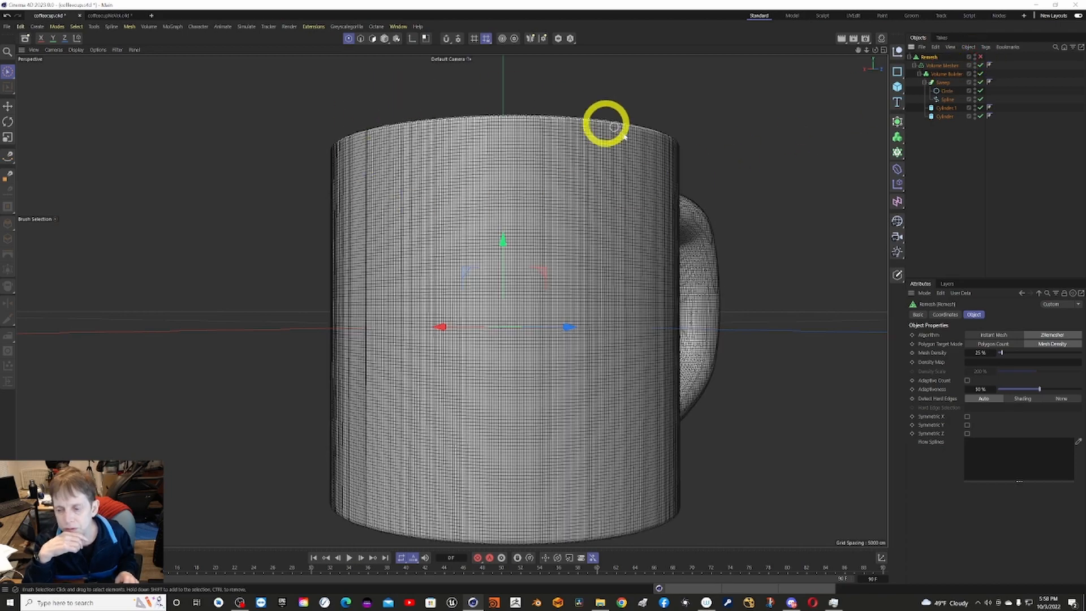
left_click_drag(715, 283, 803, 226, "alt")
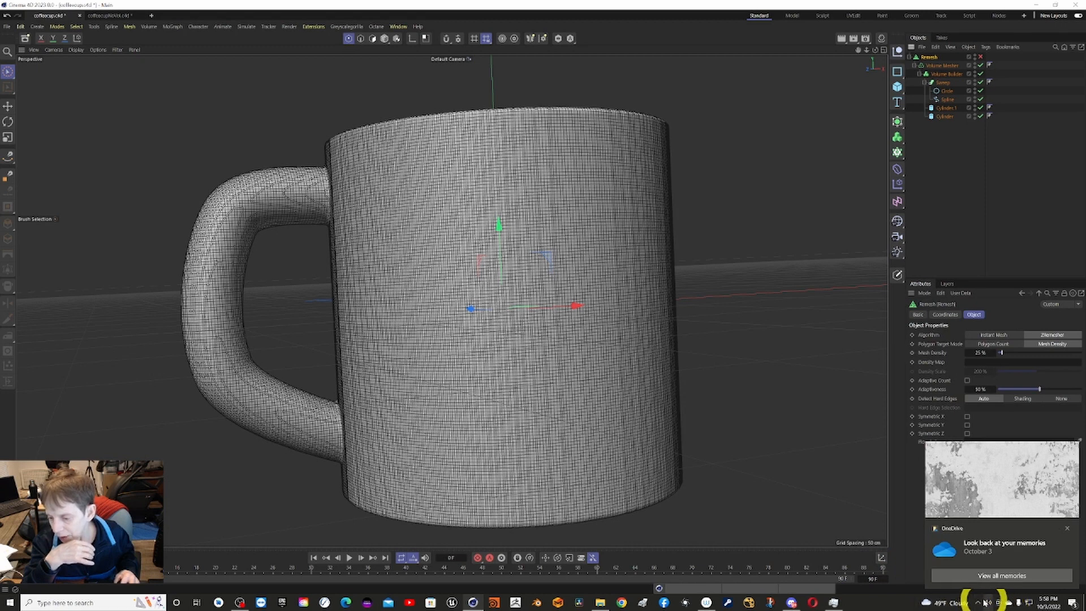
left_click(986, 603)
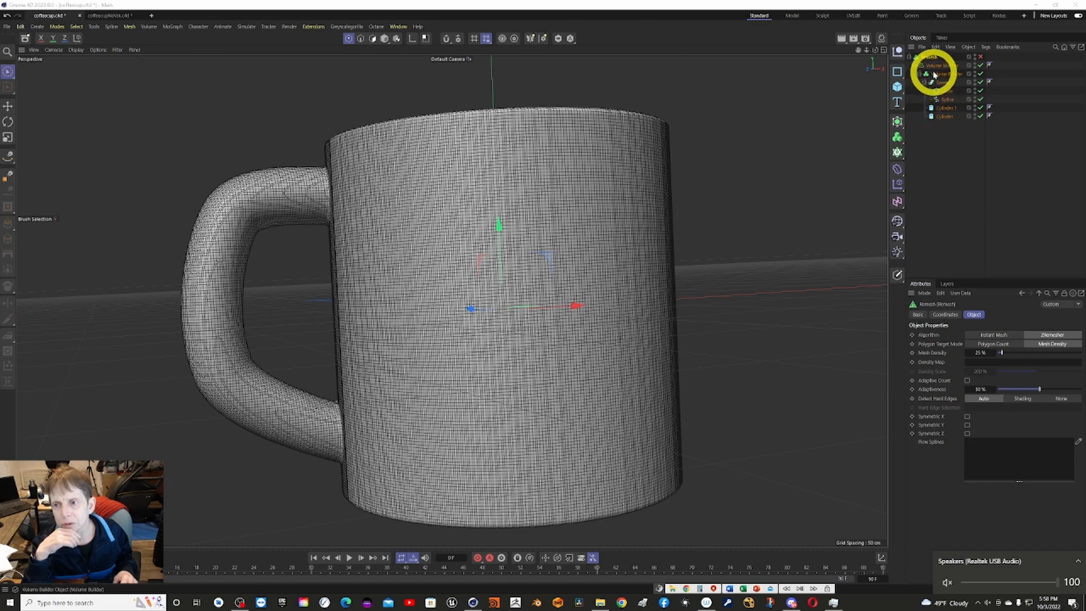
Examine the object properties of the Cylinder, the Volume Builder and the Volume Mesher.
left_click(944, 116)
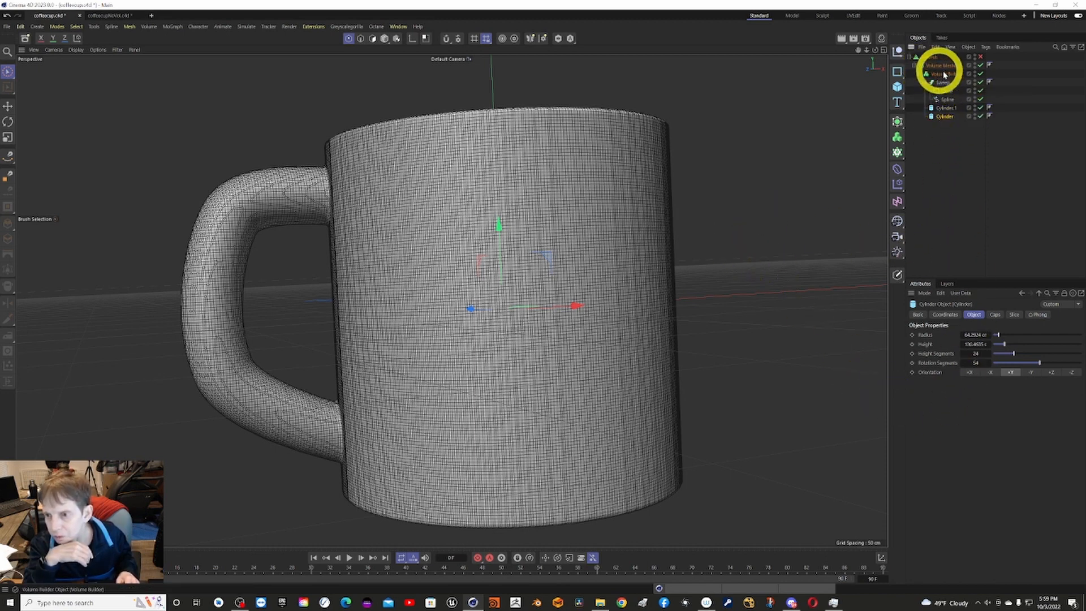
left_click(959, 78)
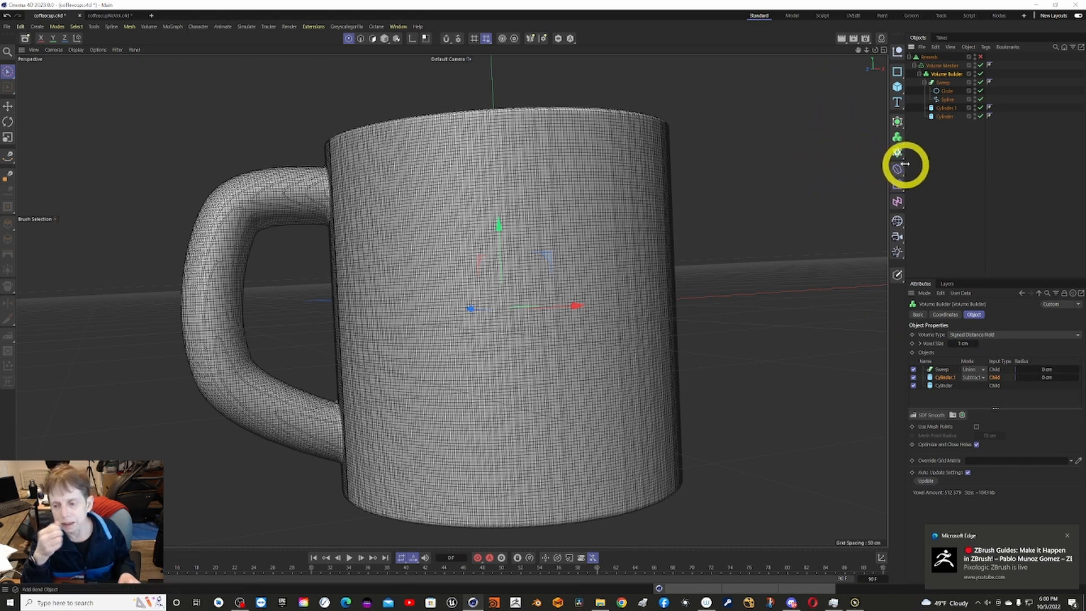
left_click(943, 66)
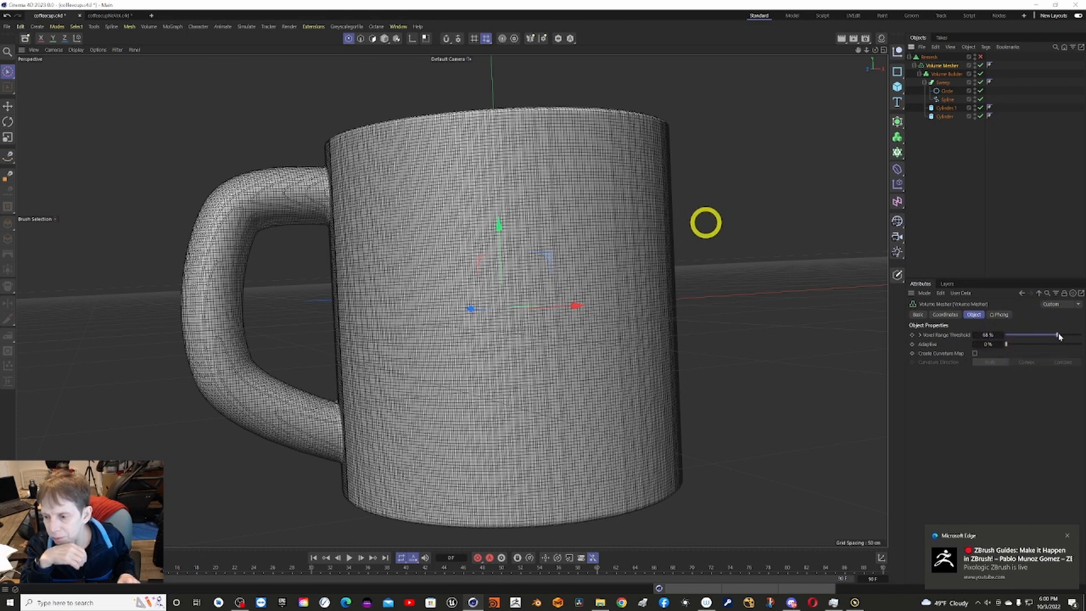
mouse_move(1059, 337)
left_mouse_down()
mouse_move(1002, 341)
mouse_move(1057, 337)
left_mouse_up()
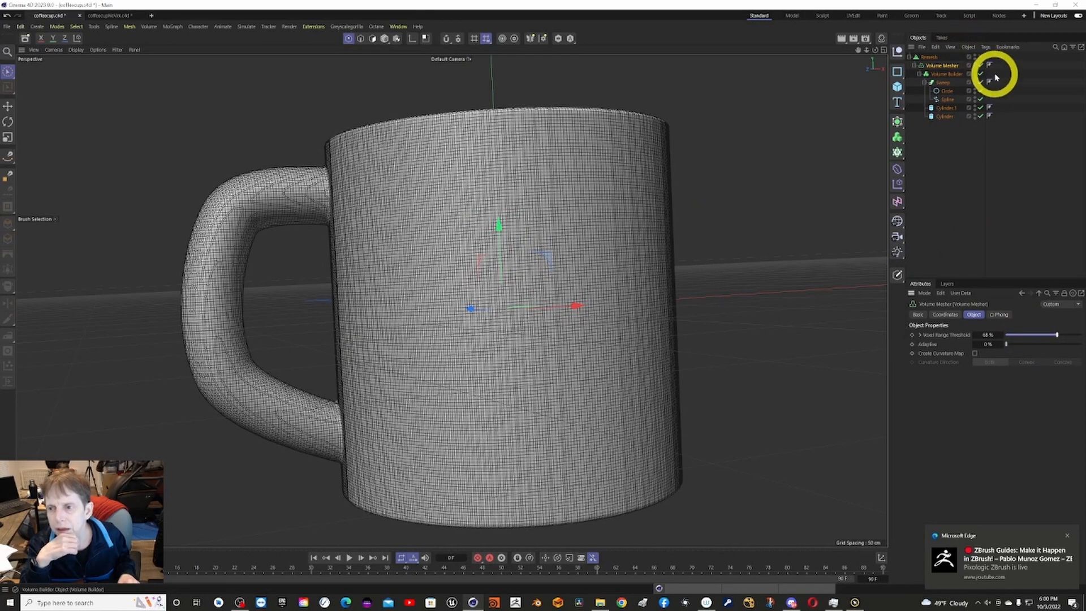
Check the point and polygon counts of the volume mesh with Remesh disabled.
left_click(980, 56)
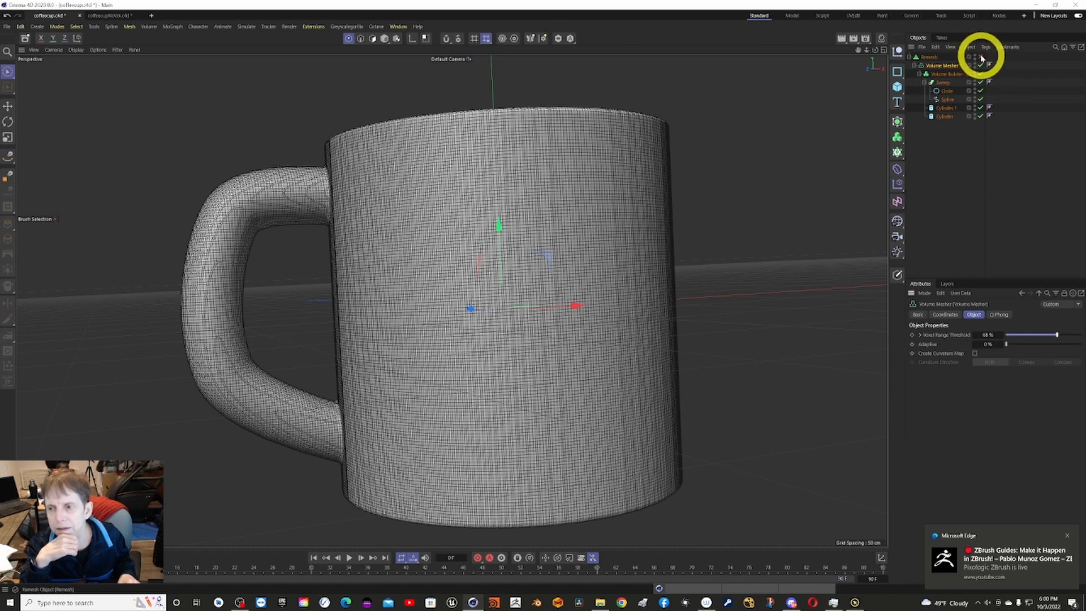
right_click(812, 130)
left_click(820, 96)
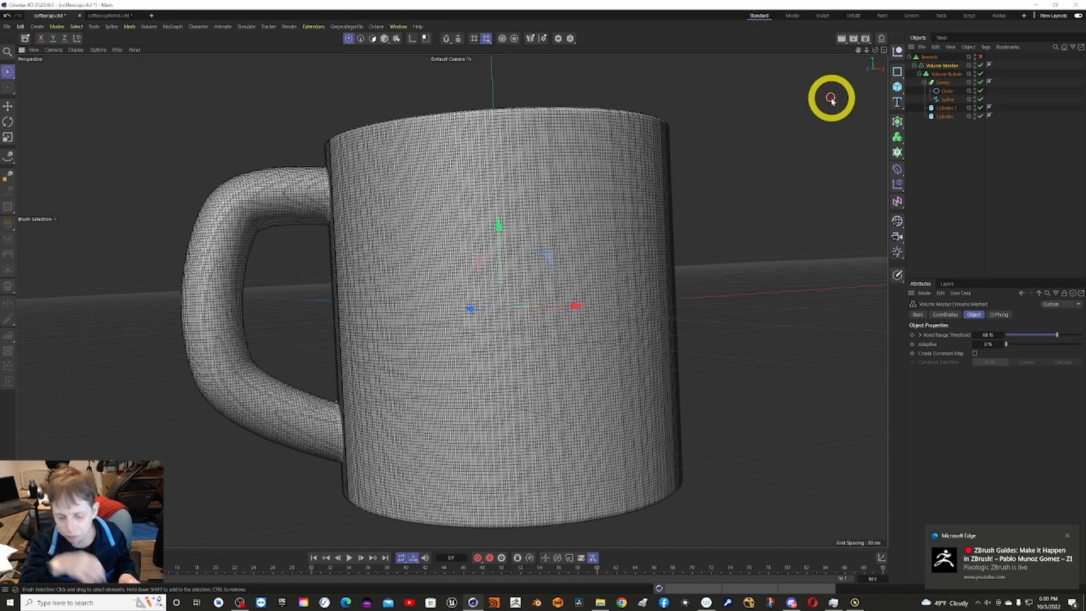
key("ctrl+i")
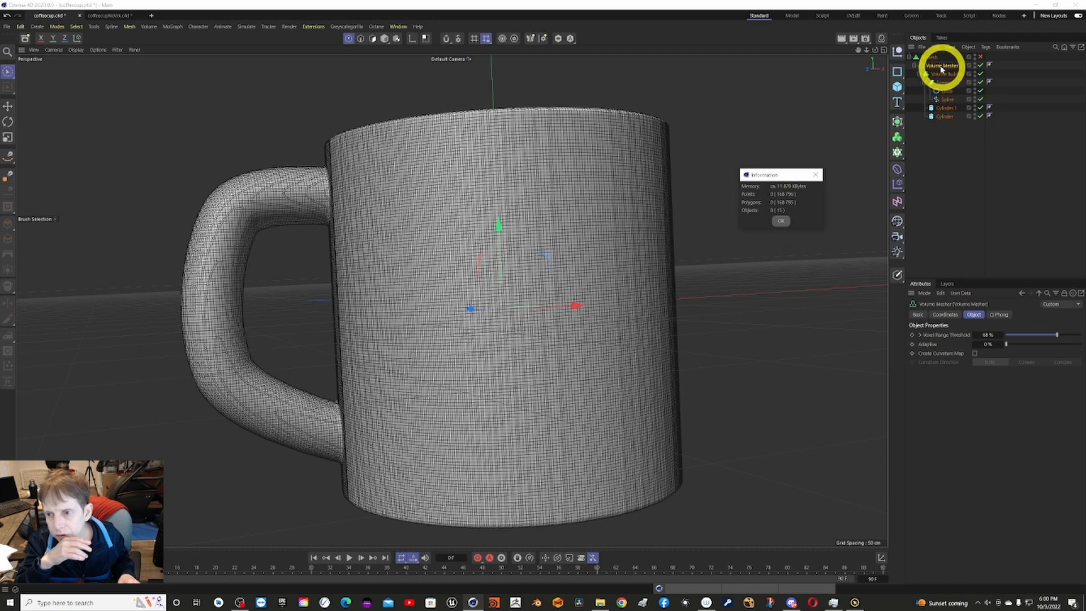
left_click(780, 223)
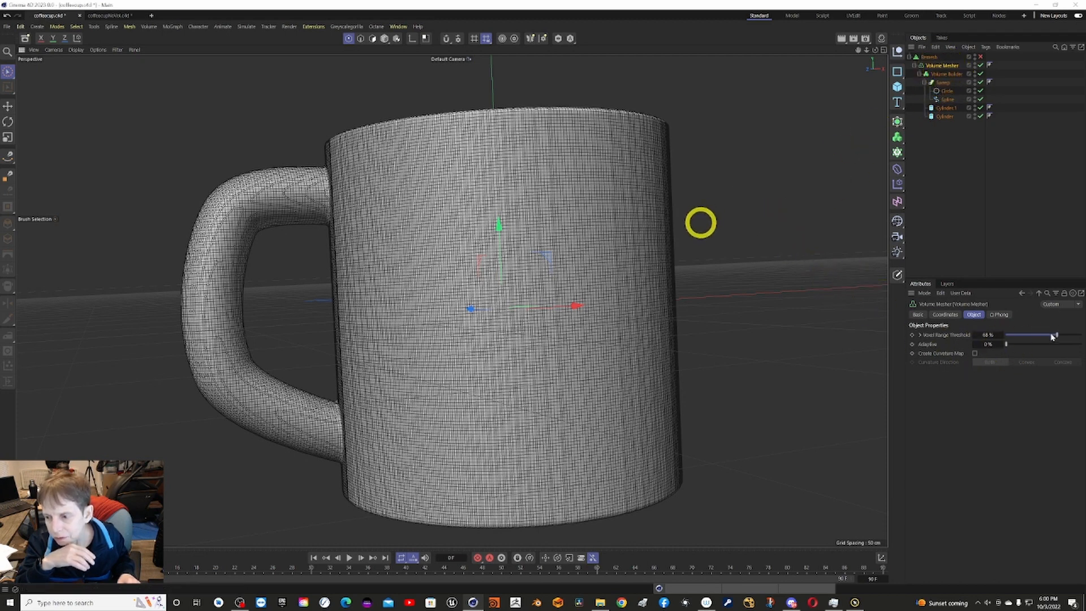
Set the Volume Mesher's Voxel Range Threshold to 9 % and check the resulting point and polygon counts.
left_click_drag(1058, 338, 1012, 339)
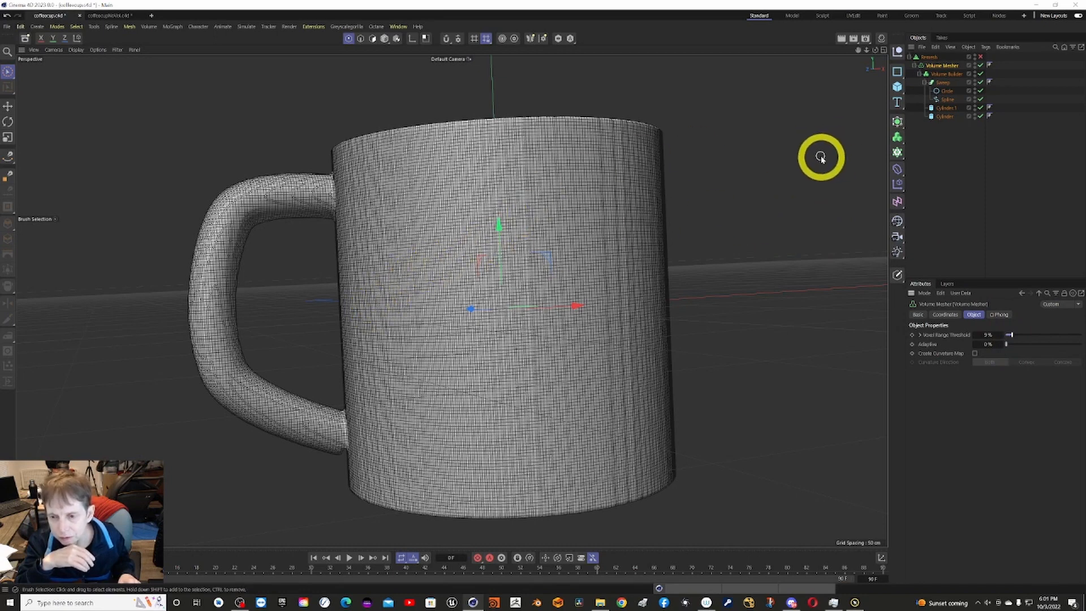
key("ctrl+c")
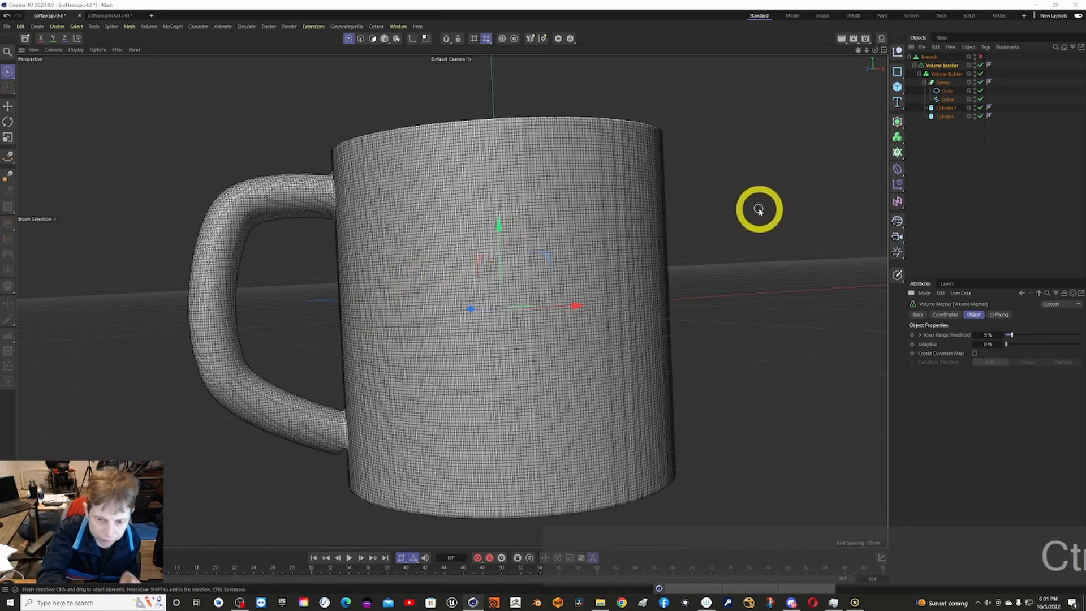
key("ctrl+i")
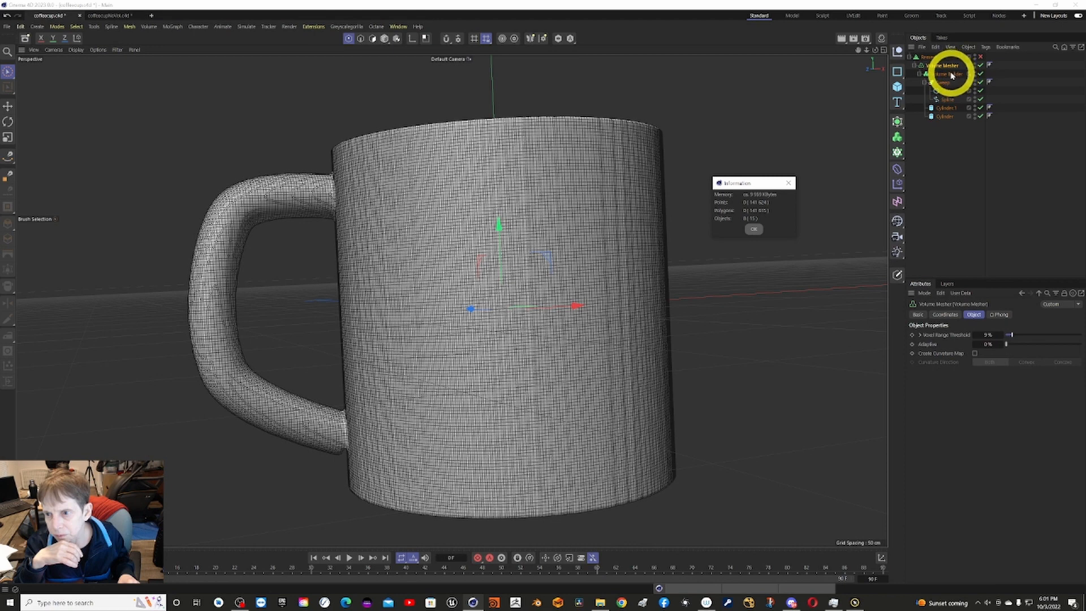
left_click(756, 228)
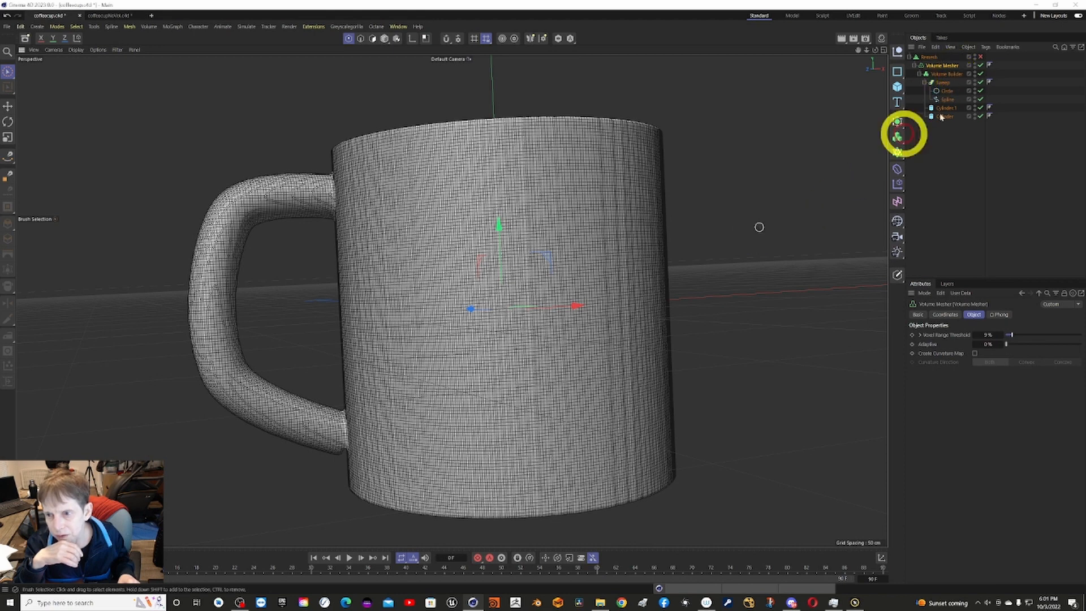
Expand the Volume Builder's voxel settings, try smaller and larger voxel sizes, and set Voxel Size to 2 cm.
left_click(961, 75)
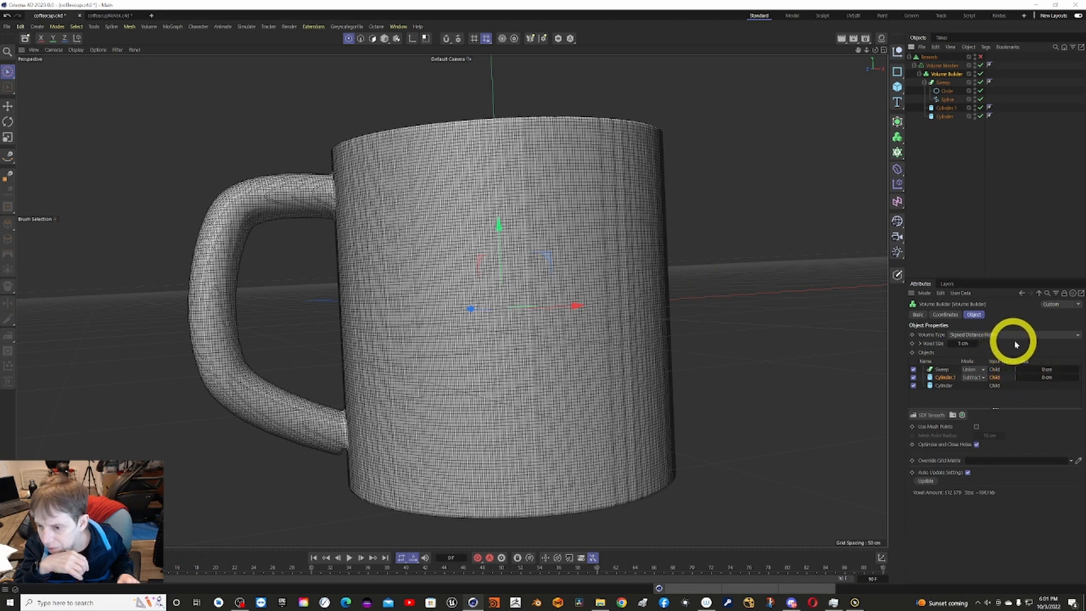
left_click(921, 343)
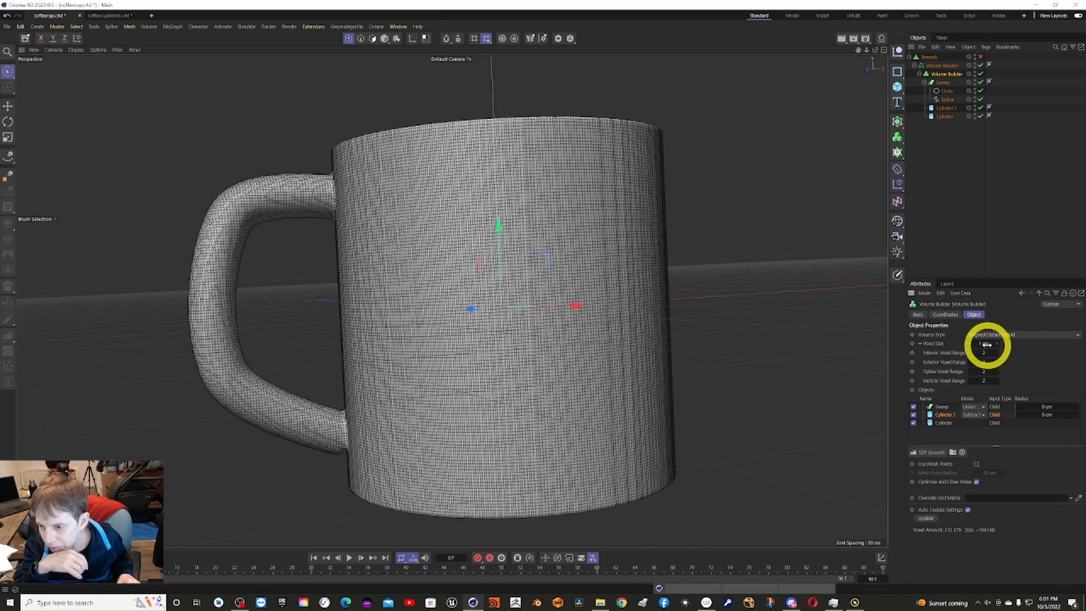
left_click_drag(986, 343, 984, 346)
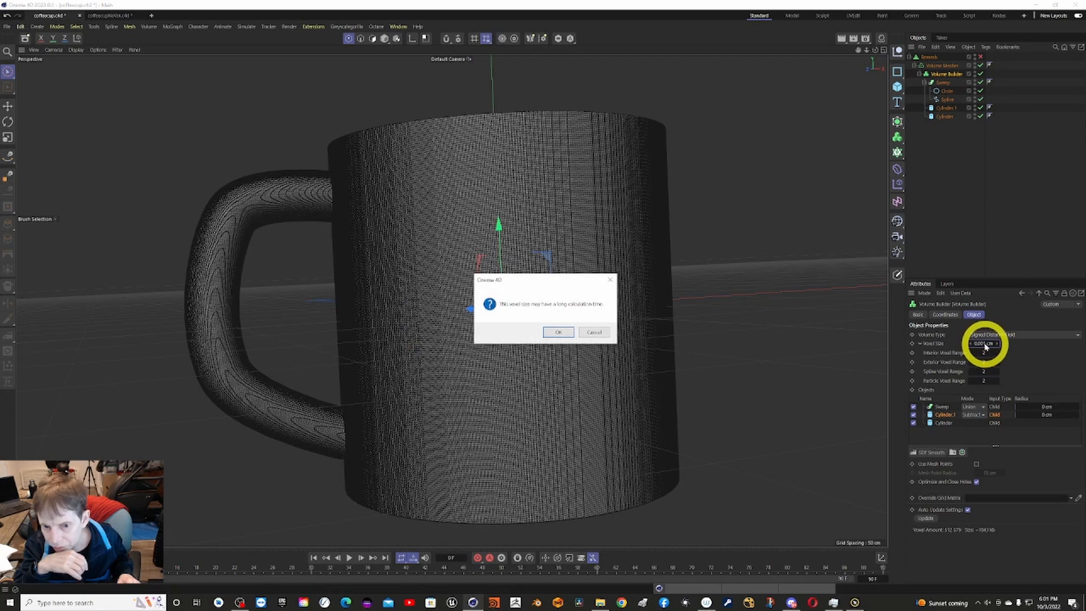
left_click(592, 331)
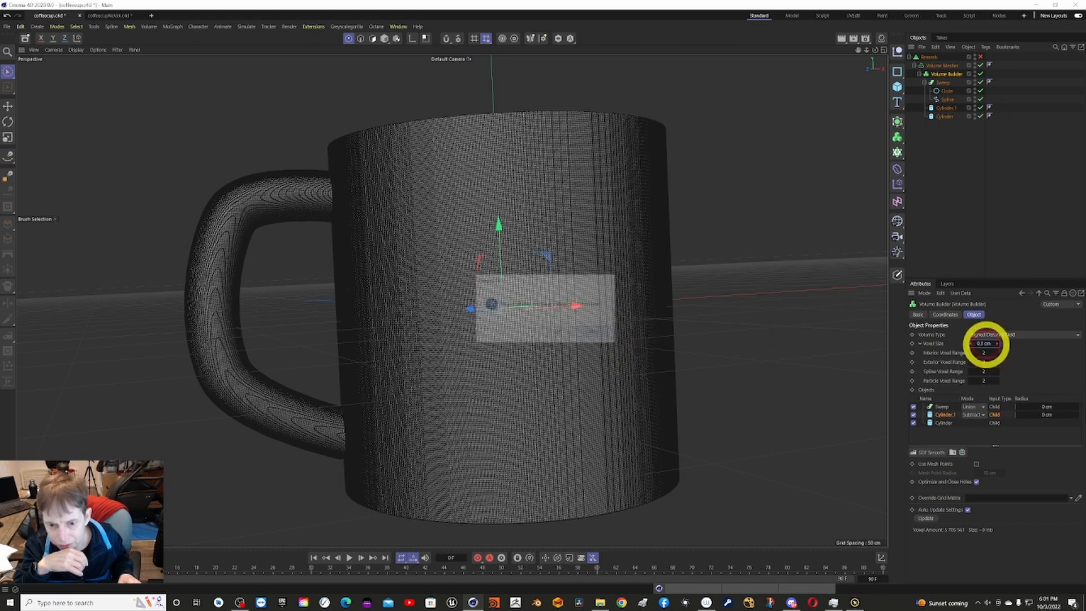
left_click_drag(979, 344, 987, 344)
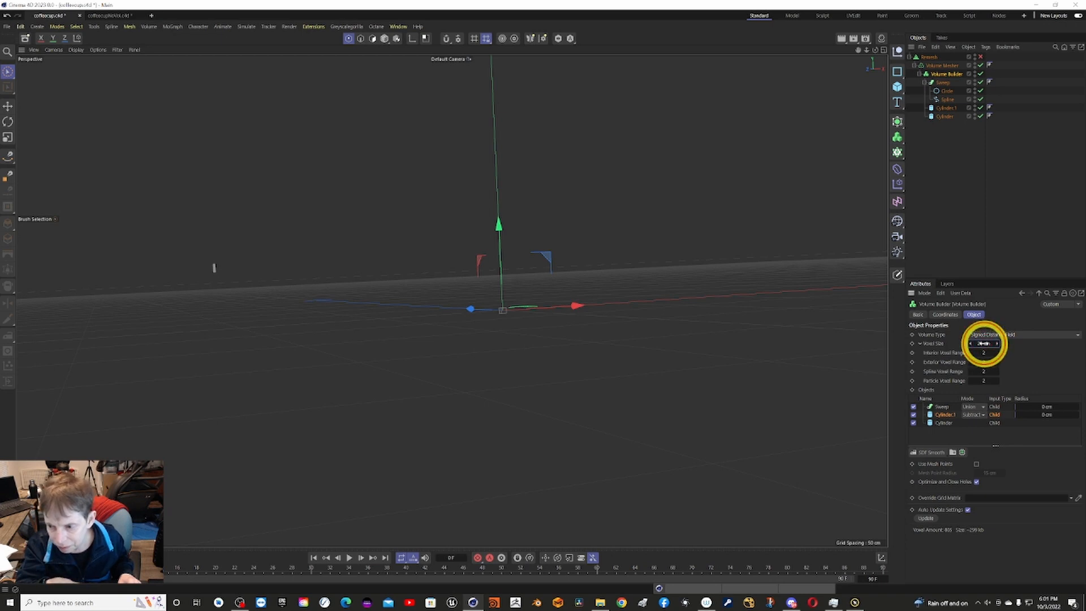
double_click(984, 343)
type("2")
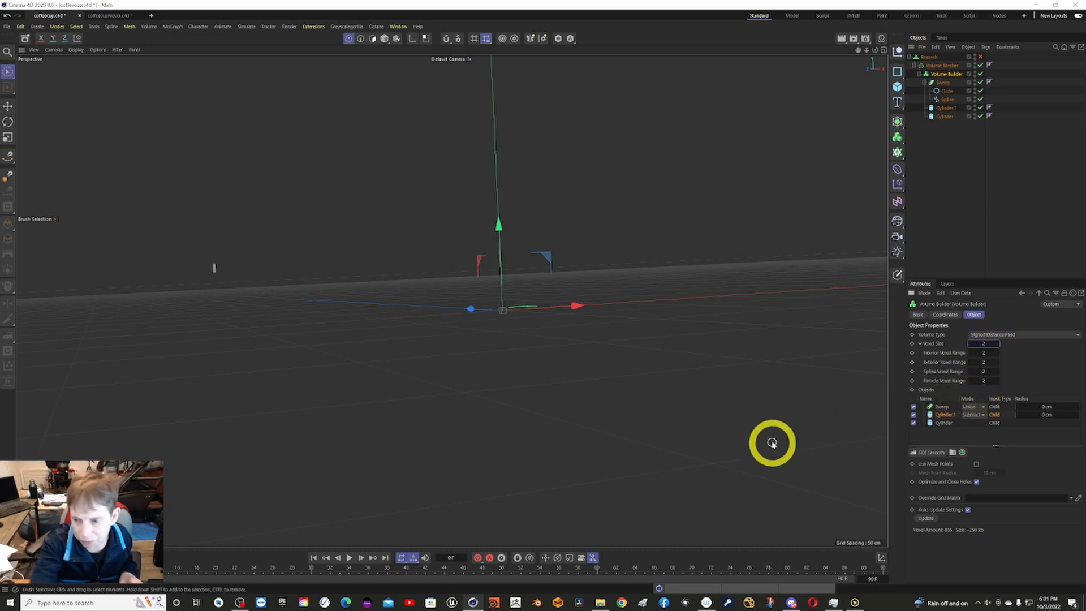
key("Return")
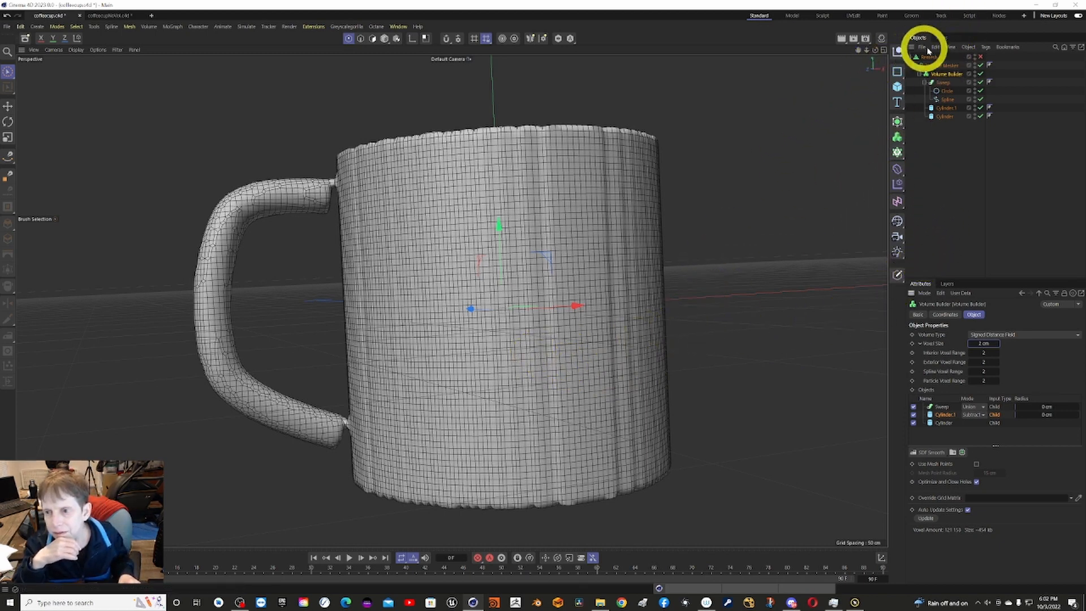
Select the Volume Mesher and check the point and polygon counts of the coarser mesh.
left_click(949, 66)
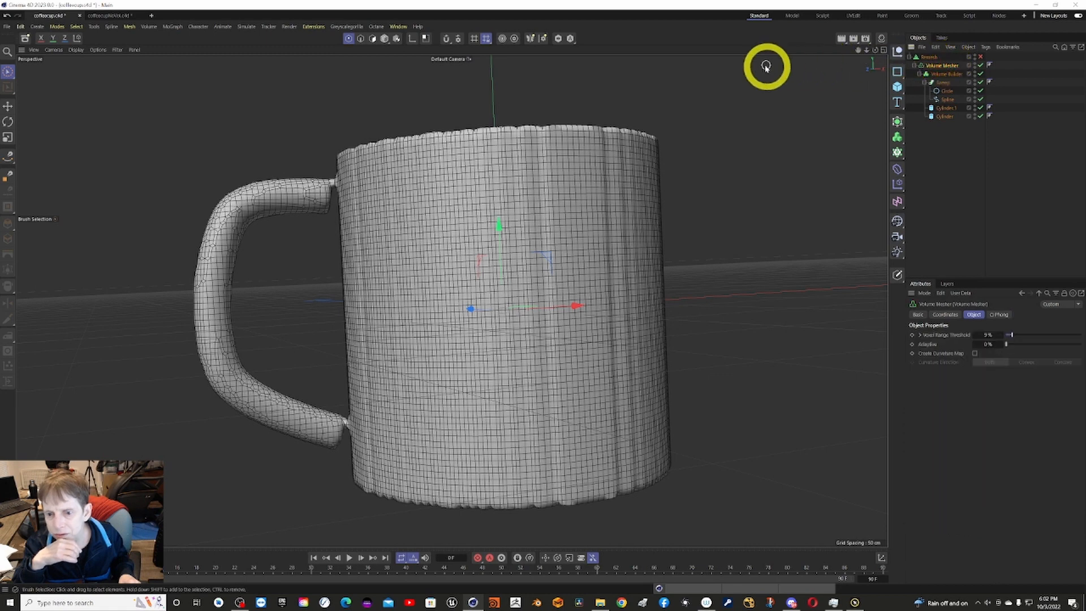
right_click(776, 99)
key("Escape")
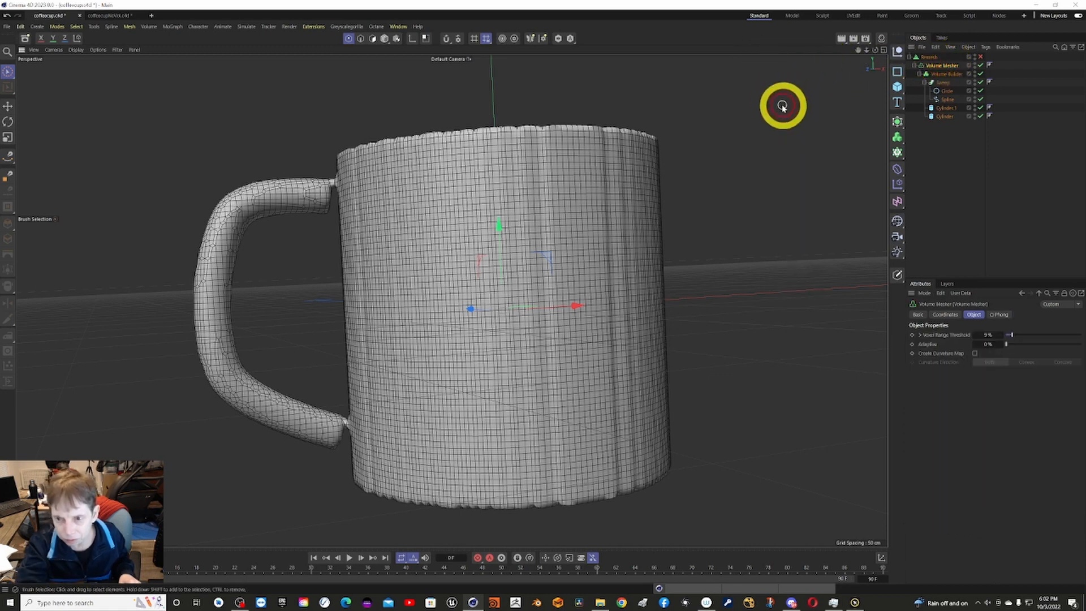
key("ctrl+i")
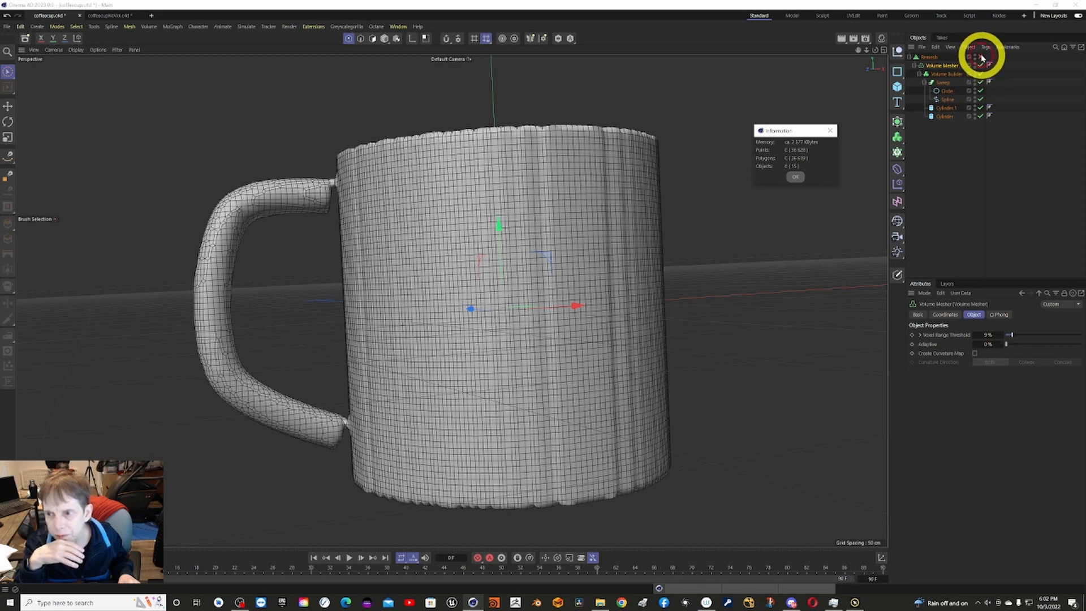
left_click(796, 177)
With Remesh re-enabled, set the Volume Mesher's Voxel Range Threshold to 33 % and display the mesh information.
left_click(990, 58)
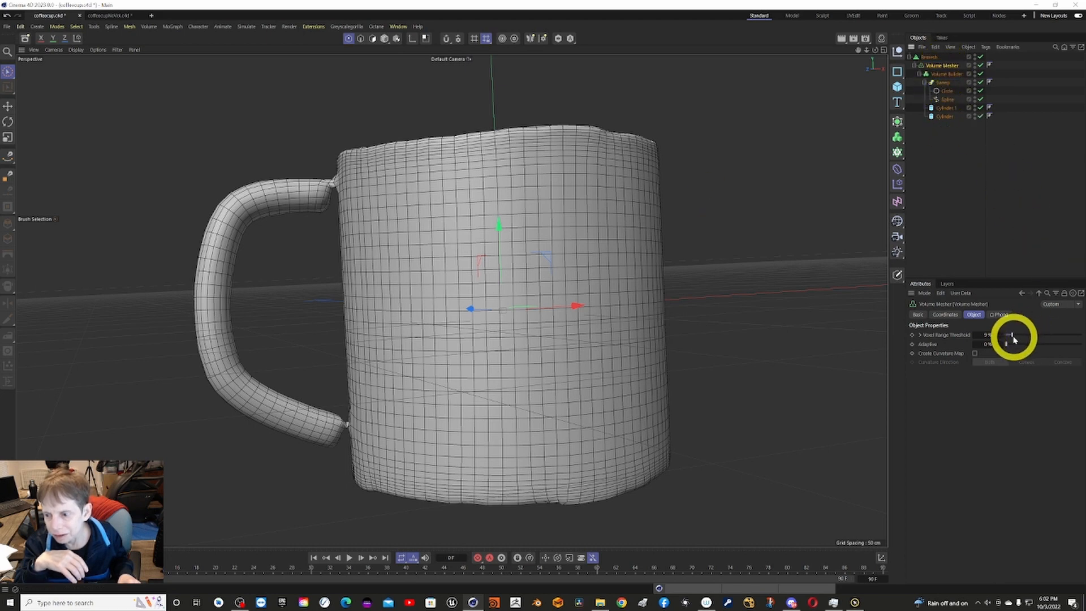
left_click_drag(1015, 340, 1032, 337)
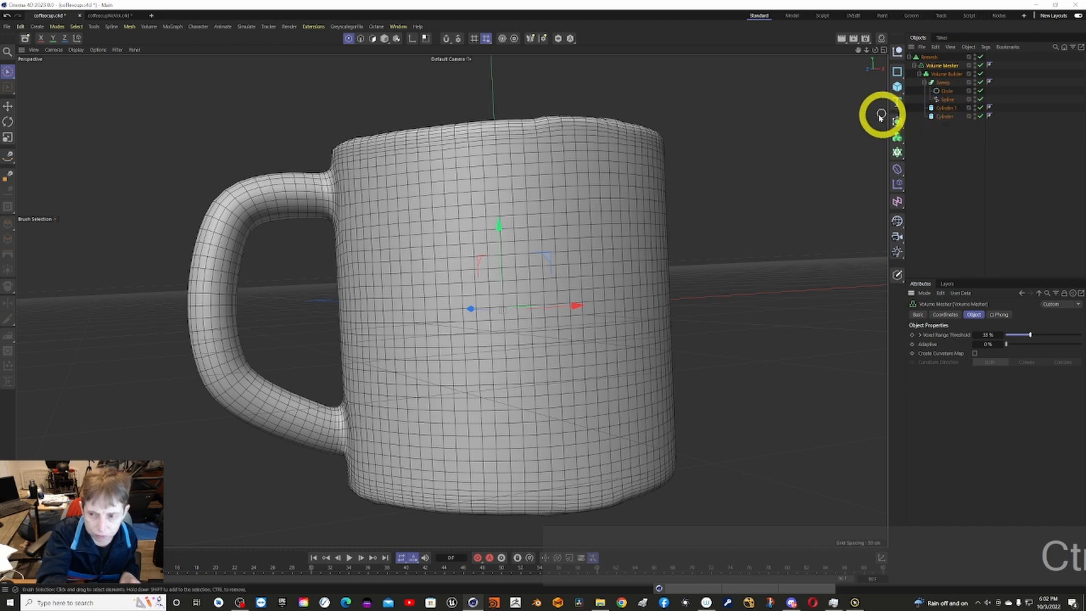
key("ctrl+i")
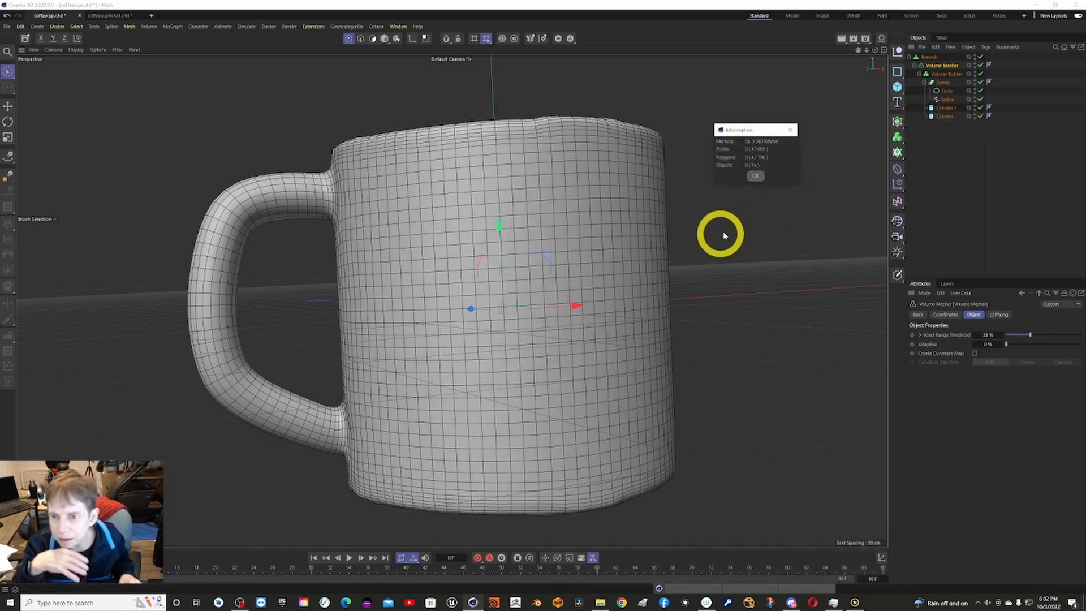
Render the remeshed mug to the Picture Viewer, enlarge the viewer to inspect the whole image, and close it.
left_click(756, 176)
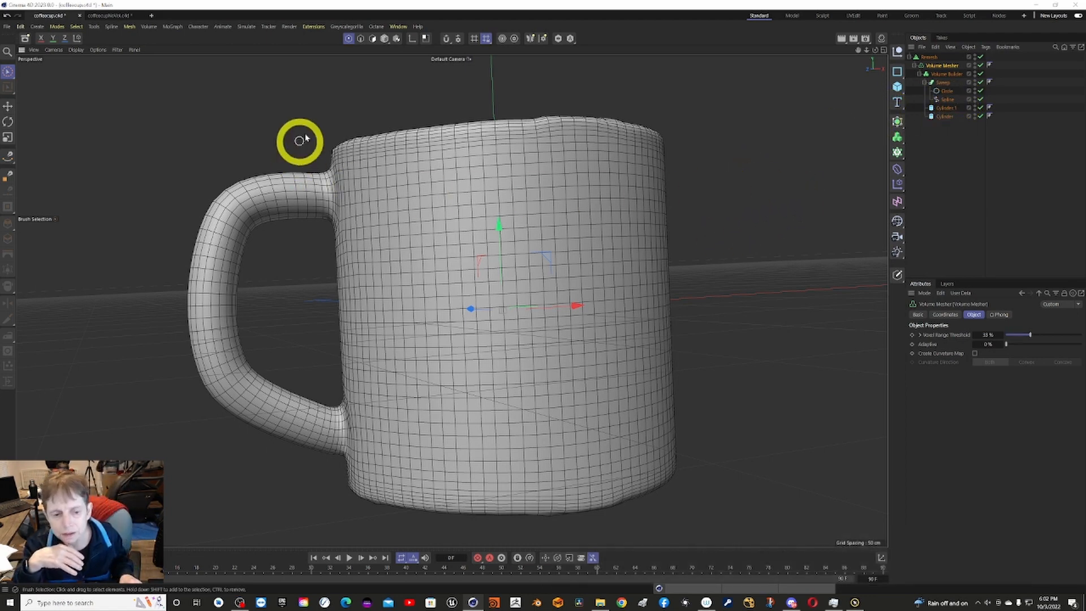
left_click(289, 27)
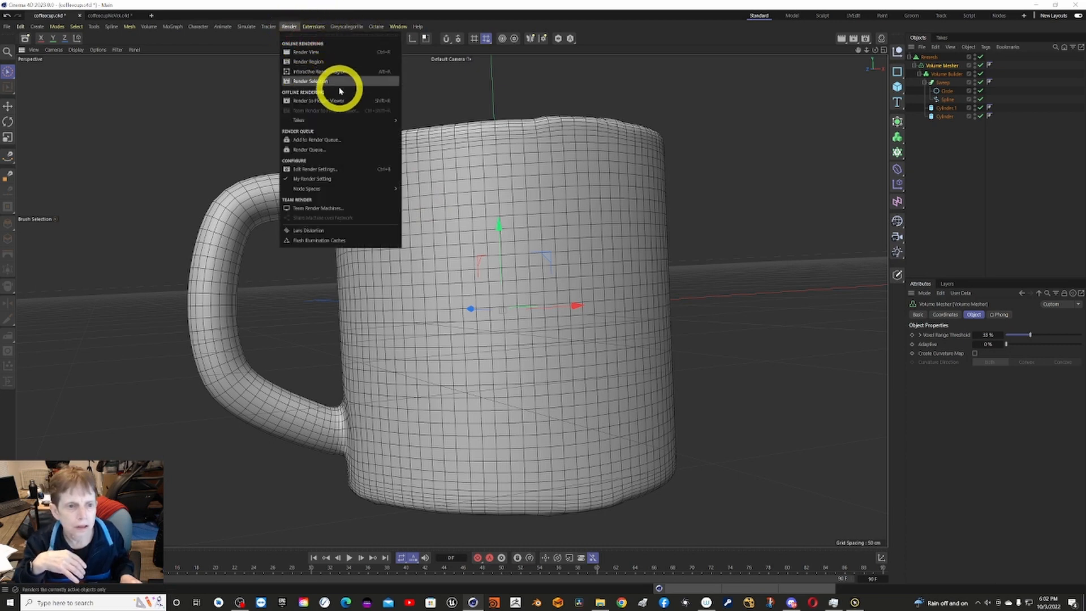
left_click(317, 102)
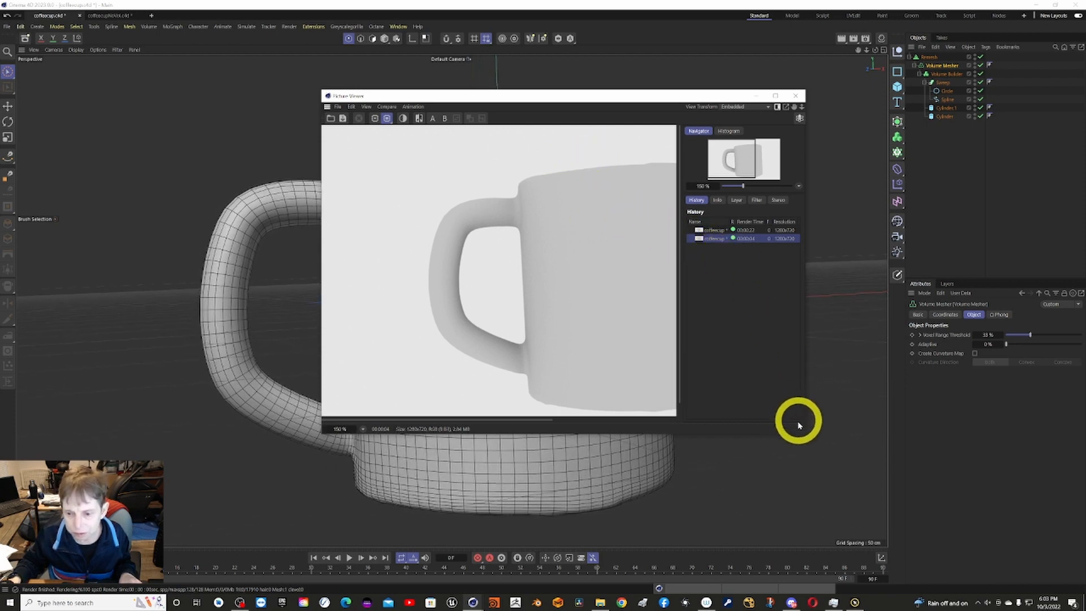
left_click_drag(805, 435, 968, 501)
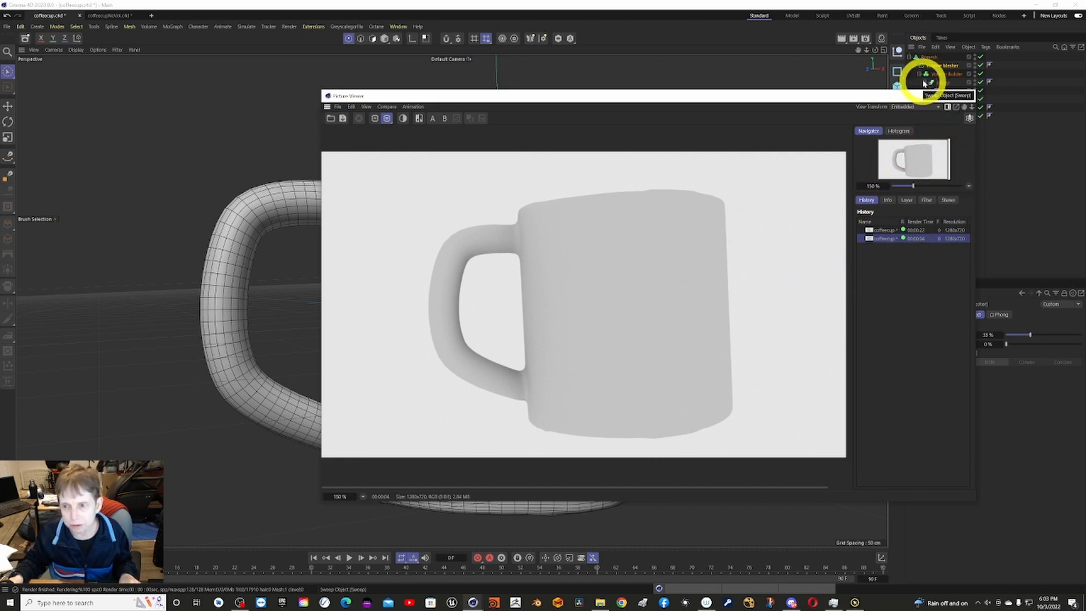
left_click(966, 96)
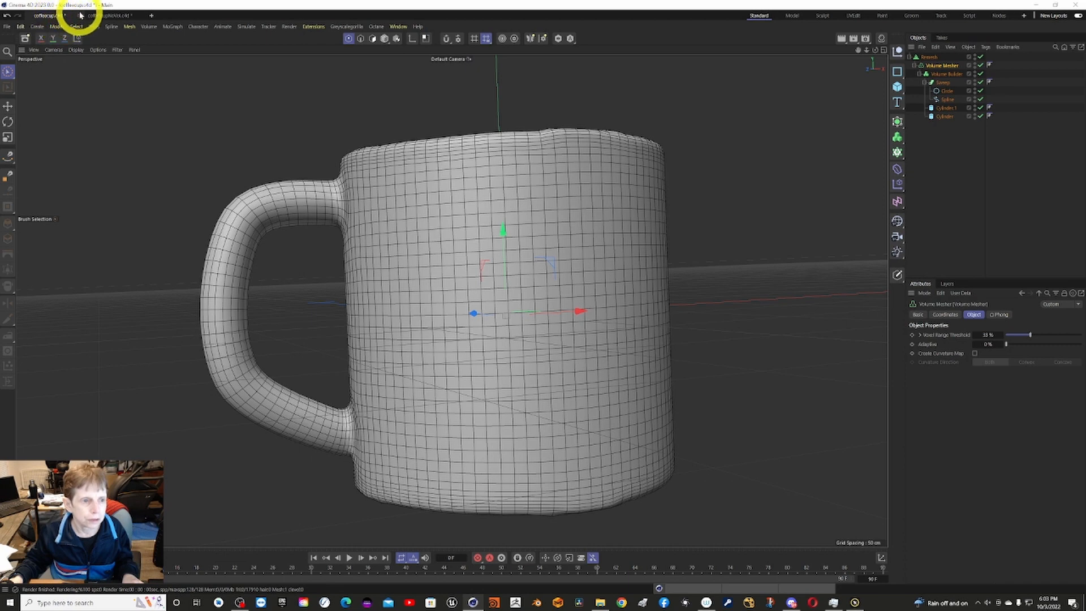
Switch to the coffeecupNoVol project and close it without saving the changes.
left_click(114, 15)
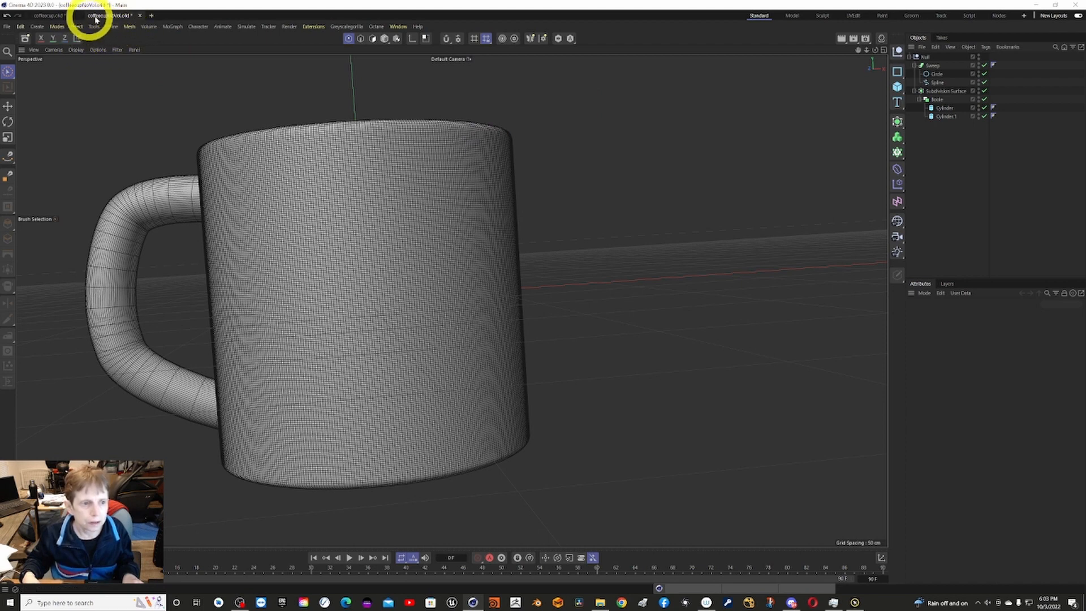
left_click(140, 15)
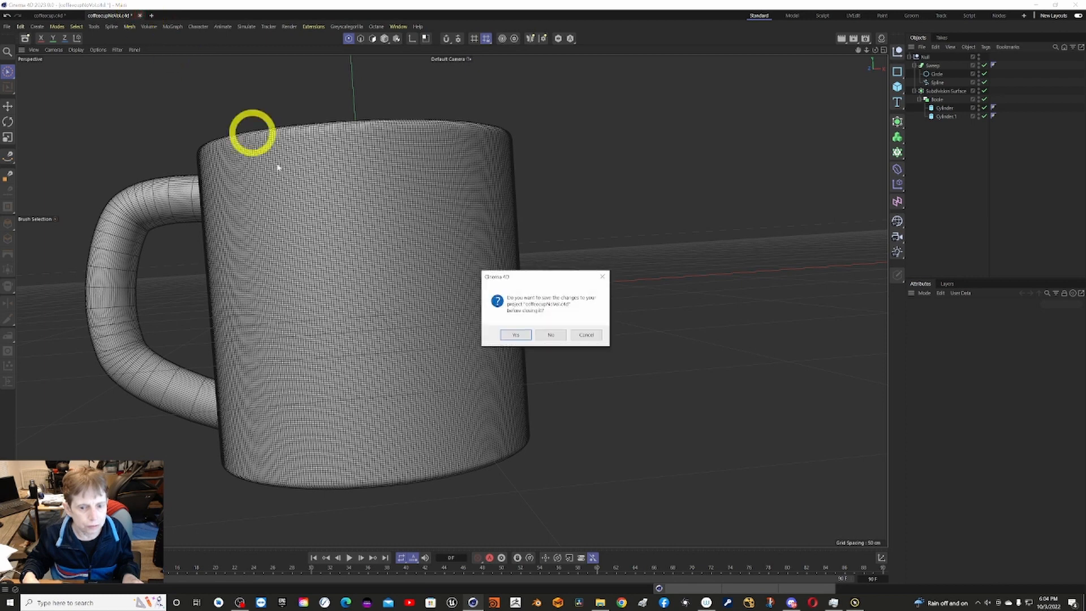
left_click(550, 335)
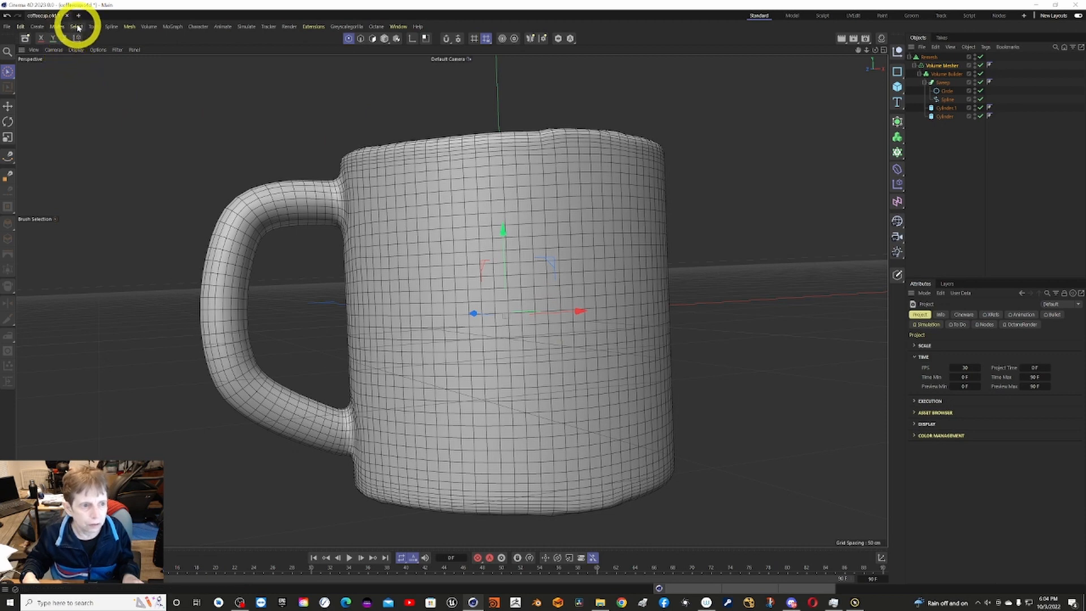
Create a new project and add a cylinder with a radius of about 111 cm and a height of about 192 cm.
left_click(8, 27)
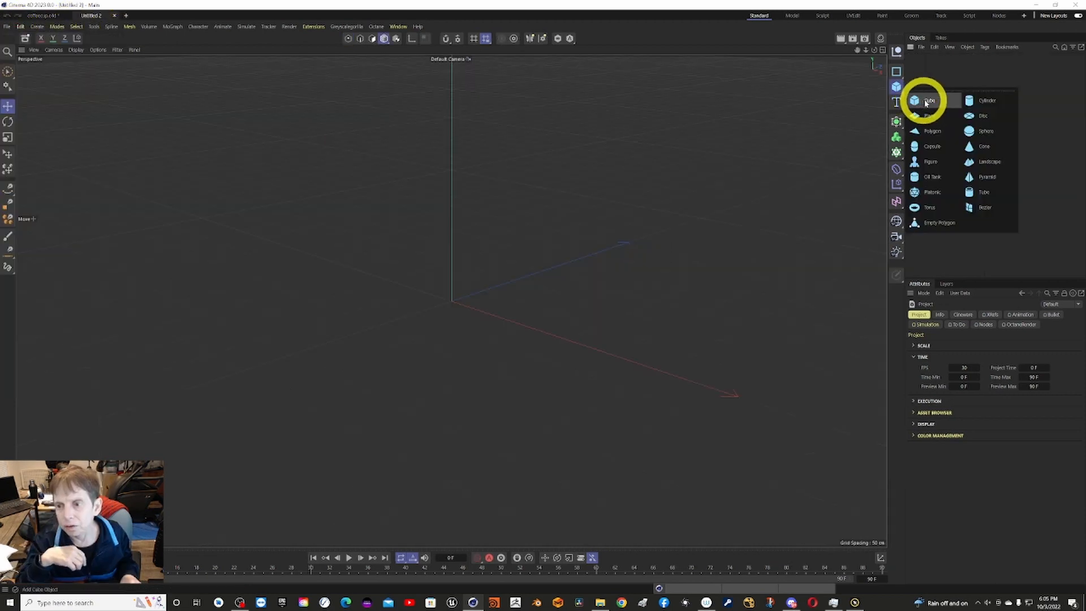
left_click(973, 100)
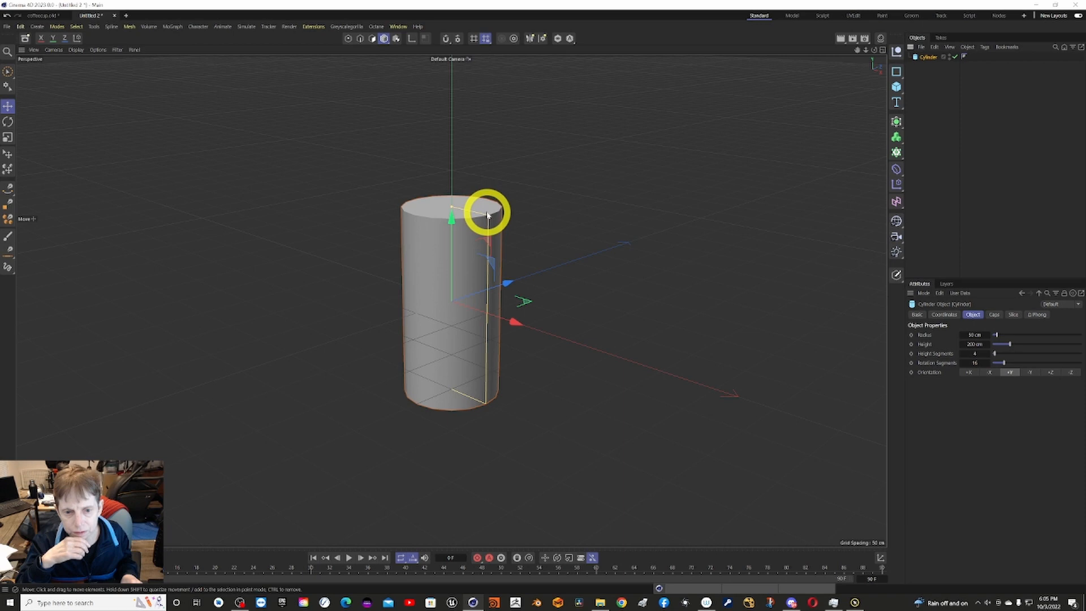
left_click_drag(488, 215, 538, 227)
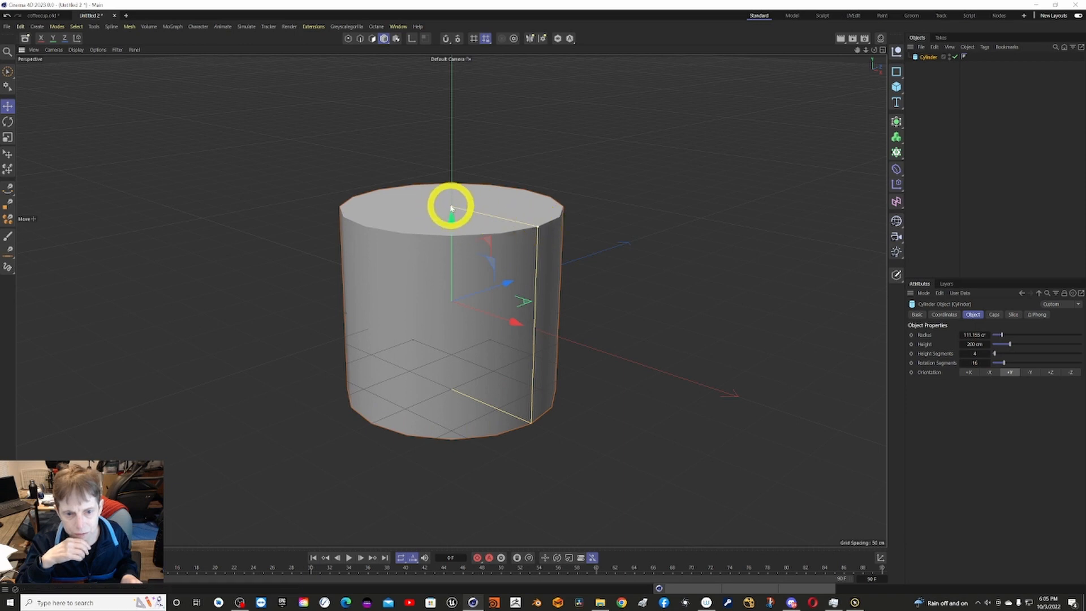
mouse_move(452, 208)
left_mouse_down()
mouse_move(458, 221)
mouse_move(468, 214)
left_mouse_up()
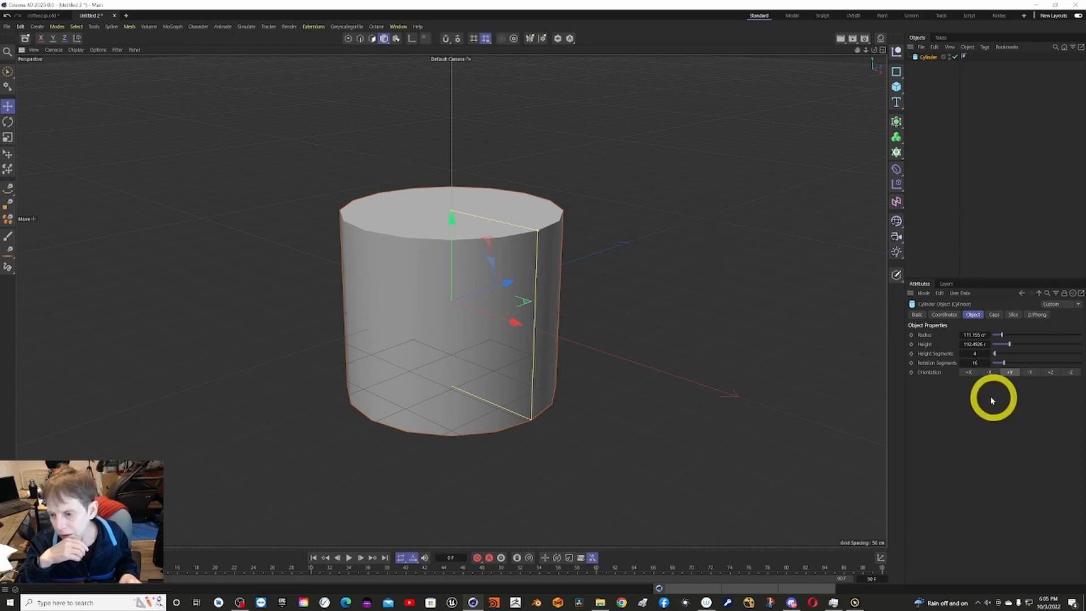
Set the cylinder's Rotation Segments to 32.
left_click(977, 363)
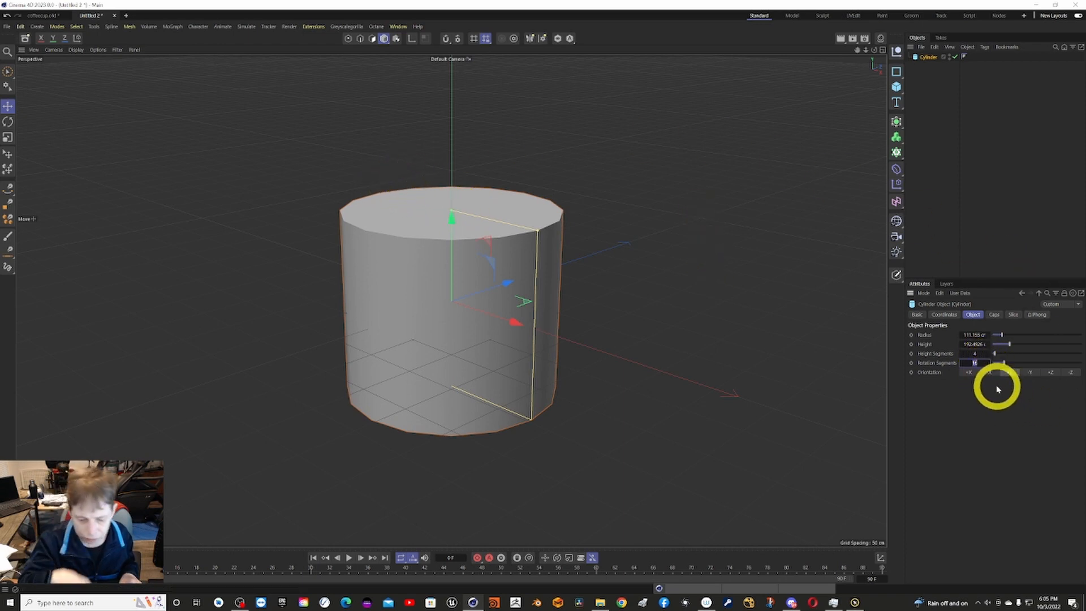
type("32")
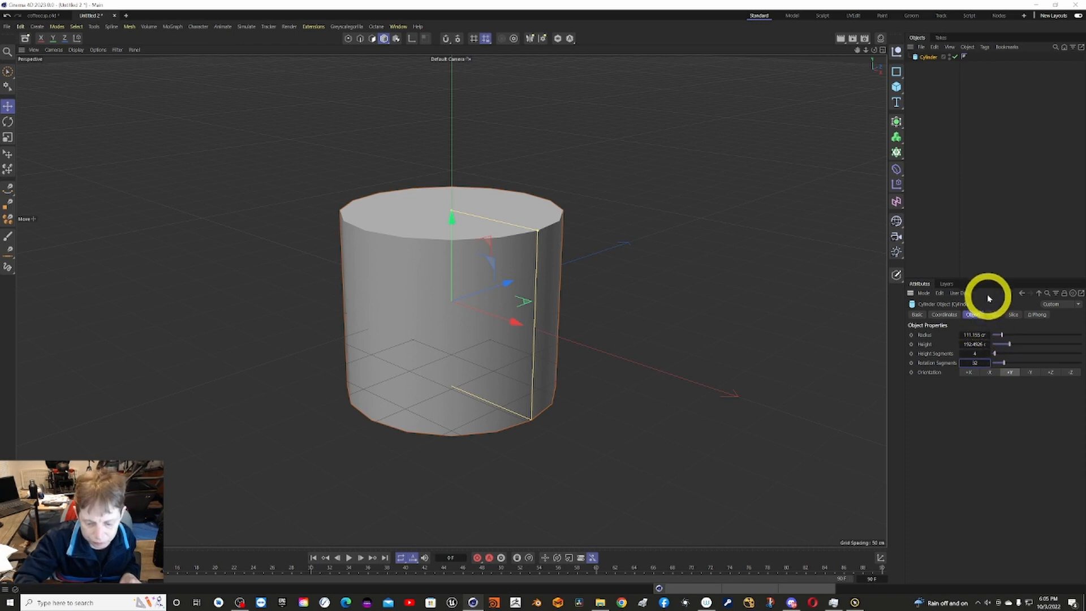
key("Return")
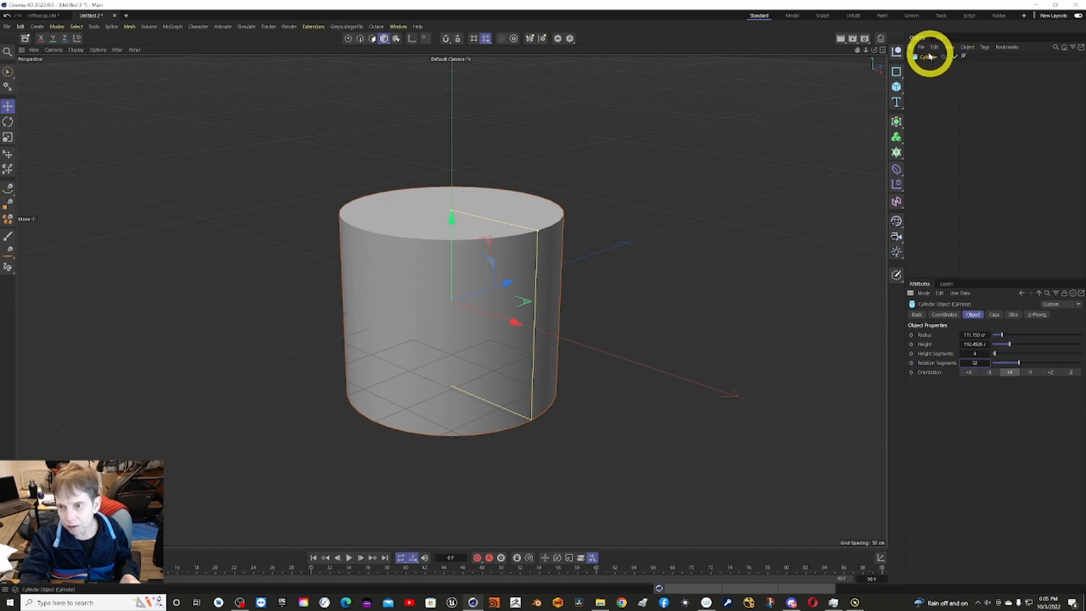
Duplicate the cylinder and move the copy up along Y by about 12 cm.
left_click_drag(931, 59, 932, 75, "ctrl")
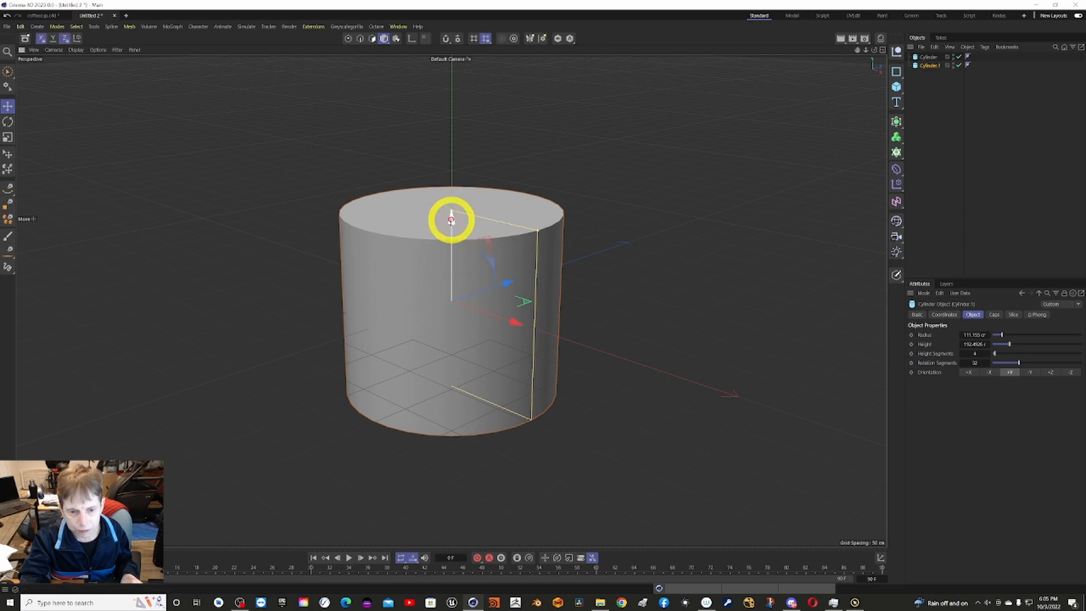
left_click_drag(451, 219, 454, 209)
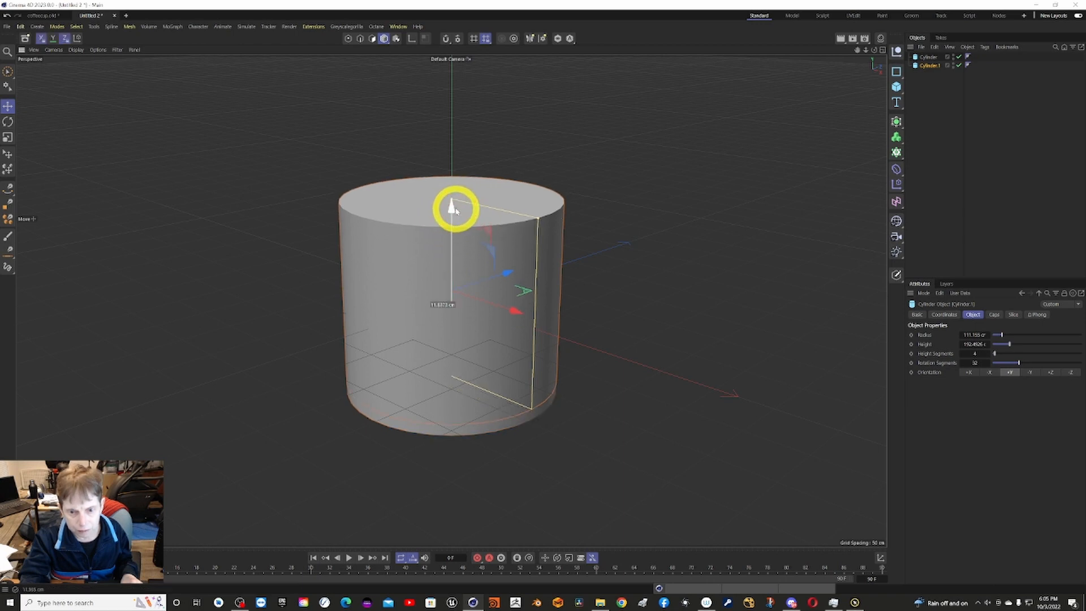
left_click_drag(454, 209, 454, 209)
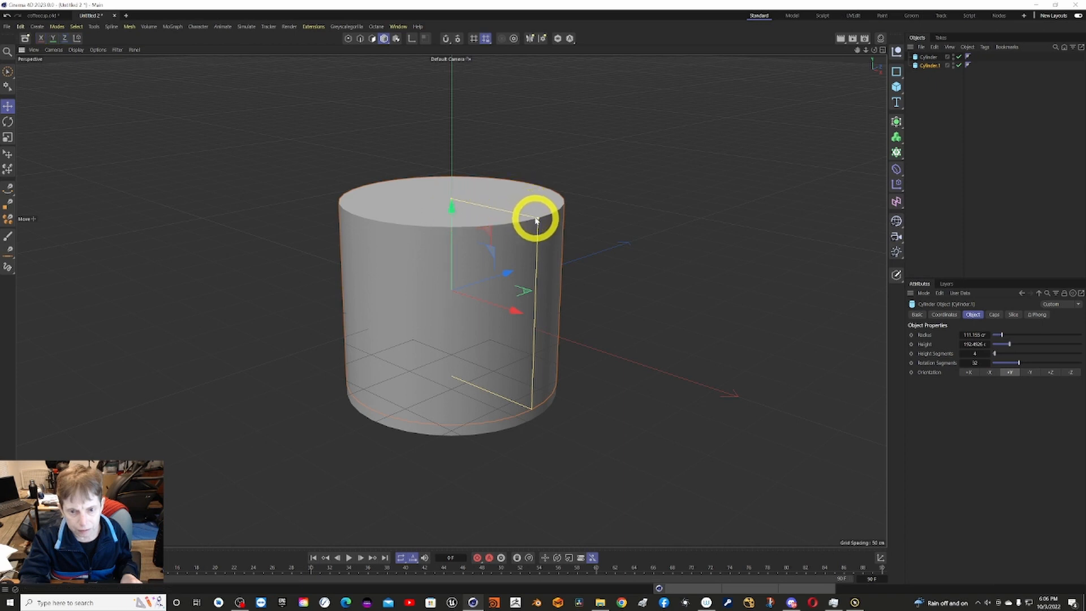
Reduce the copied cylinder's radius to about 98.5 cm so that it defines the mug's hollow interior.
left_click_drag(444, 175, 445, 181, "alt")
left_click_drag(508, 254, 536, 304, "alt")
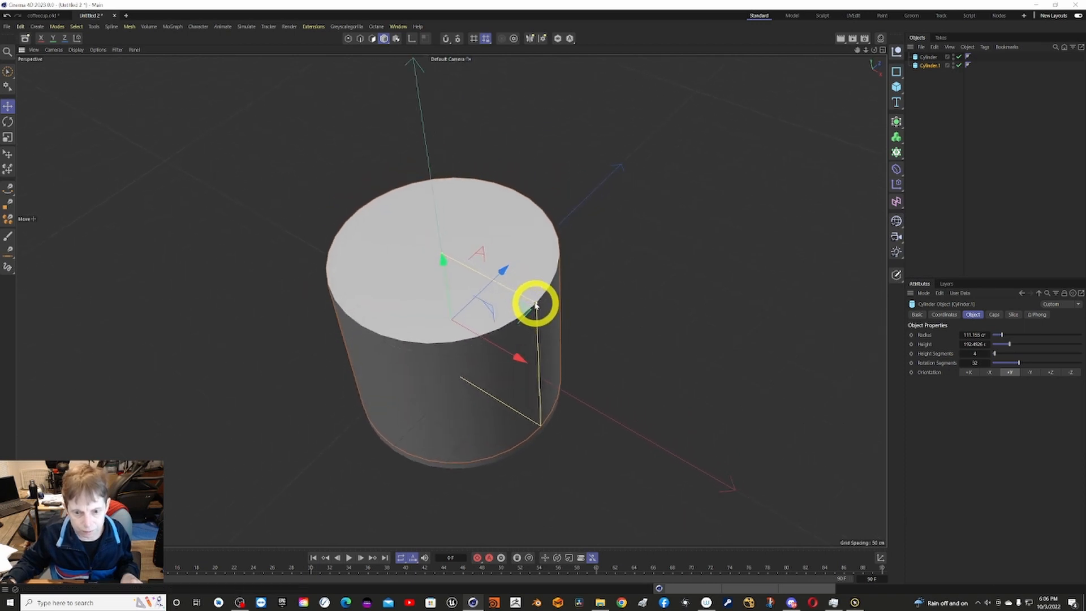
left_click_drag(536, 304, 507, 138)
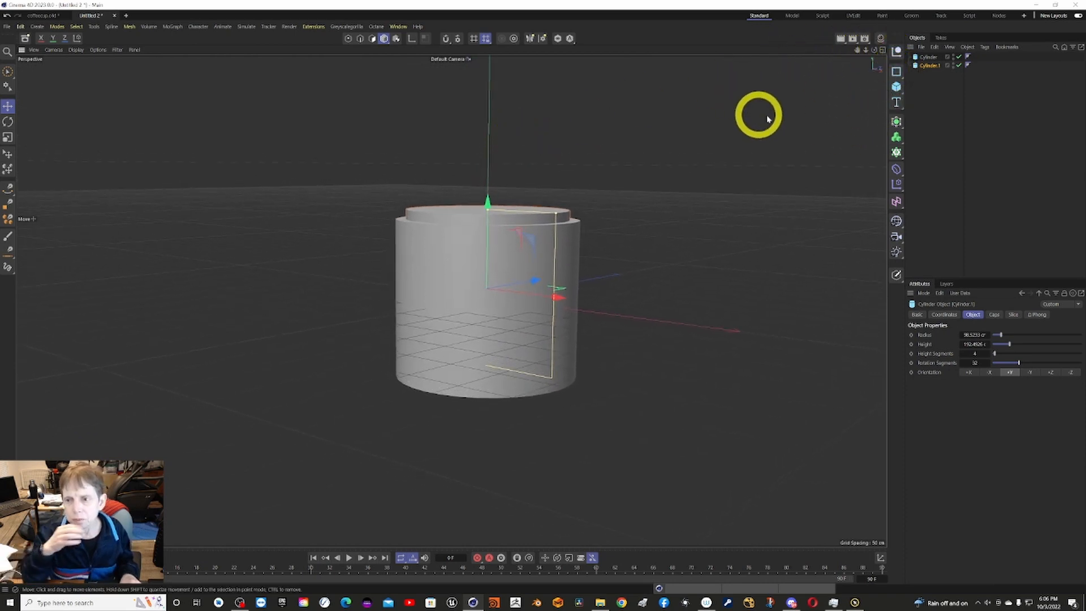
Add a Volume Builder and make both cylinders its children.
left_click(902, 145)
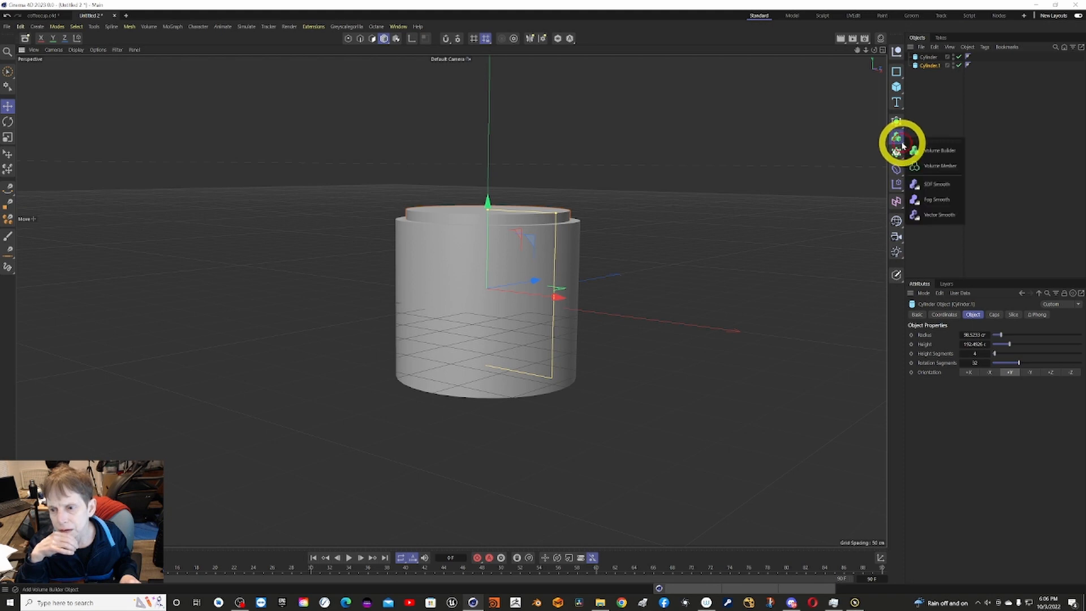
left_click(938, 151)
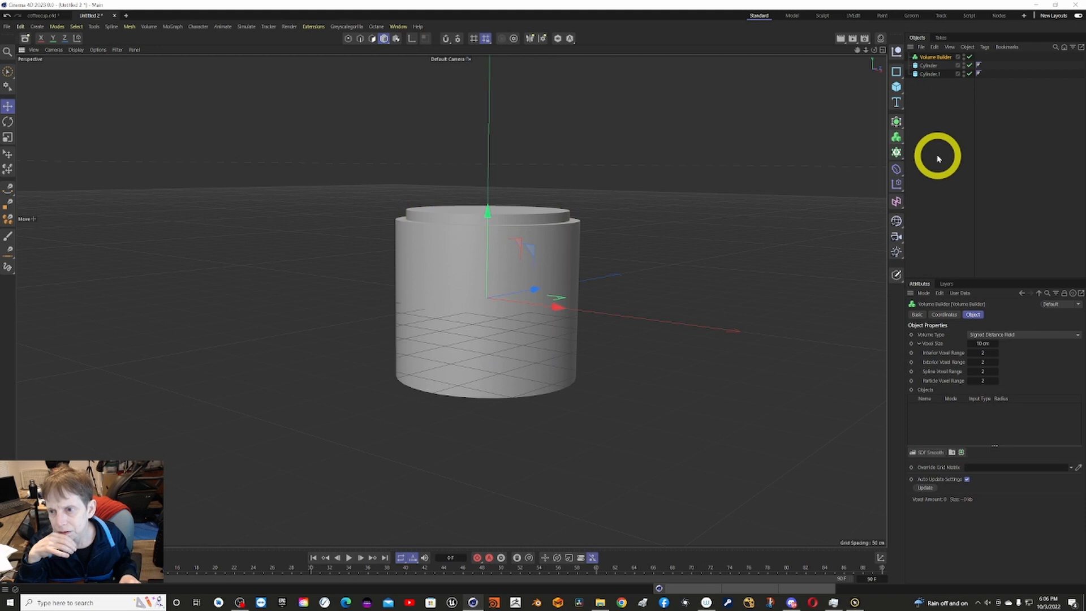
left_click(931, 66)
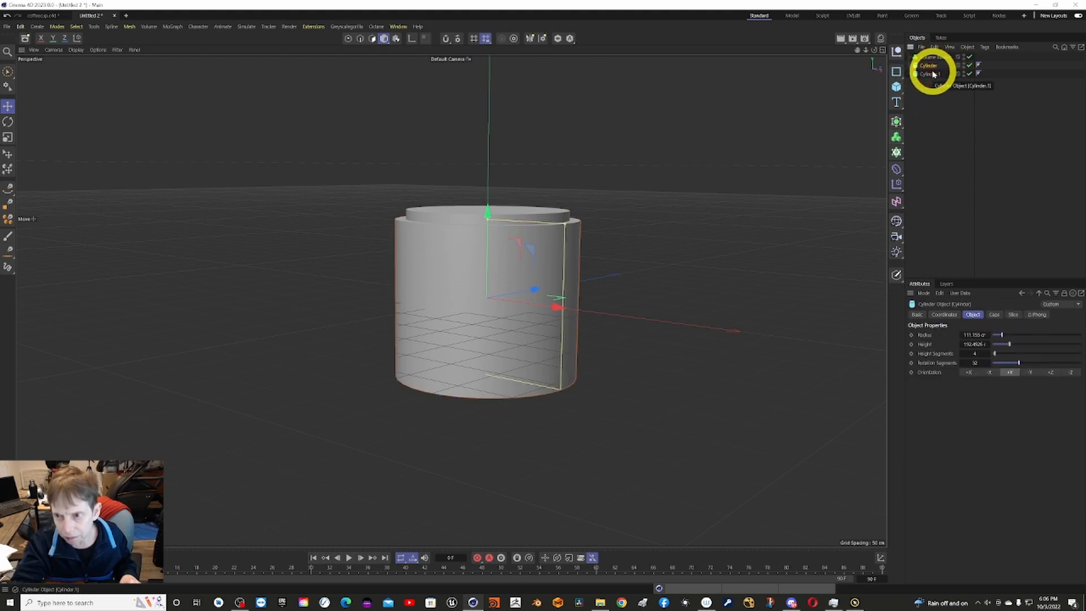
left_click(933, 75, "shift")
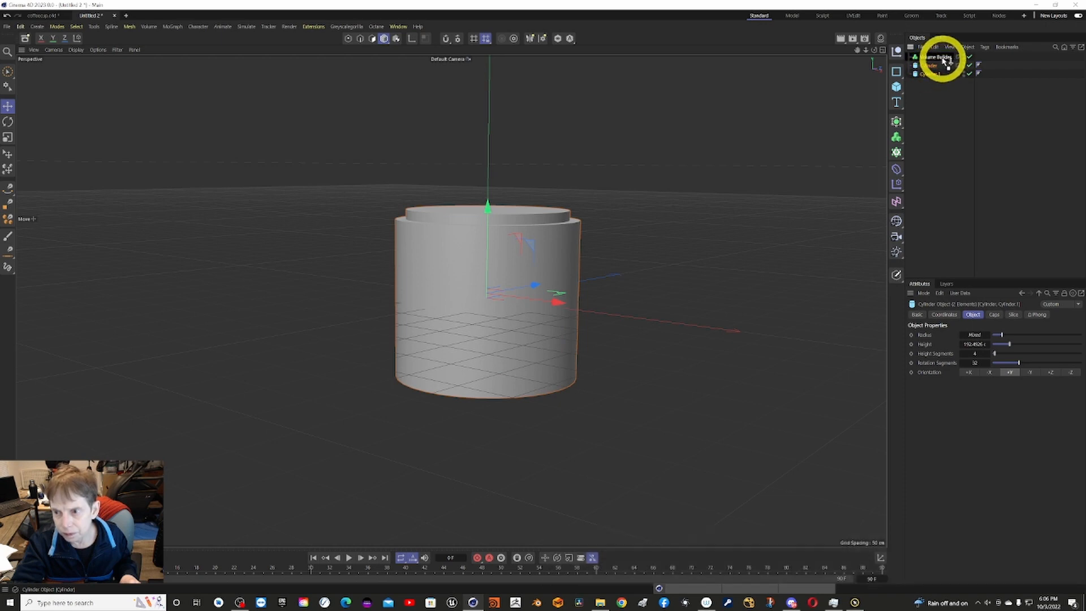
left_click_drag(945, 61, 939, 61)
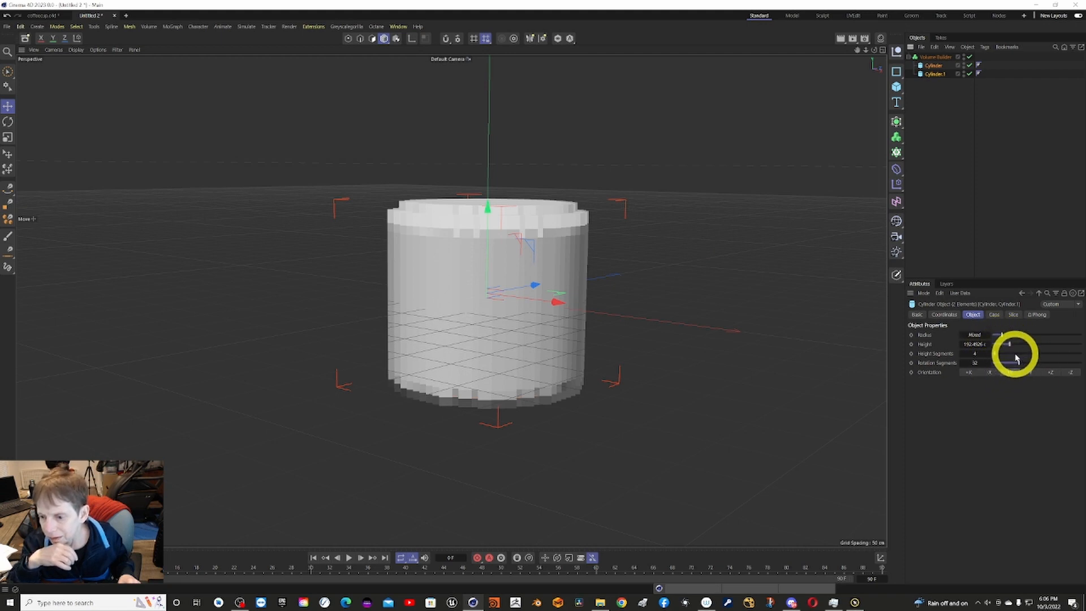
Set the Volume Builder's Voxel Size to 2 cm, then refine it to 1 cm.
left_click(941, 59)
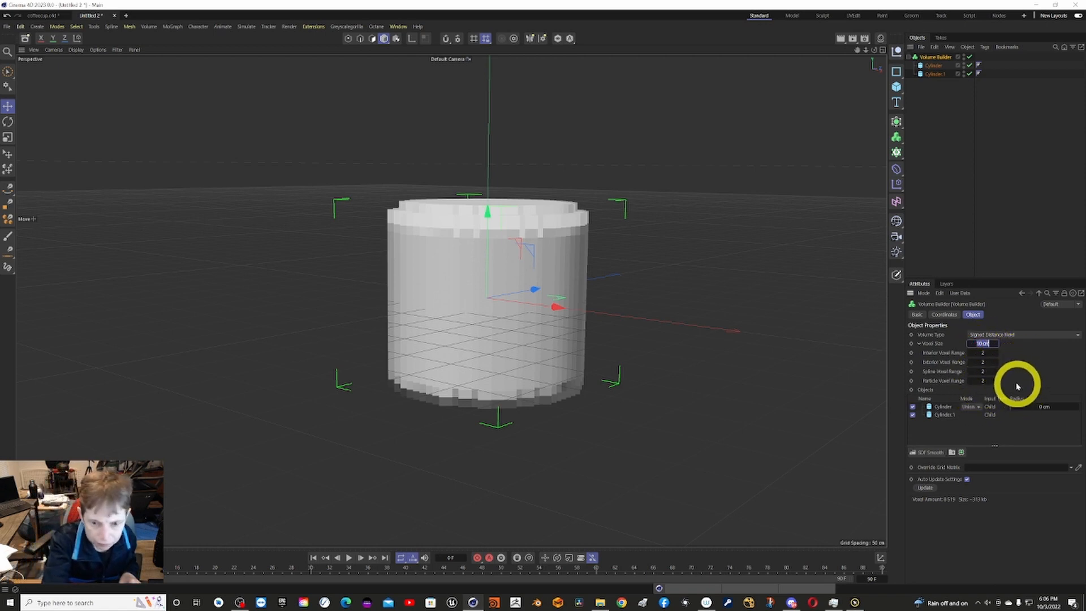
type("2")
key("Return")
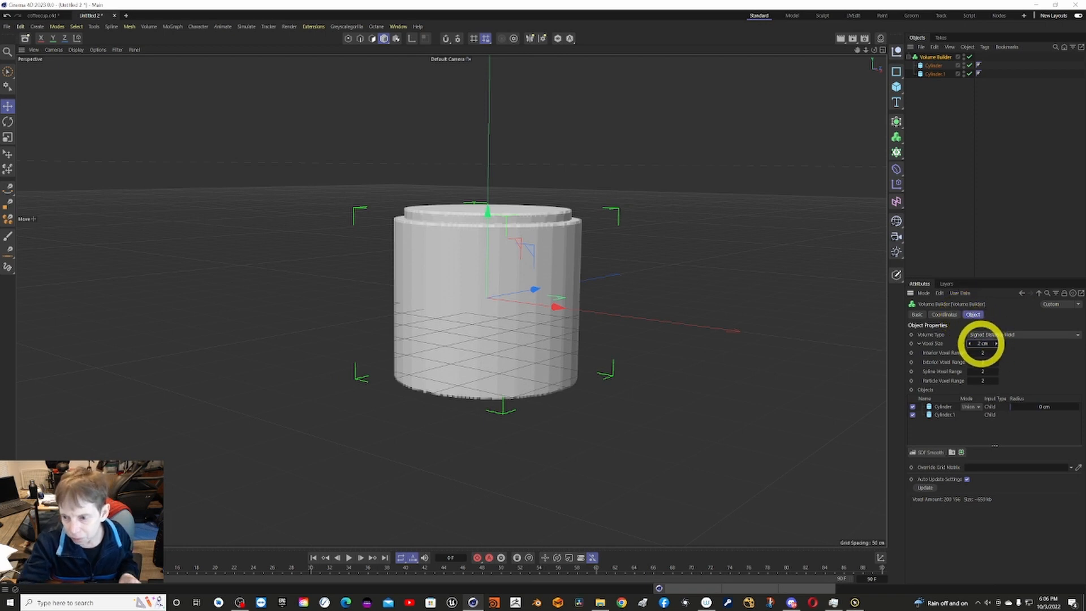
left_click_drag(982, 344, 983, 343)
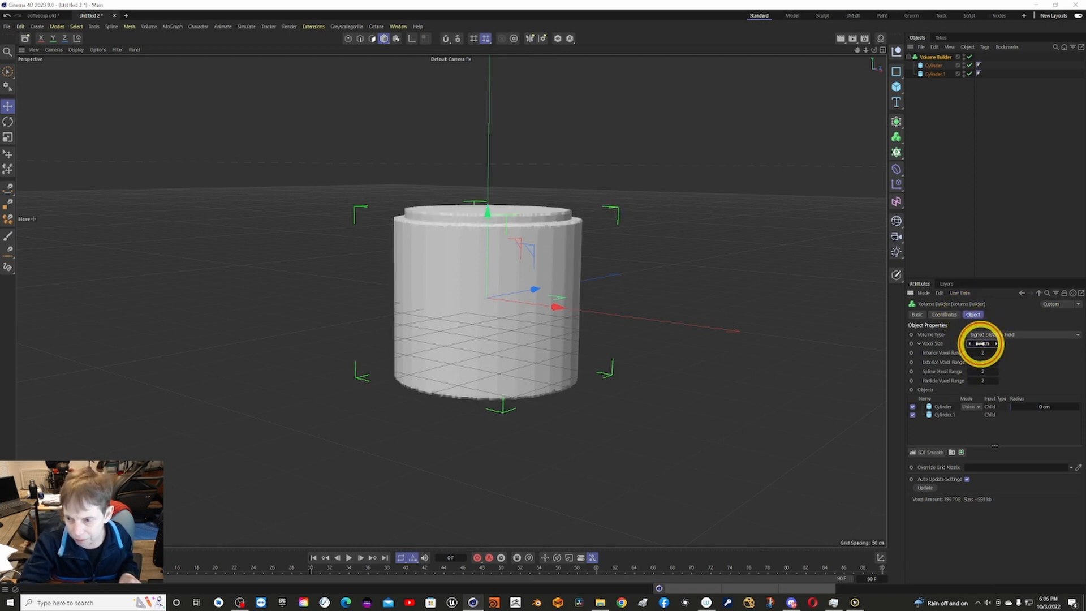
type("1")
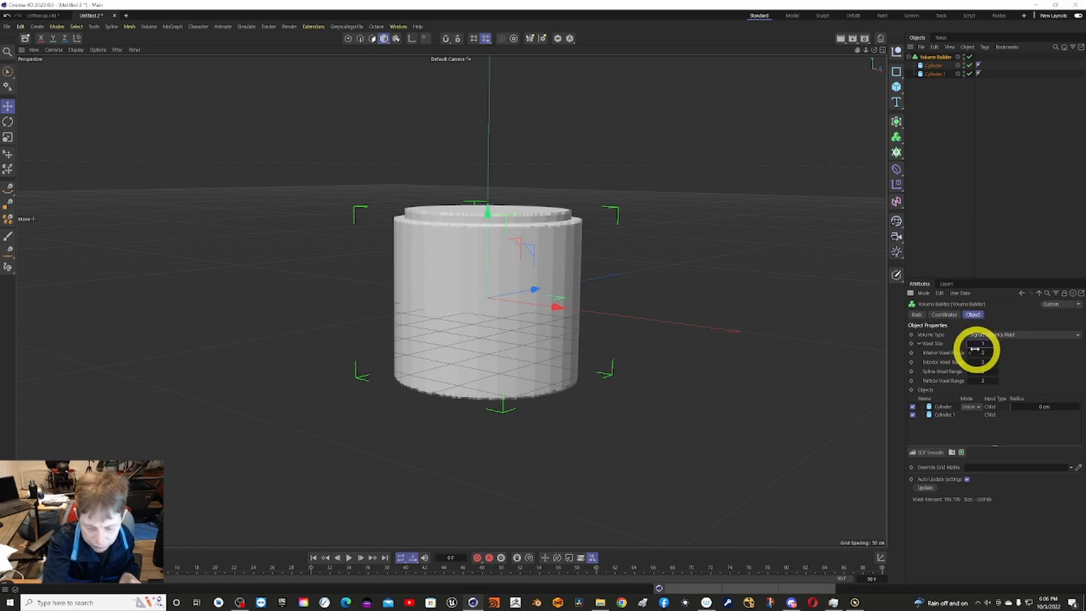
key("Return")
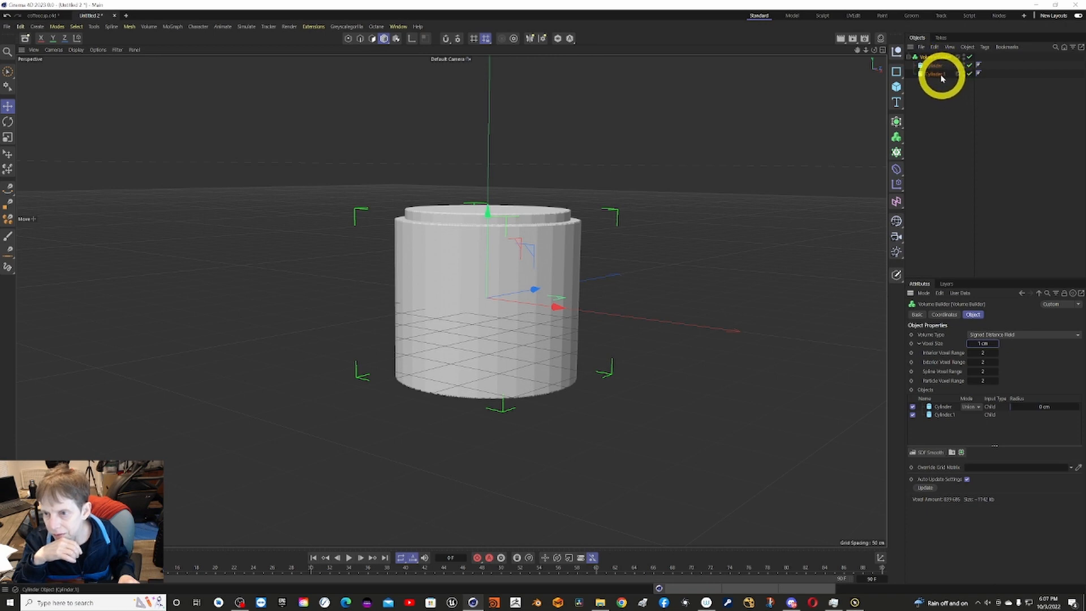
Reorder Cylinder.1 above Cylinder in the Volume Builder and set its mode to Subtract to hollow out the mug.
left_click_drag(942, 75, 940, 76)
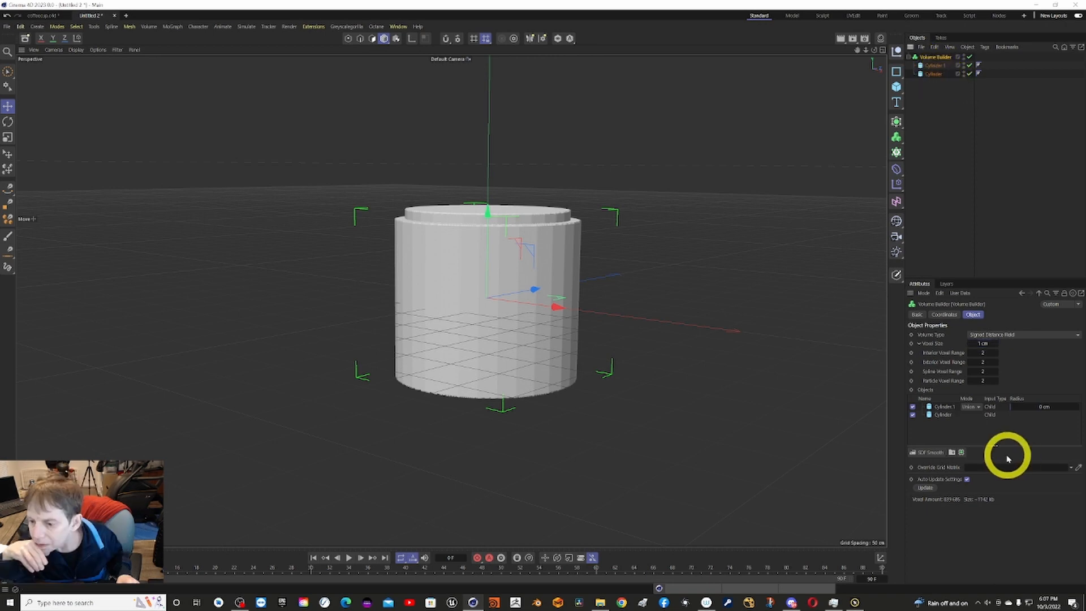
left_click(978, 407)
left_click(979, 419)
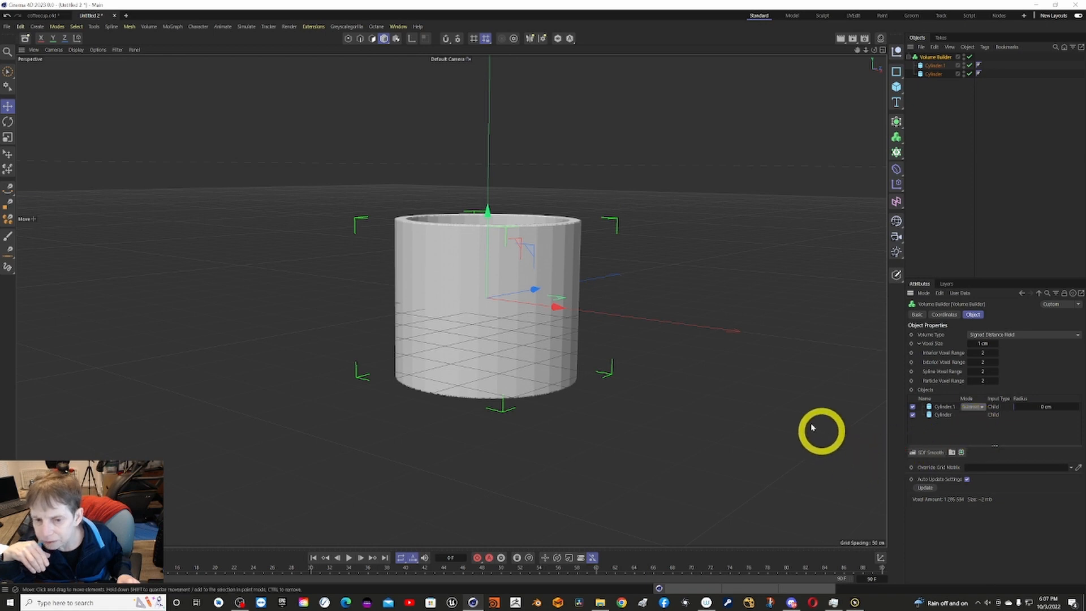
Add a Volume Mesher, make the Volume Builder holding both cylinders its child, and delete the surplus outer Volume Builder.
left_click_drag(598, 113, 595, 46, "alt")
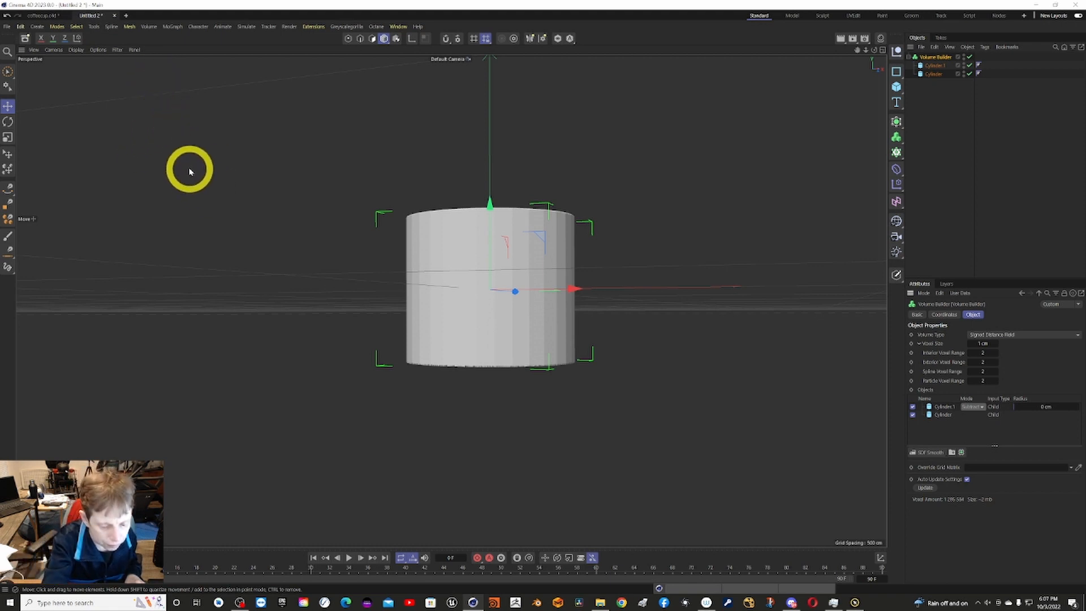
key("F4")
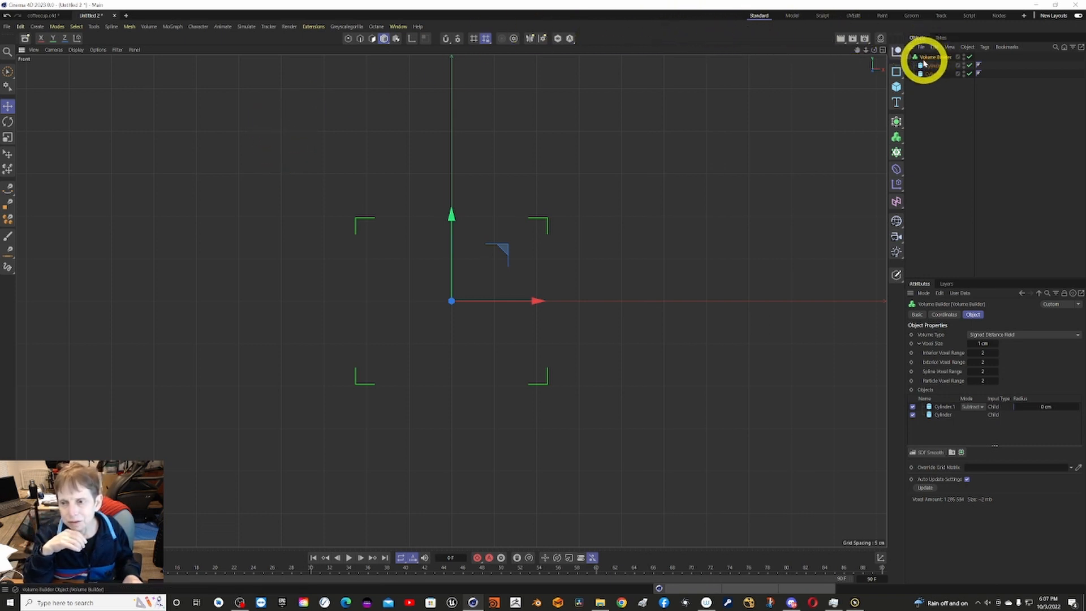
left_click(904, 148)
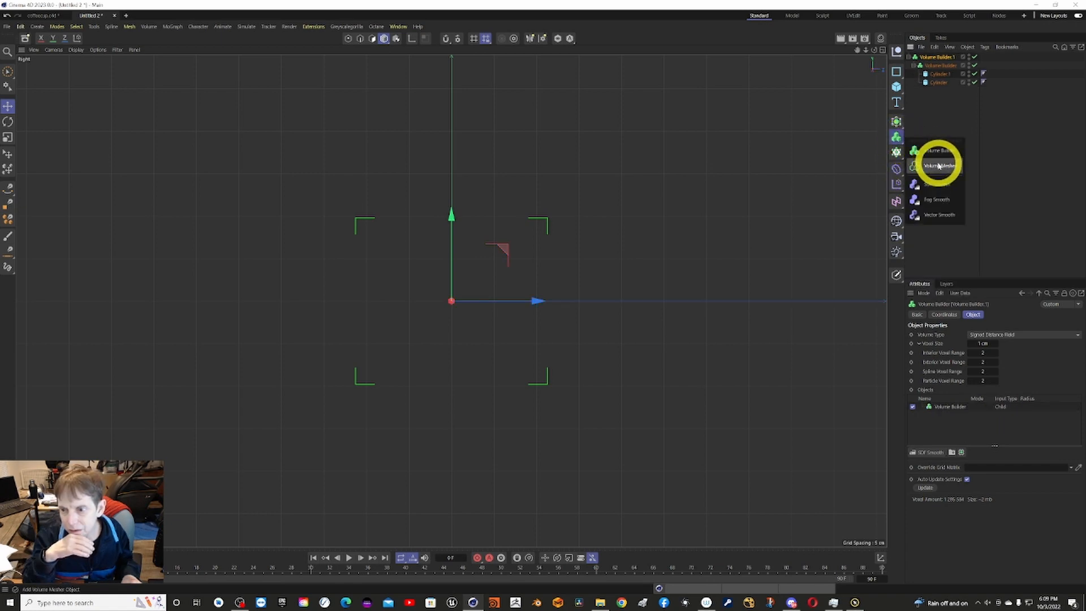
left_click(938, 166)
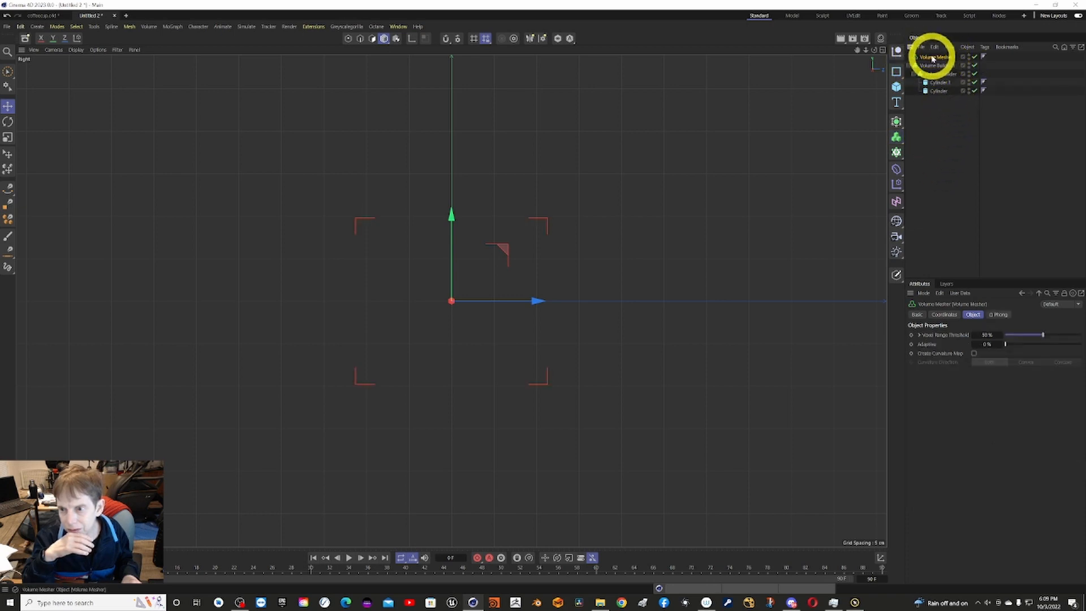
key("ctrl+z")
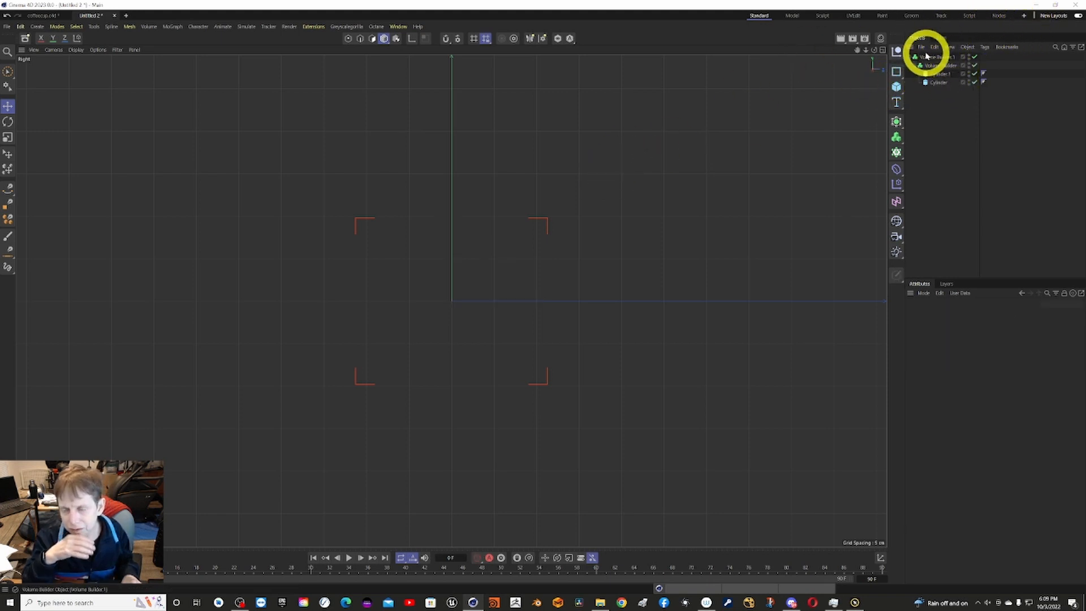
key("ctrl+y")
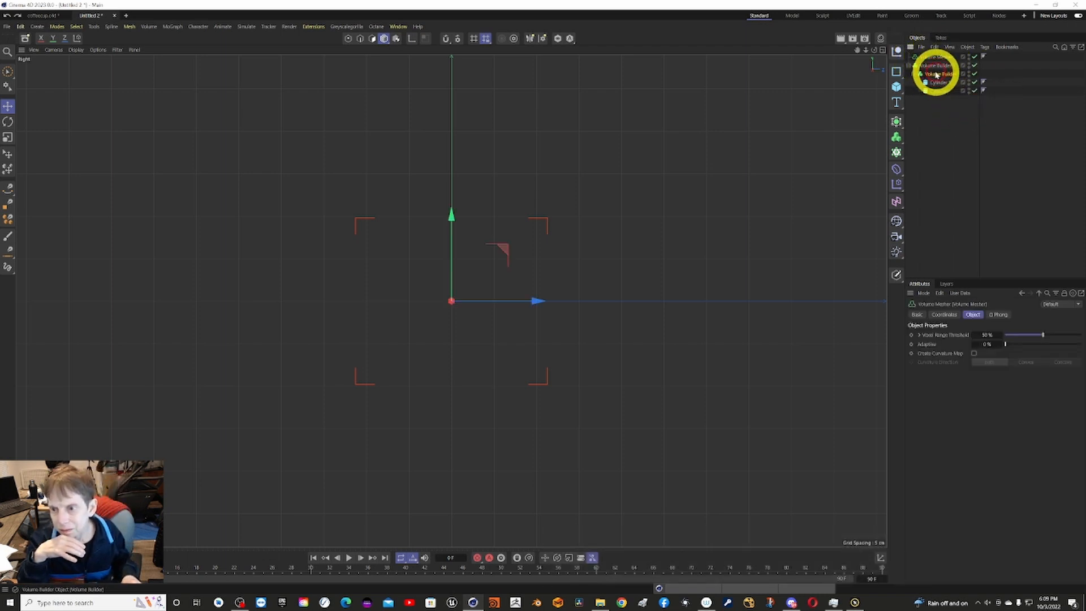
left_click_drag(936, 75, 936, 58)
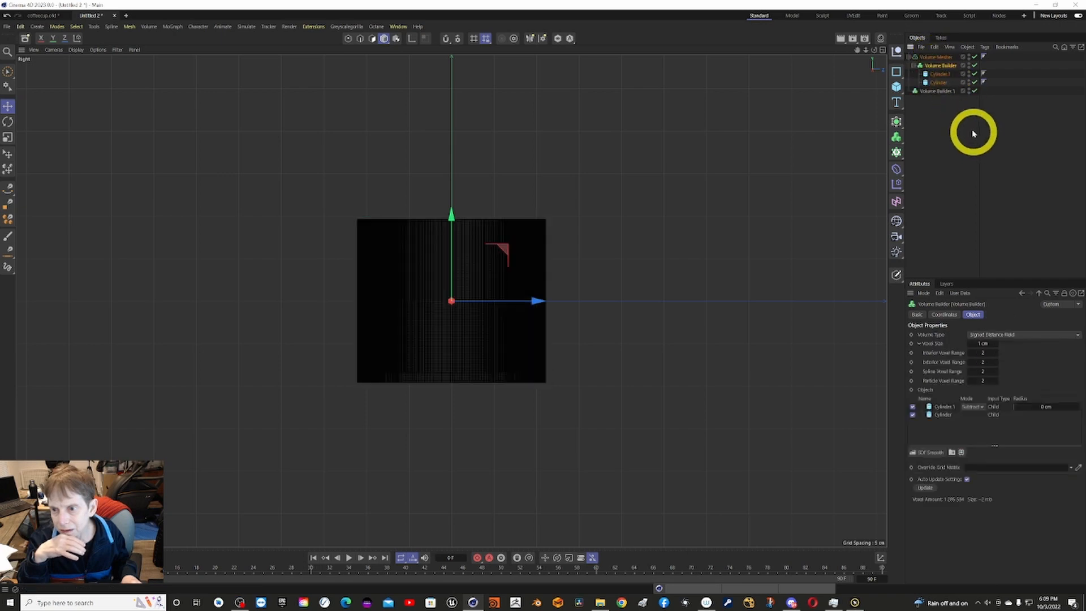
left_click(931, 91)
key("Delete")
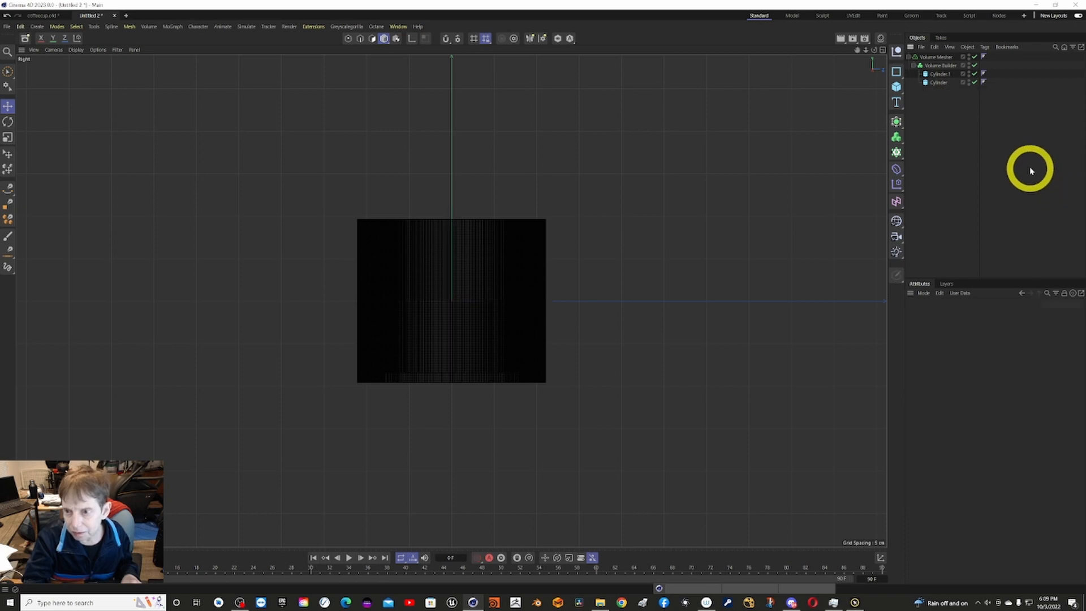
Draw an open Bezier spline for the mug's handle with the Spline Pen, bulging outward beside the wall in the Right view.
left_click(939, 58)
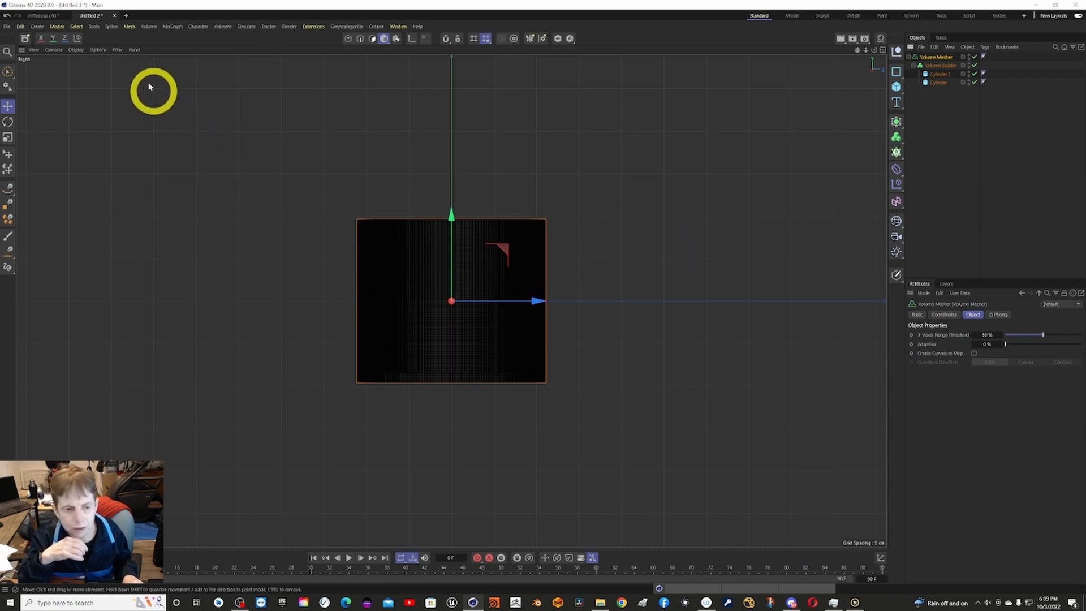
left_click(10, 190)
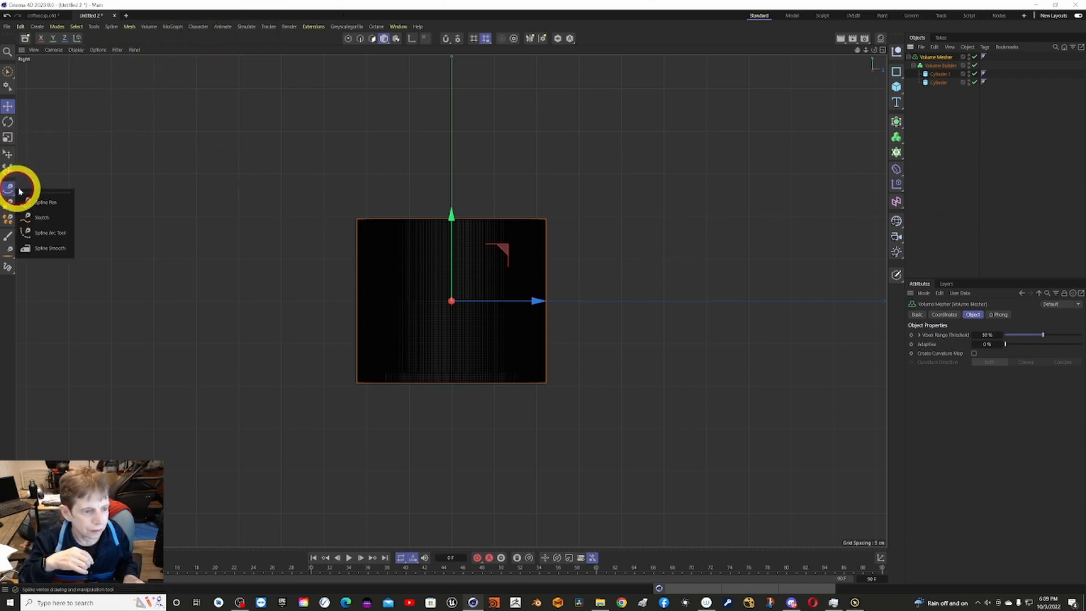
left_click(355, 254)
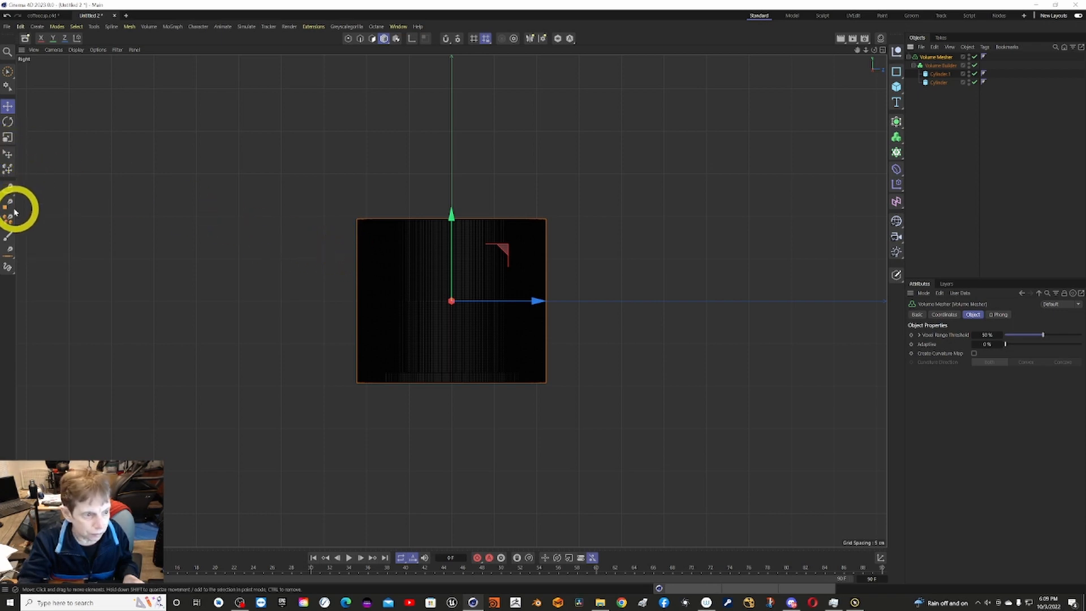
left_click(9, 189)
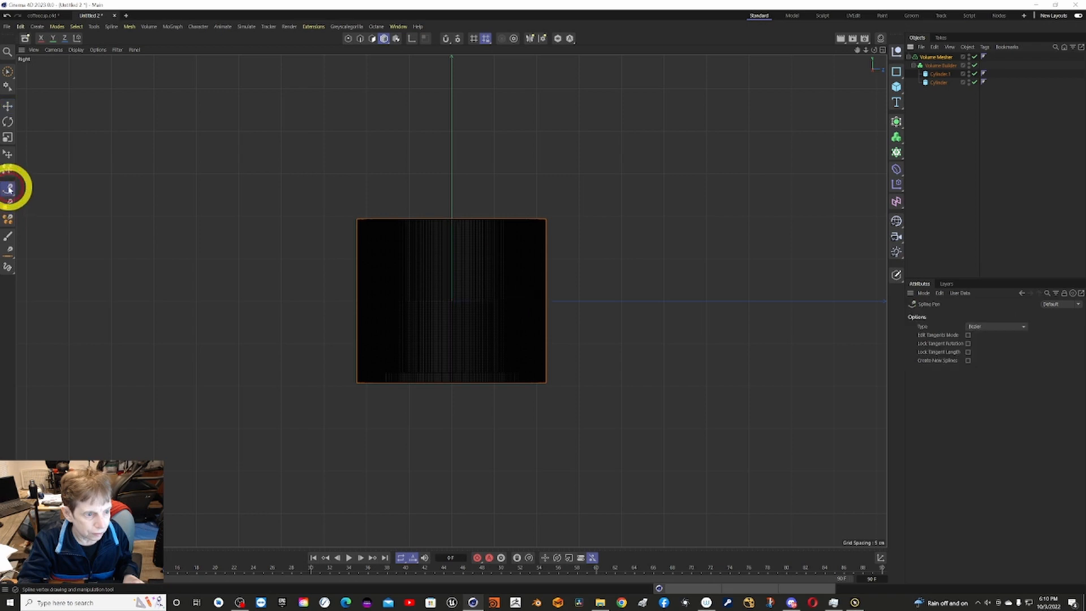
left_click(356, 255)
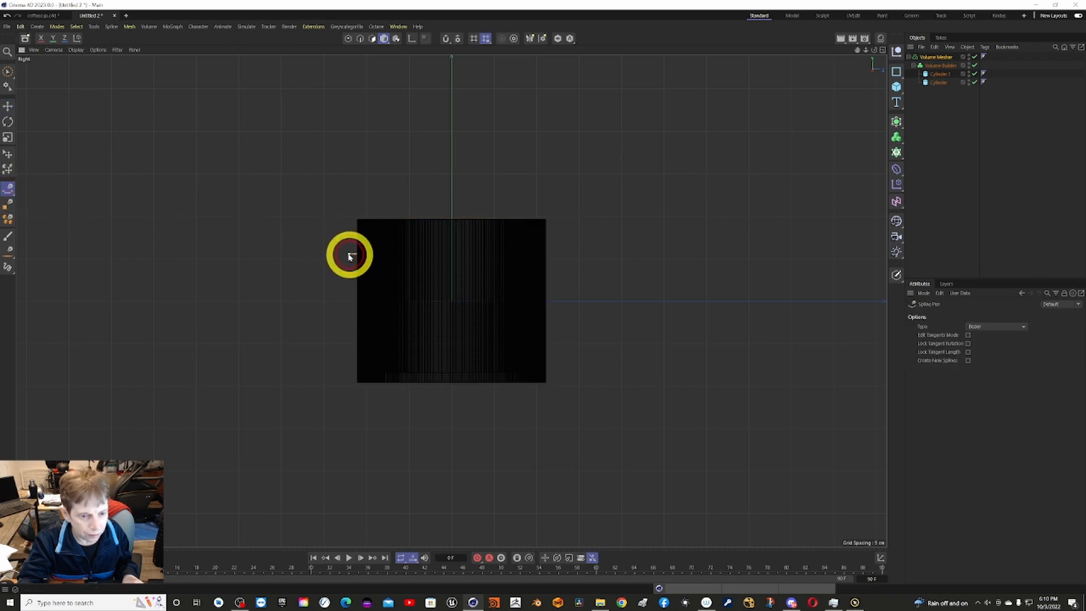
left_click(315, 262, "ctrl")
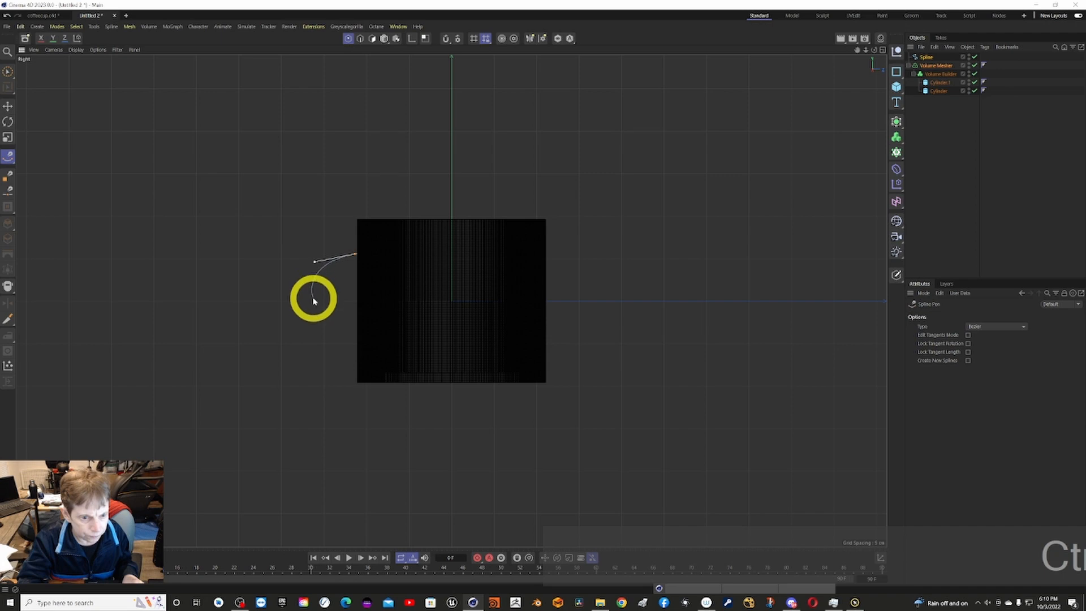
left_click(309, 276)
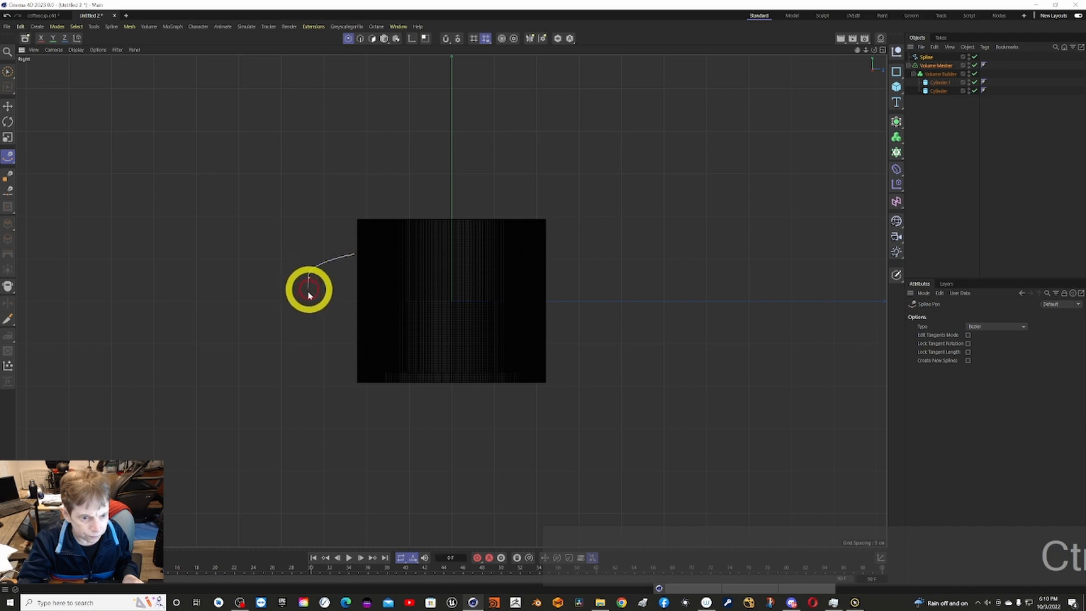
left_click(306, 352)
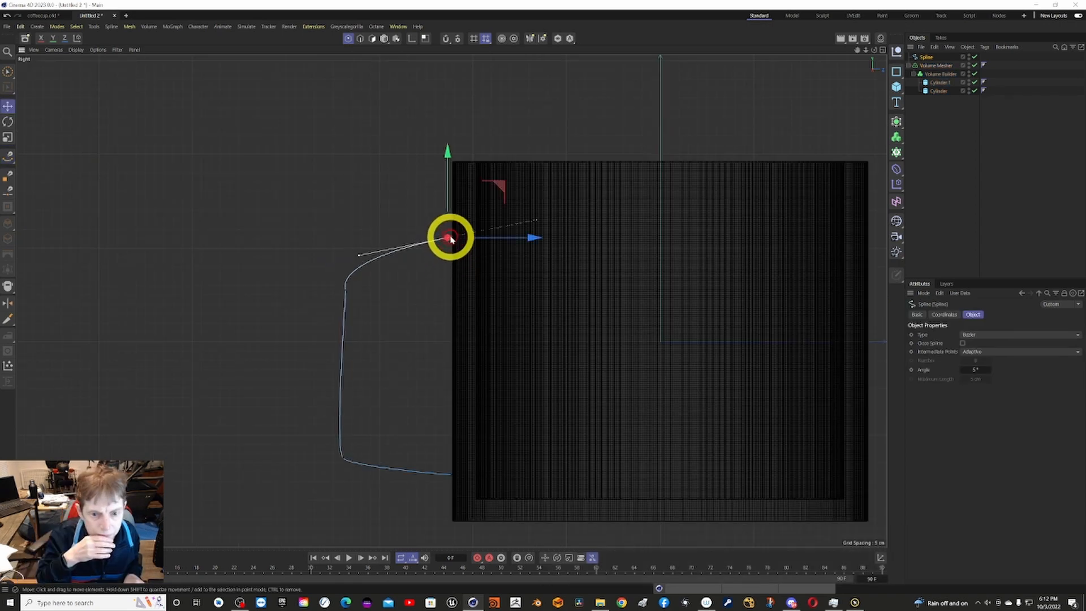
Move the handle spline's upper and lower end points slightly inward so that both sit inside the mug's wall.
left_click_drag(451, 239, 458, 240)
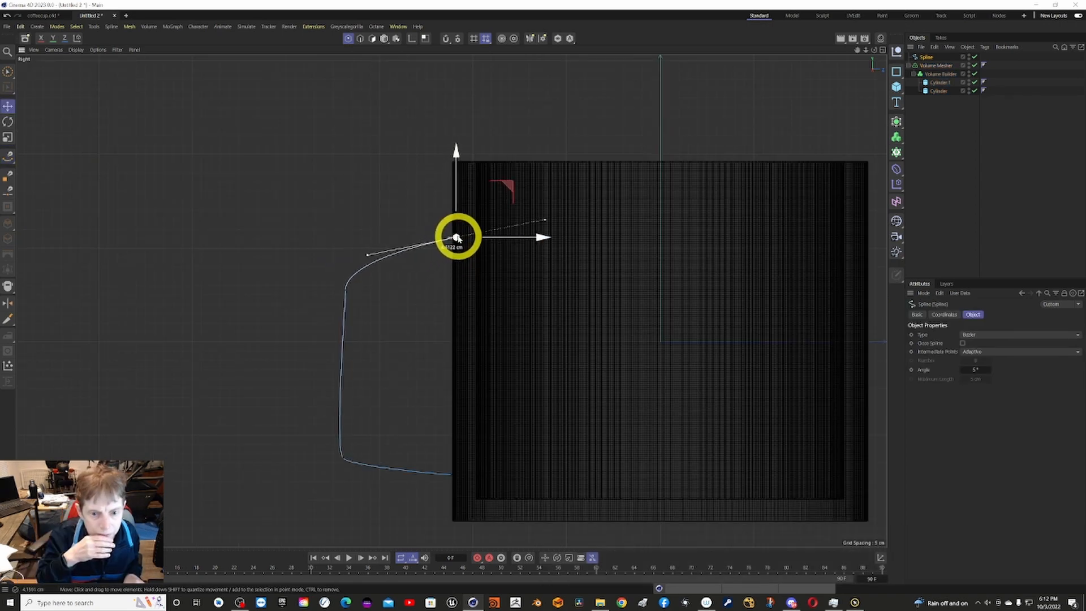
left_click(444, 231)
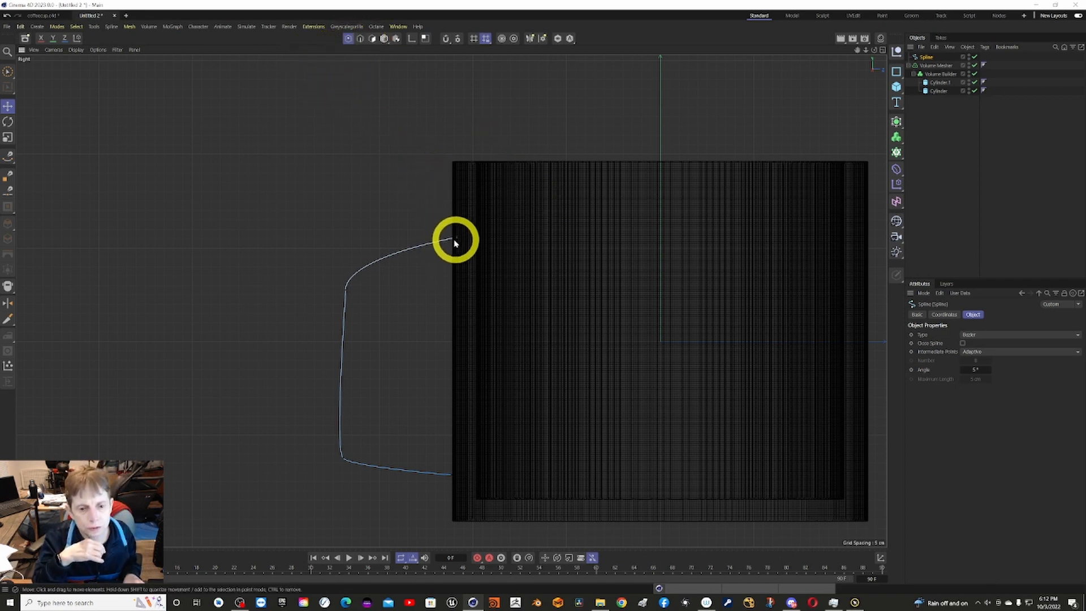
left_click(452, 476)
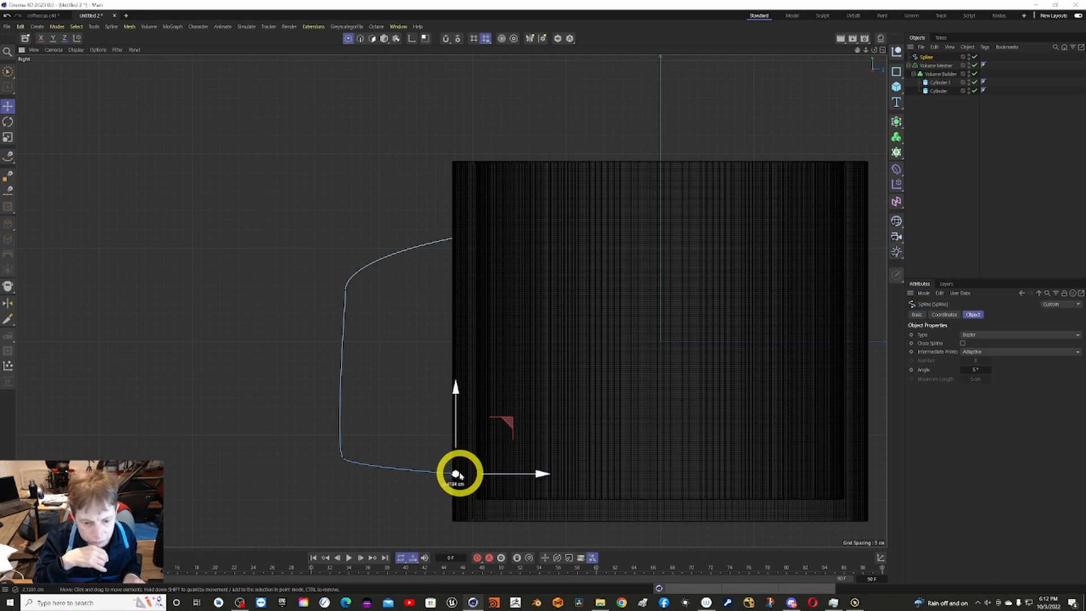
left_click(547, 479)
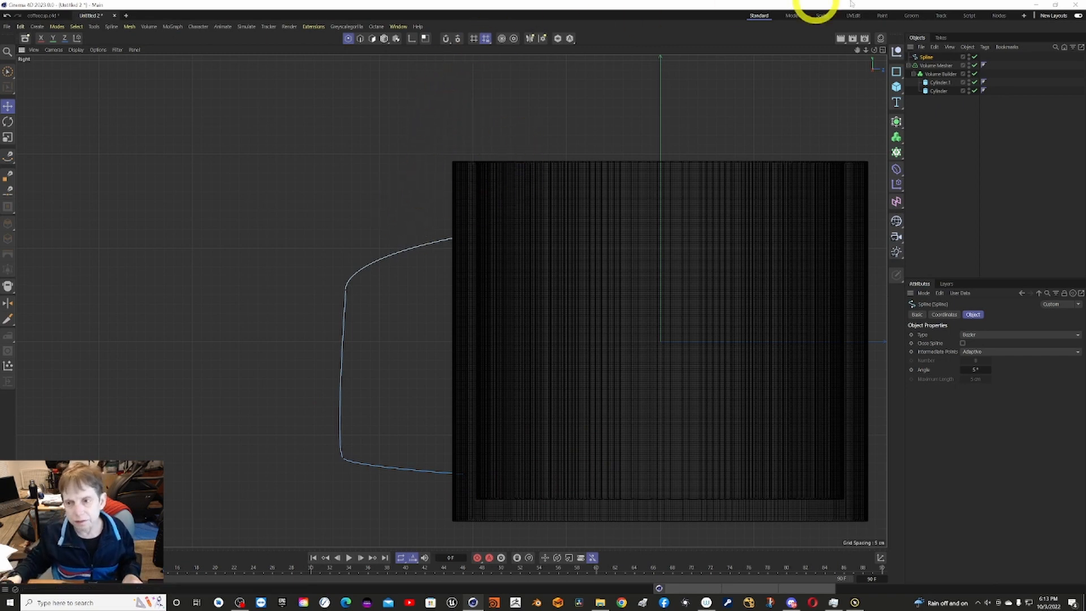
Add a Sweep generator and a Circle spline with a radius of 8 cm for the handle's cross-section.
left_click(904, 130)
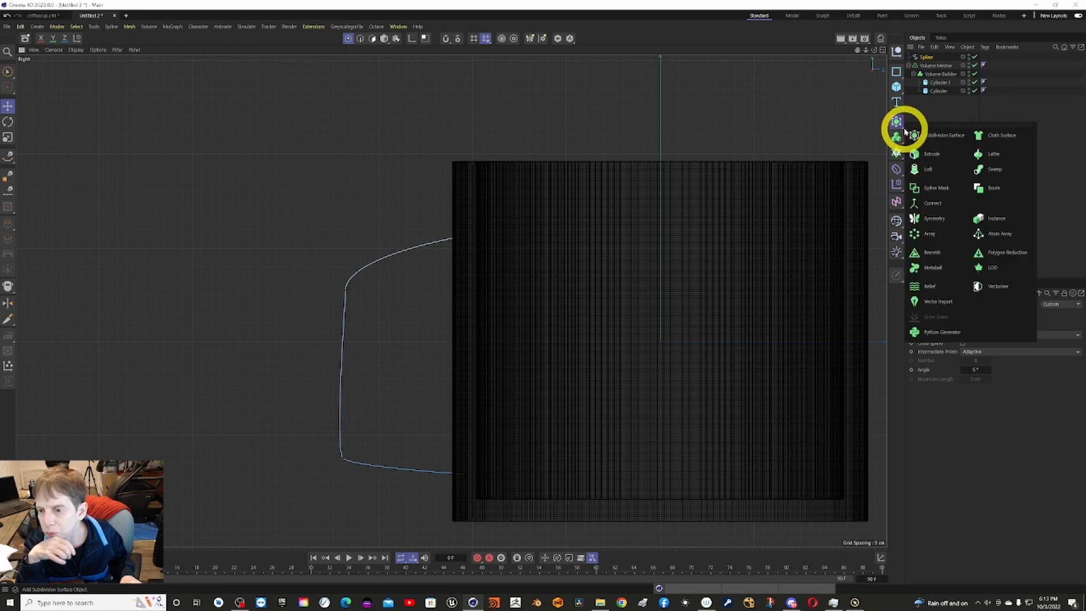
left_click(994, 168)
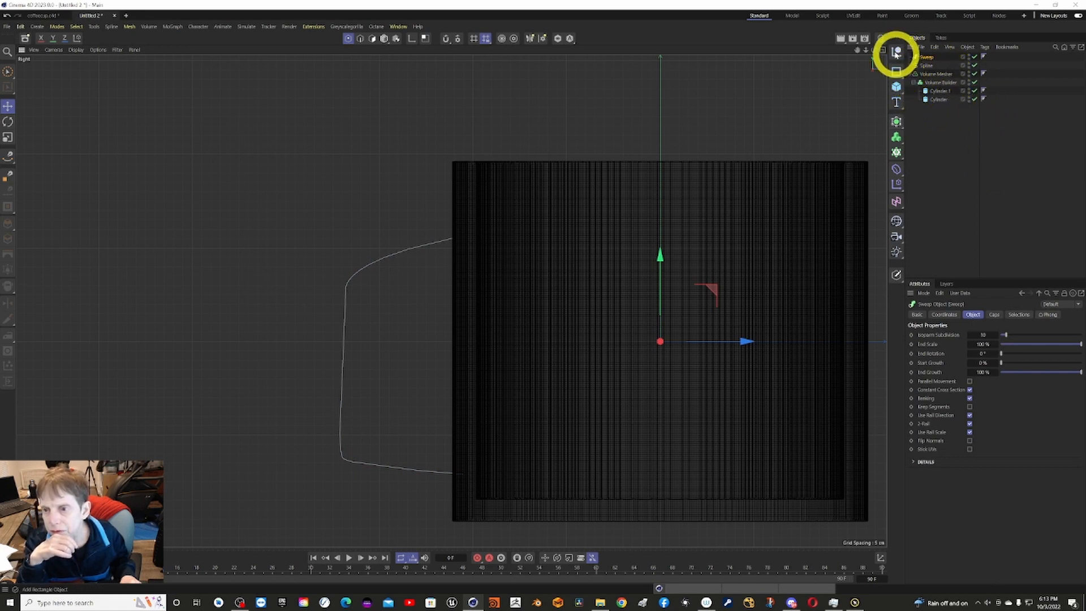
left_click(901, 79)
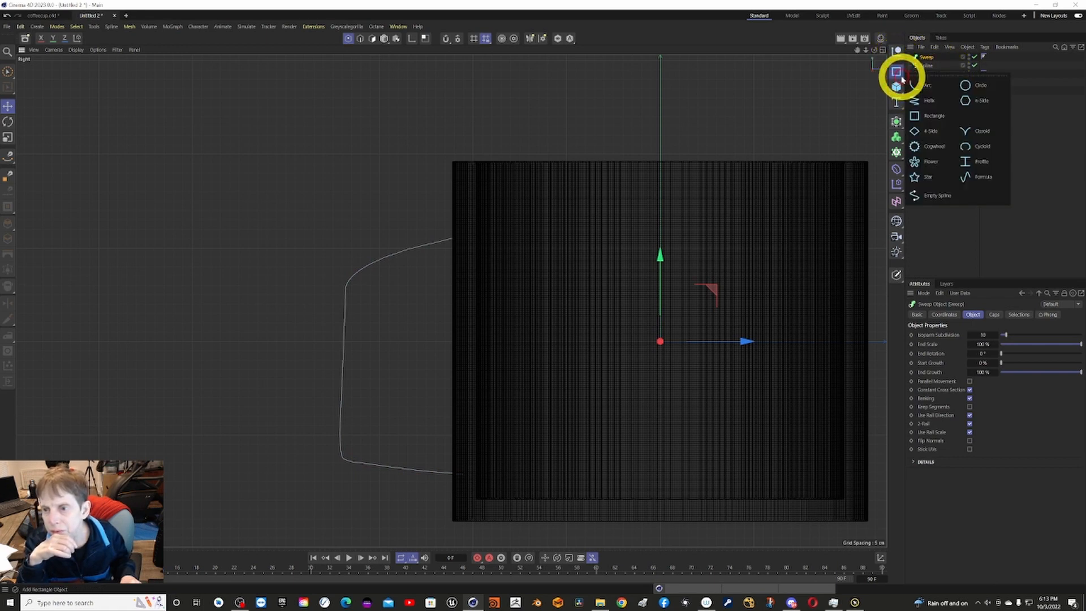
left_click(968, 86)
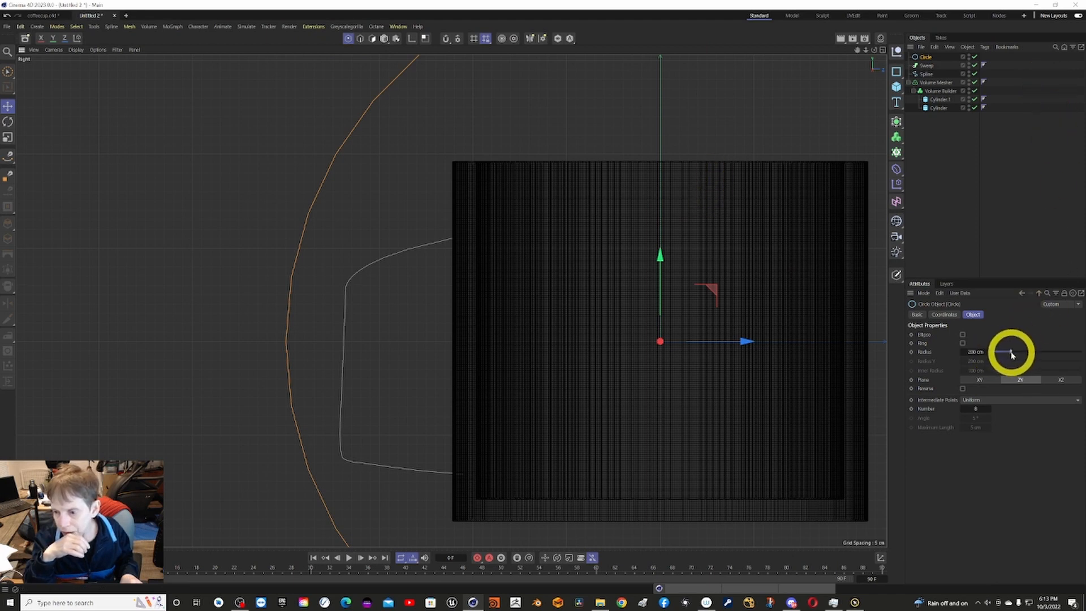
left_click_drag(1011, 355, 998, 355)
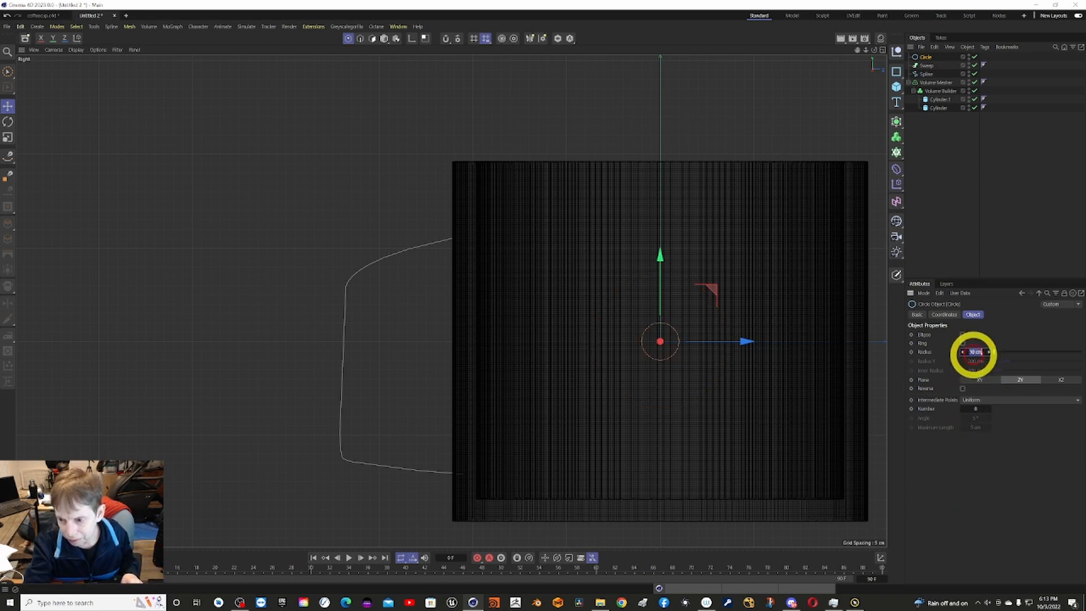
type("8")
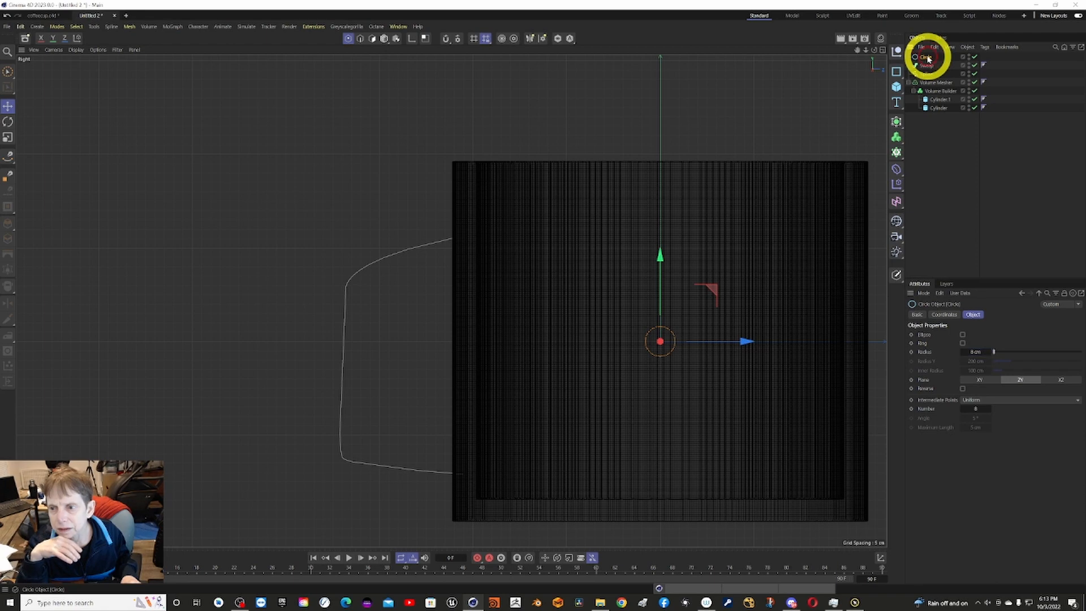
Make the circle and the handle spline children of the Sweep and set the circle's plane to XY.
left_click_drag(929, 58, 930, 67)
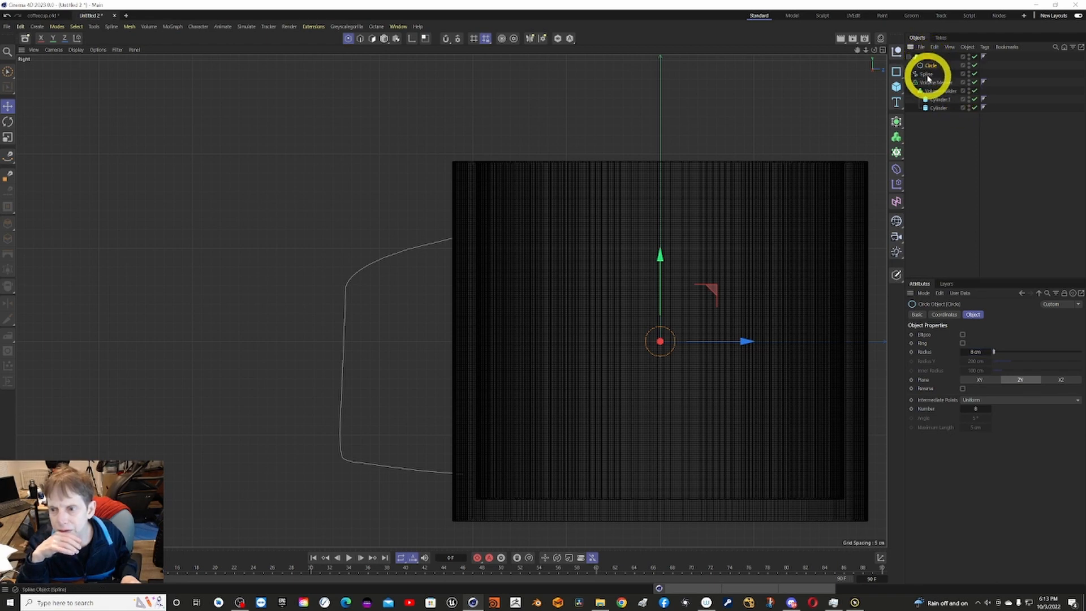
left_click_drag(928, 78, 928, 59)
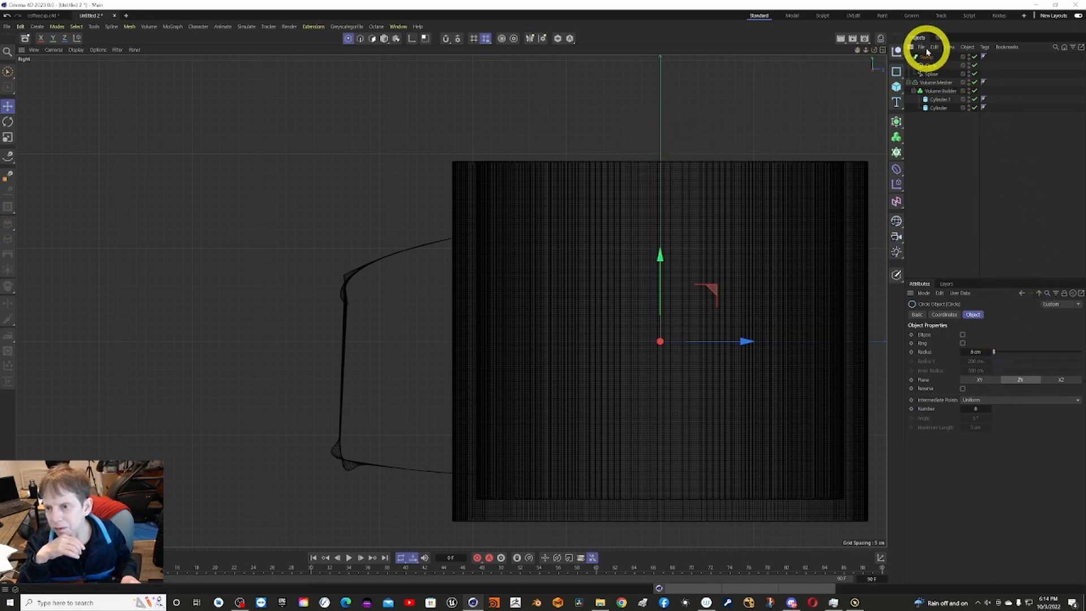
left_click(985, 383)
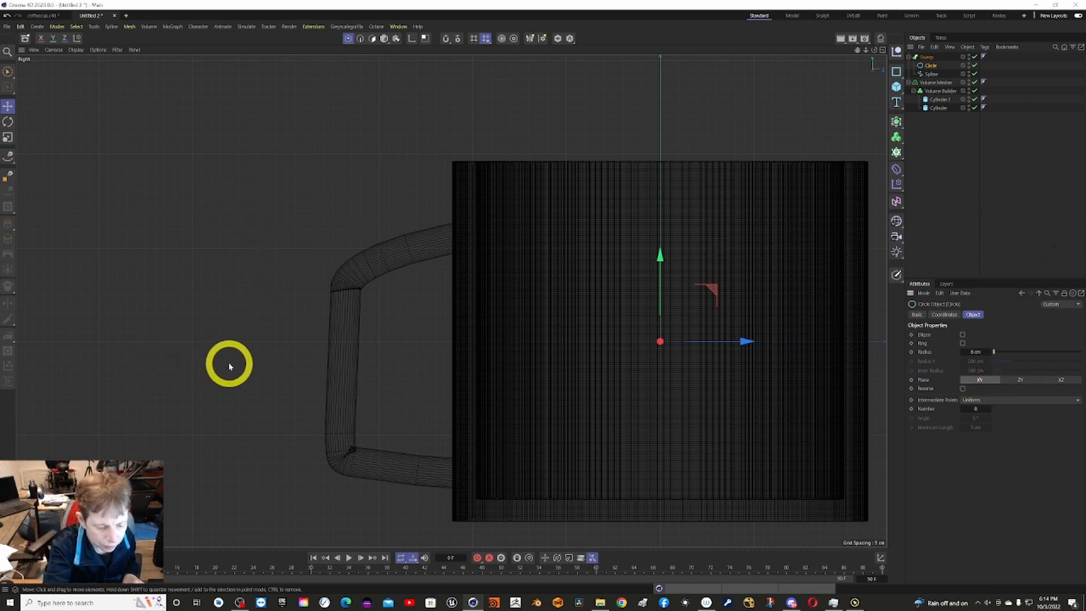
Set the handle circle's number of intermediate points to 12 and its radius to 12 cm.
key("F1")
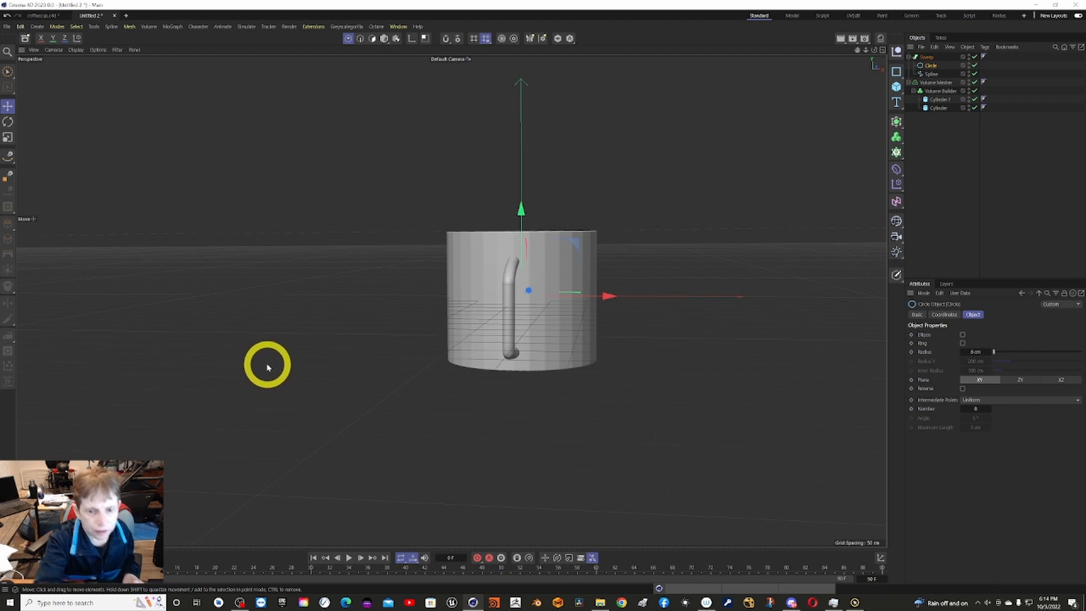
left_click_drag(451, 266, 571, 153, "alt")
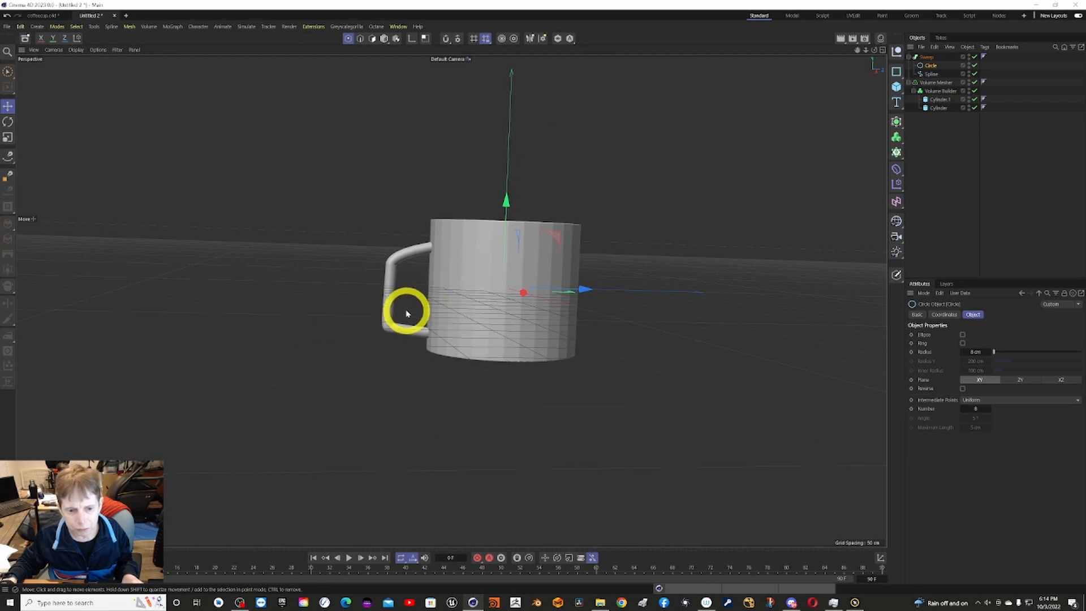
left_click_drag(801, 169, 877, 143, "alt")
scroll(876, 142, "up", 2)
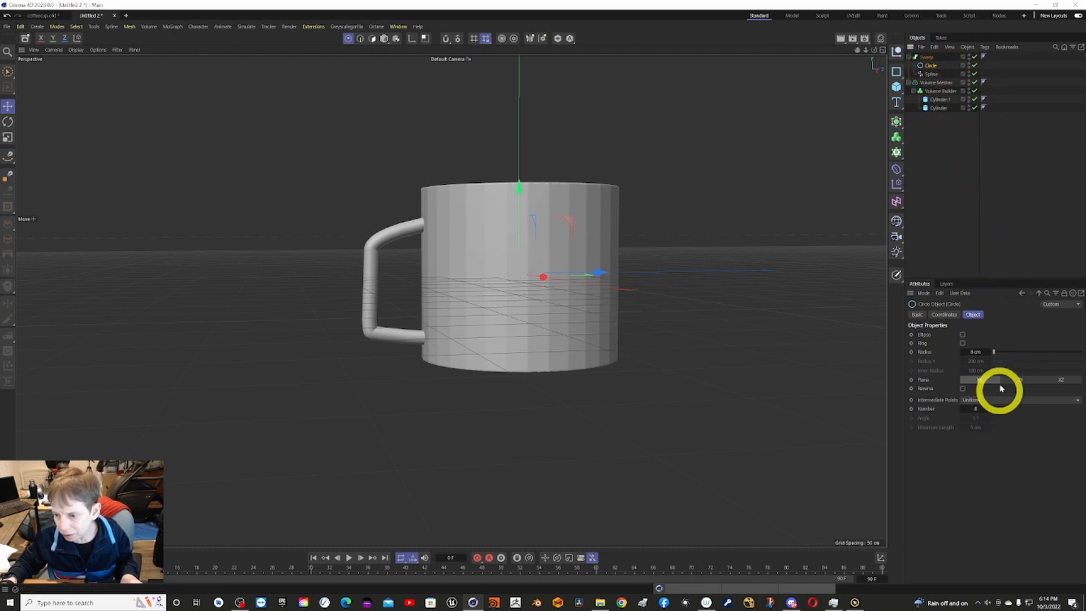
left_click(977, 408)
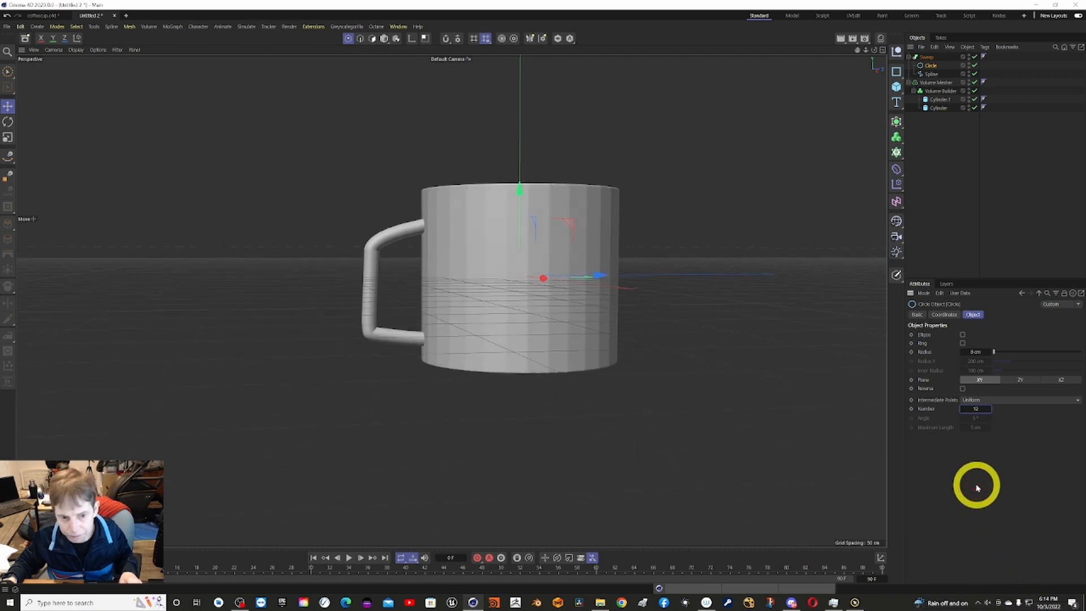
left_click(931, 74)
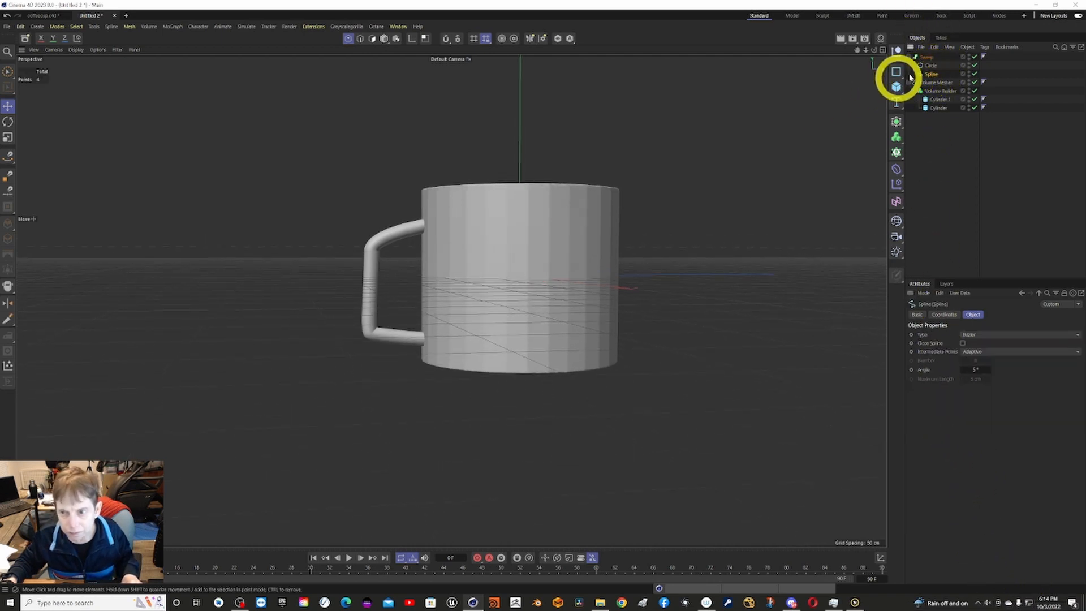
left_click(934, 66)
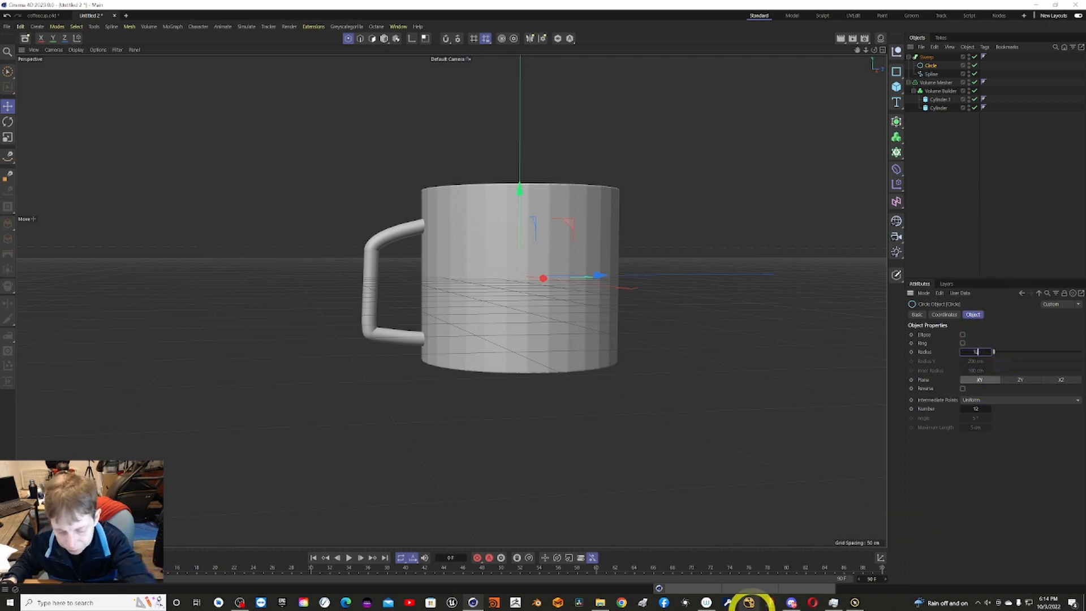
type("2")
key("Return")
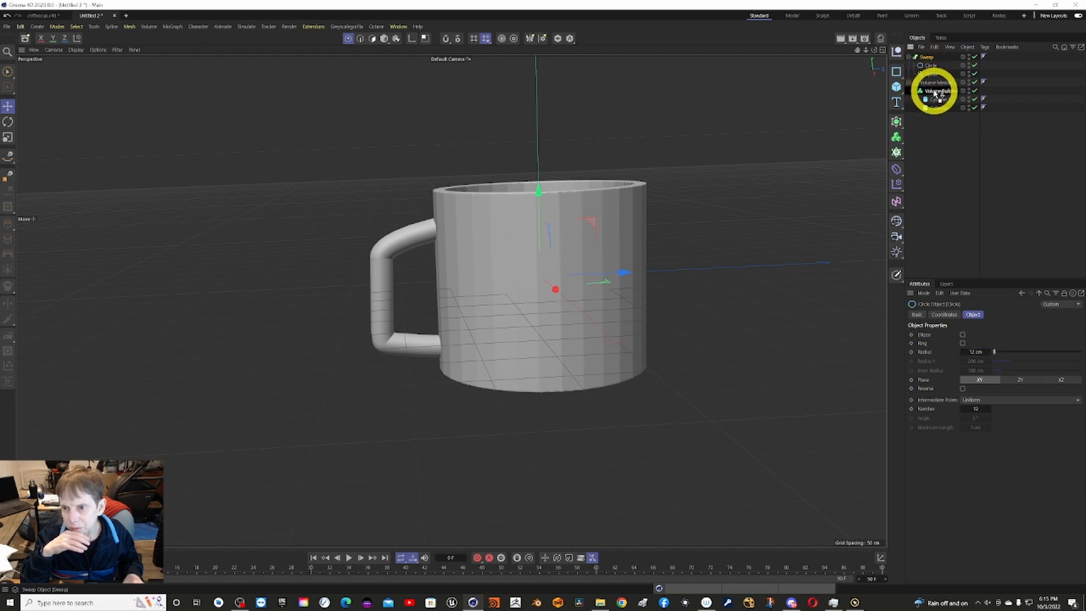
Make the handle's Sweep a child of the Volume Builder, above both cylinders, and show the builder's object settings.
left_click_drag(935, 93, 932, 92)
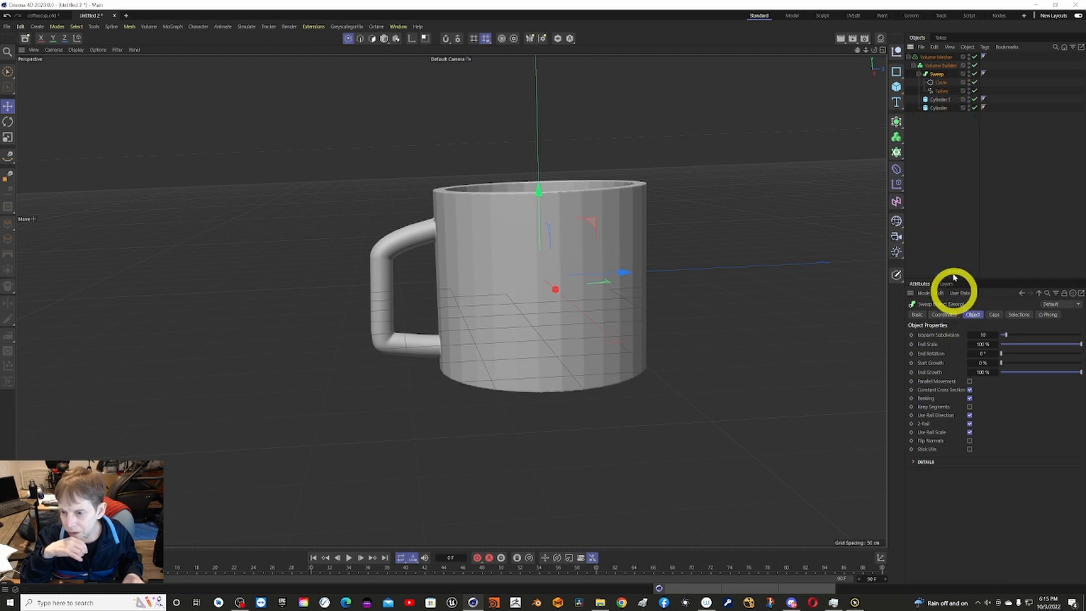
left_click(936, 66)
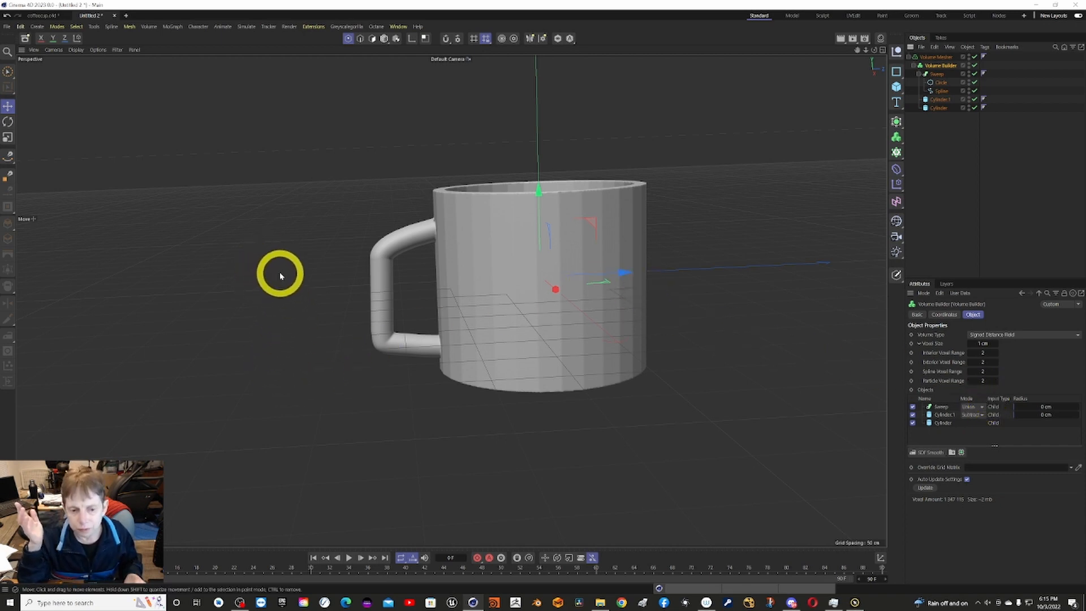
Move the handle spline's lower outer point slightly upward, with the Volume Builder and circle temporarily disabled for the edit.
left_click(942, 93)
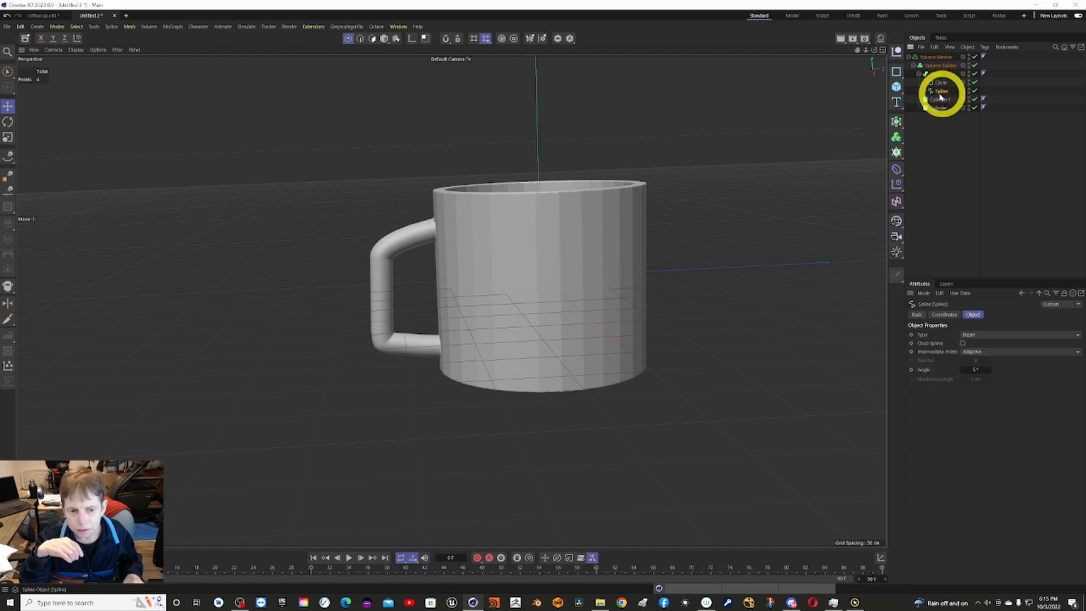
left_click(975, 82)
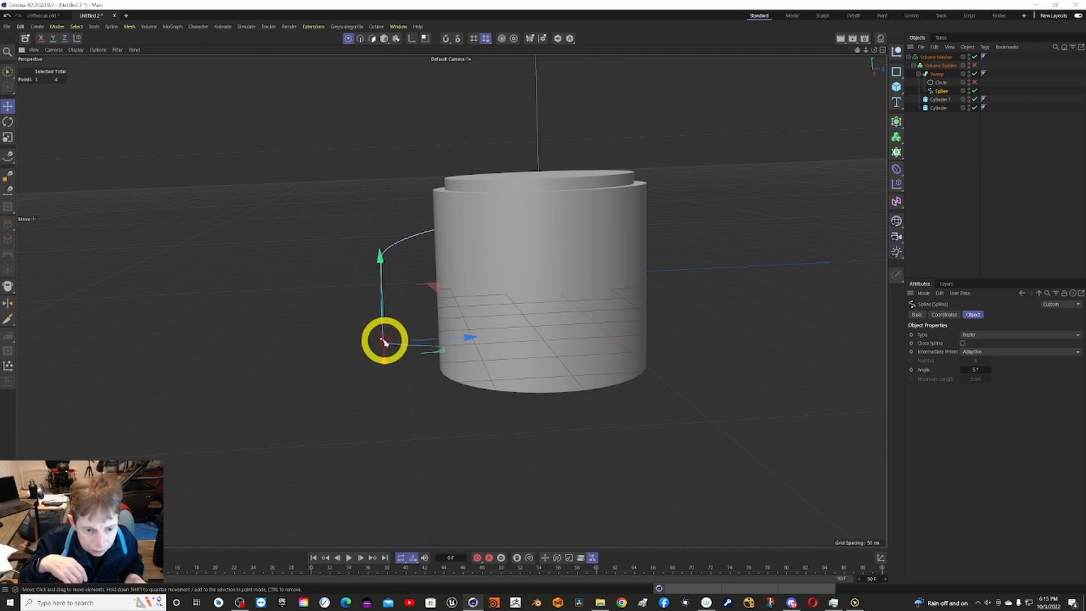
left_click_drag(384, 342, 383, 330)
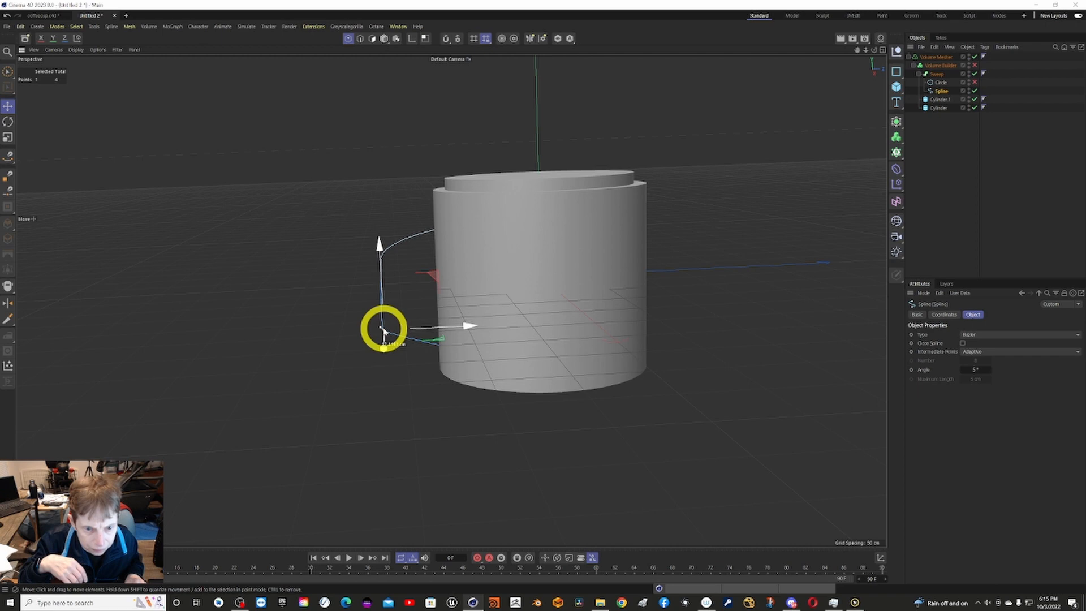
left_click(358, 366)
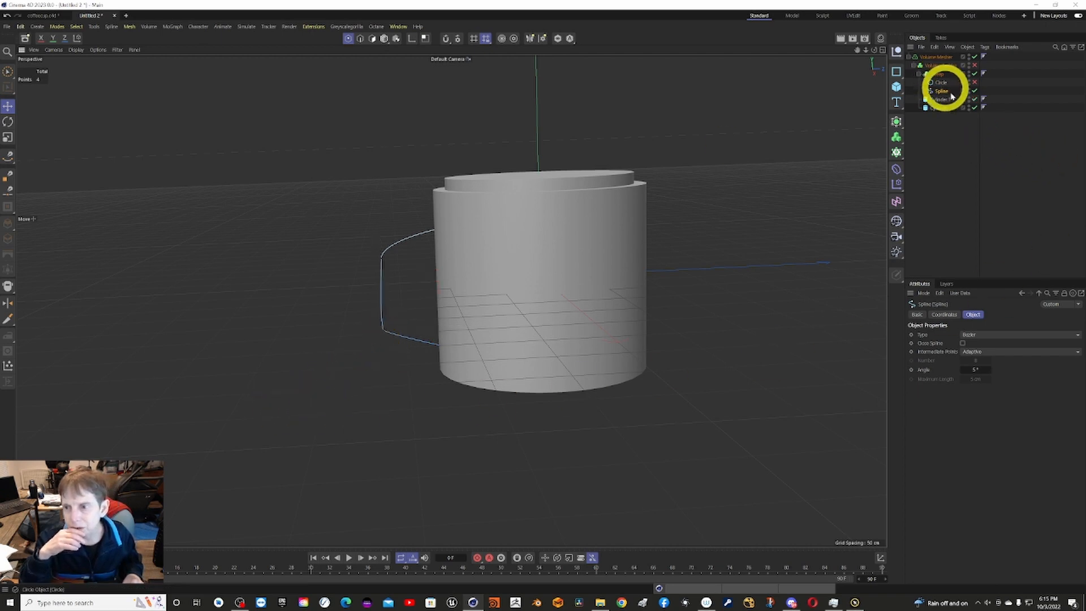
left_click(975, 66)
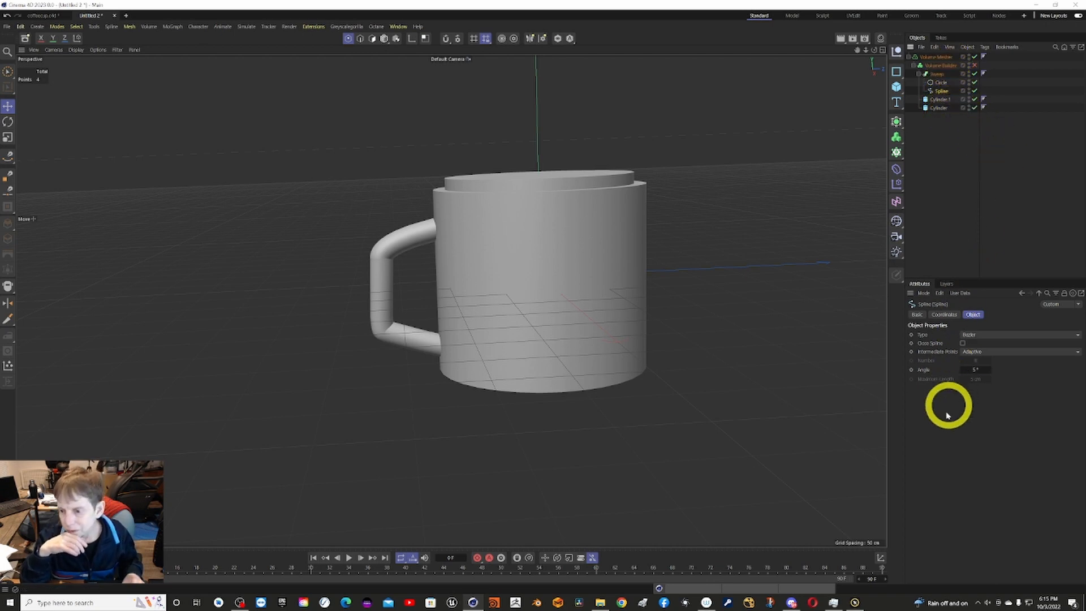
left_click(943, 83)
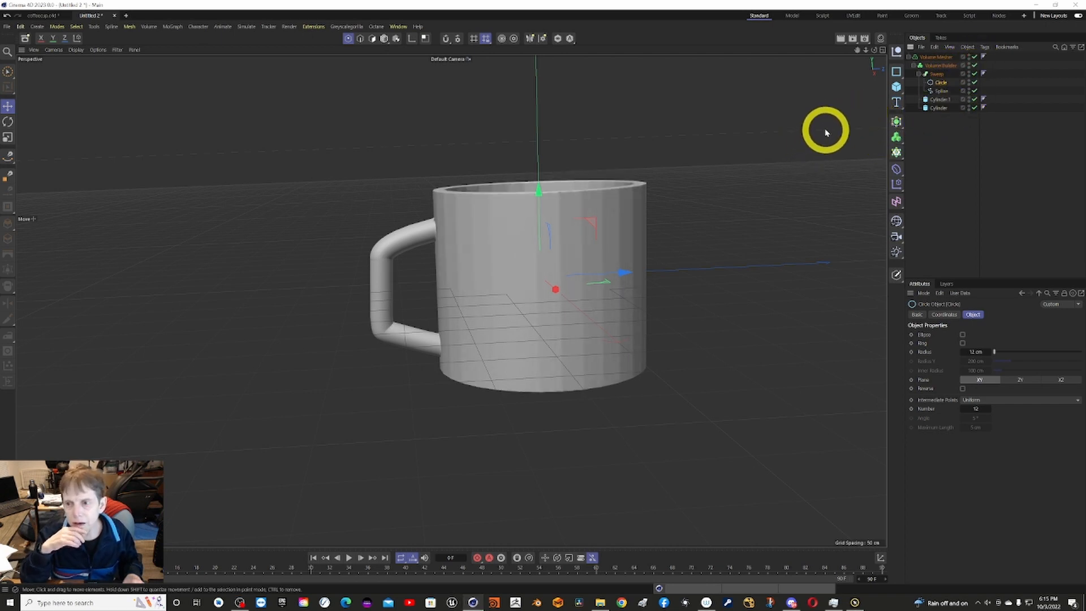
Raise the Volume Mesher's voxel range threshold to about 56%.
left_click(942, 57)
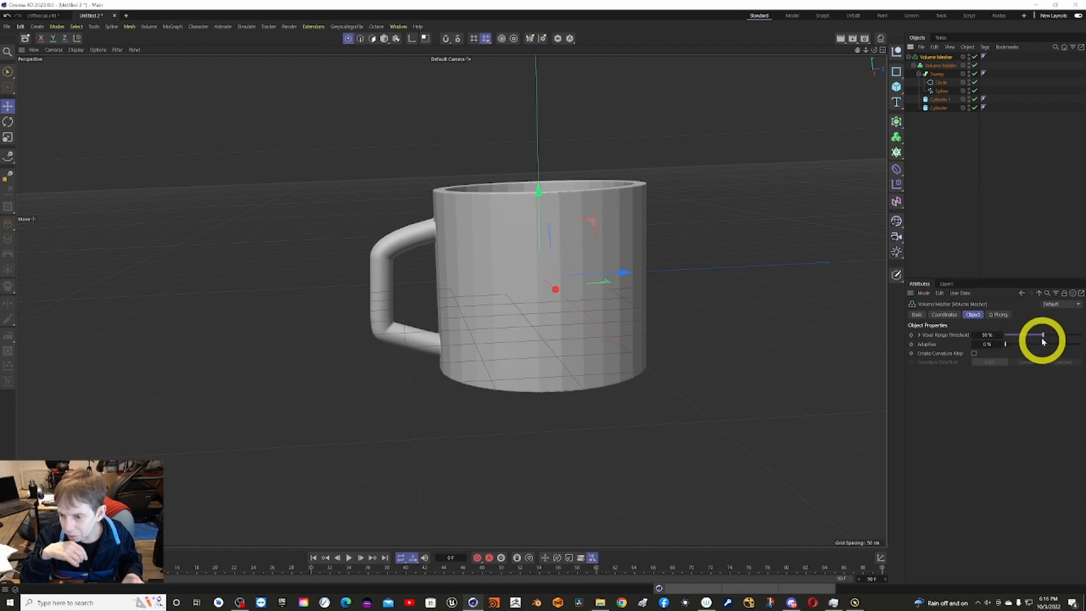
mouse_move(1044, 335)
left_mouse_down()
mouse_move(1059, 329)
mouse_move(1029, 326)
mouse_move(1055, 320)
left_mouse_up()
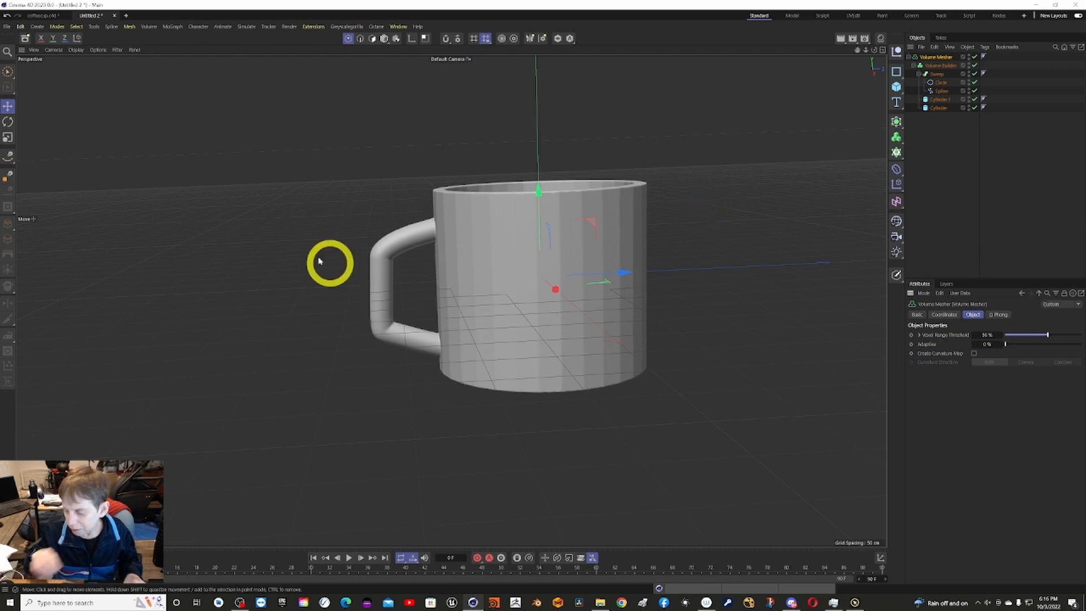
left_click_drag(146, 165, 361, 65, "alt")
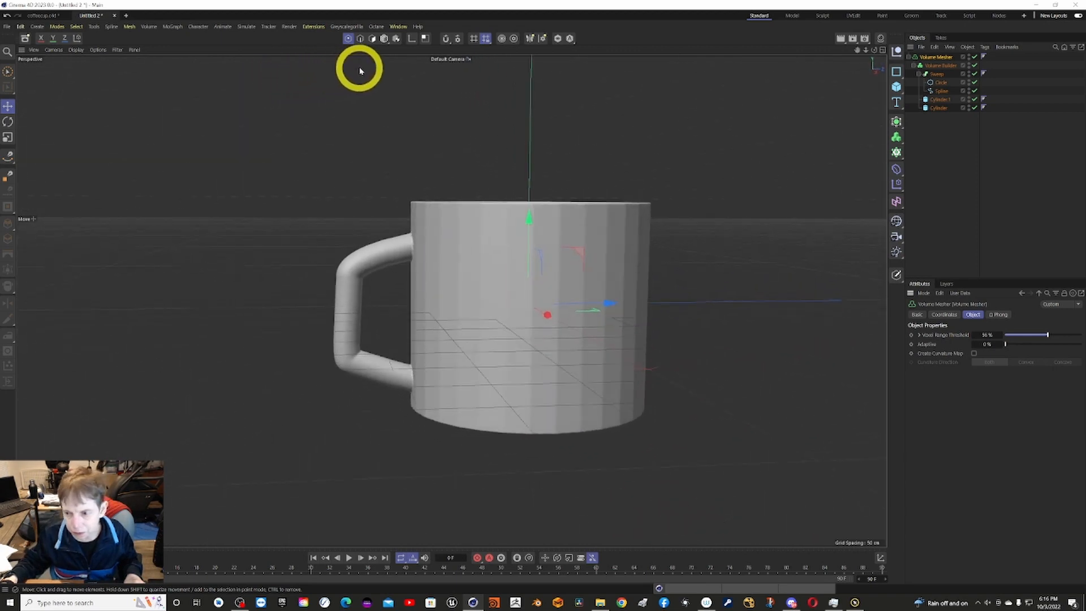
Render the mug to the Picture Viewer, examine the result and close the viewer.
left_click(942, 67)
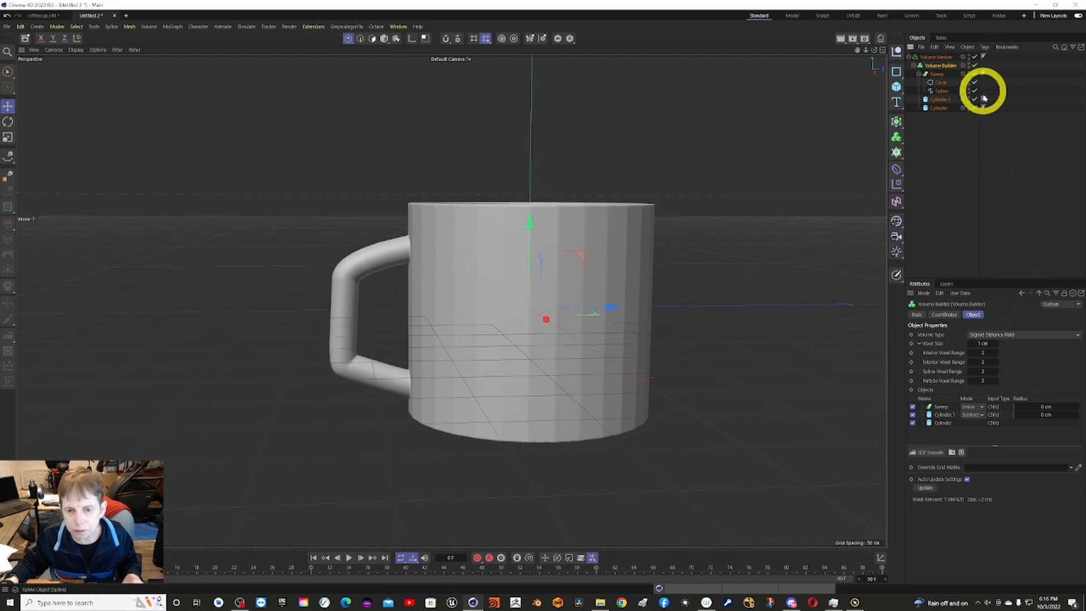
left_click(287, 27)
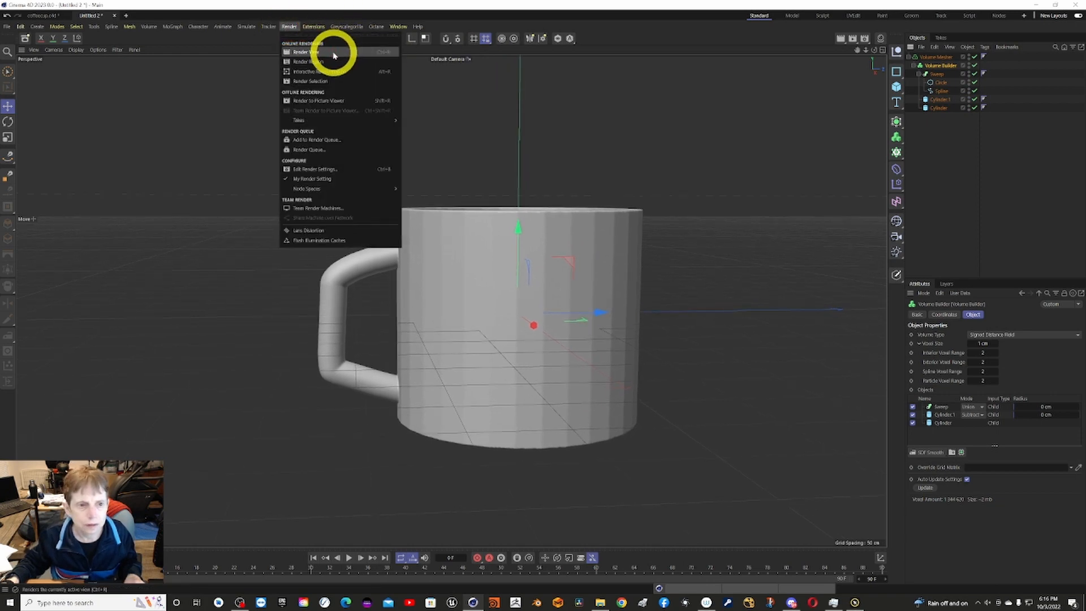
left_click(326, 102)
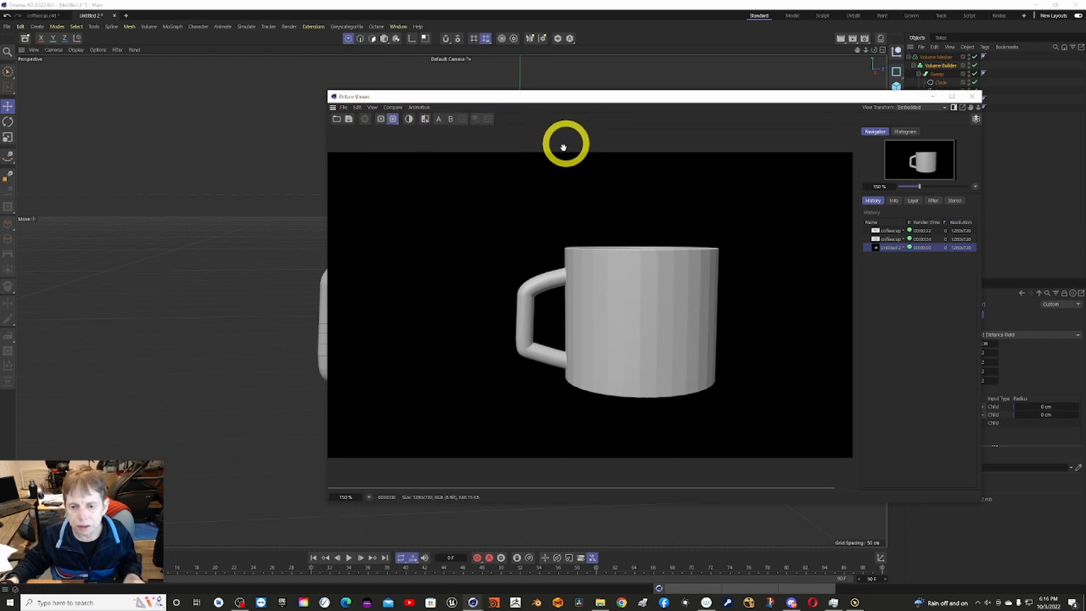
left_click(973, 98)
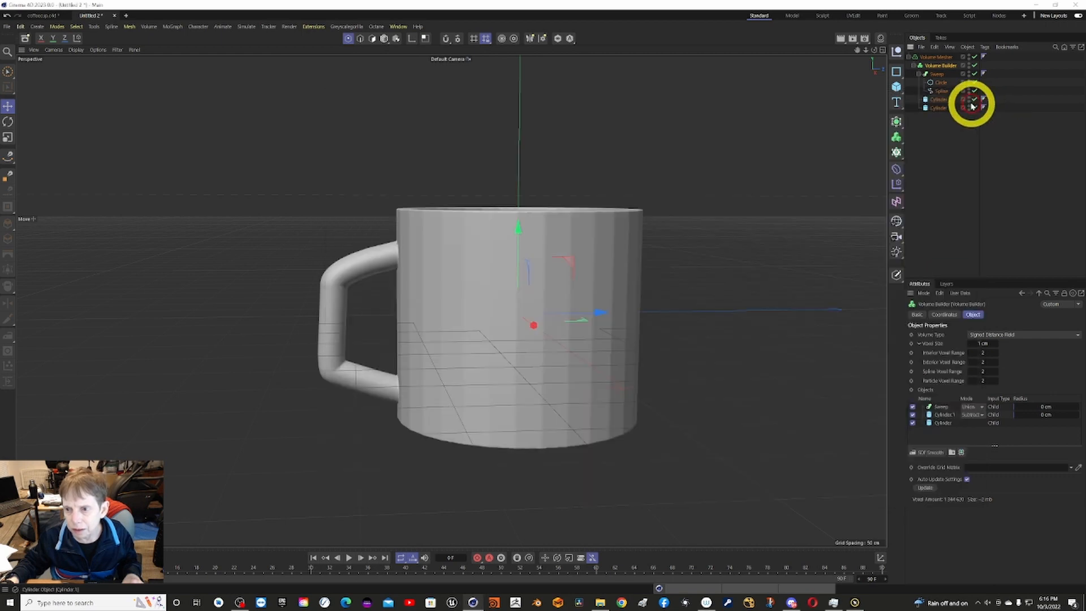
left_click(911, 152)
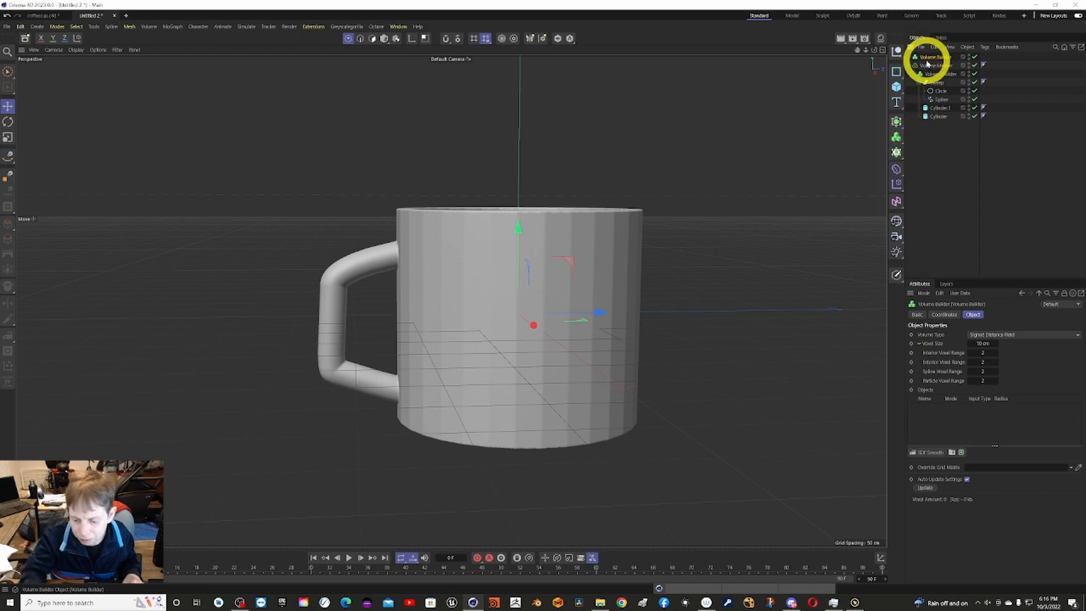
key("Delete")
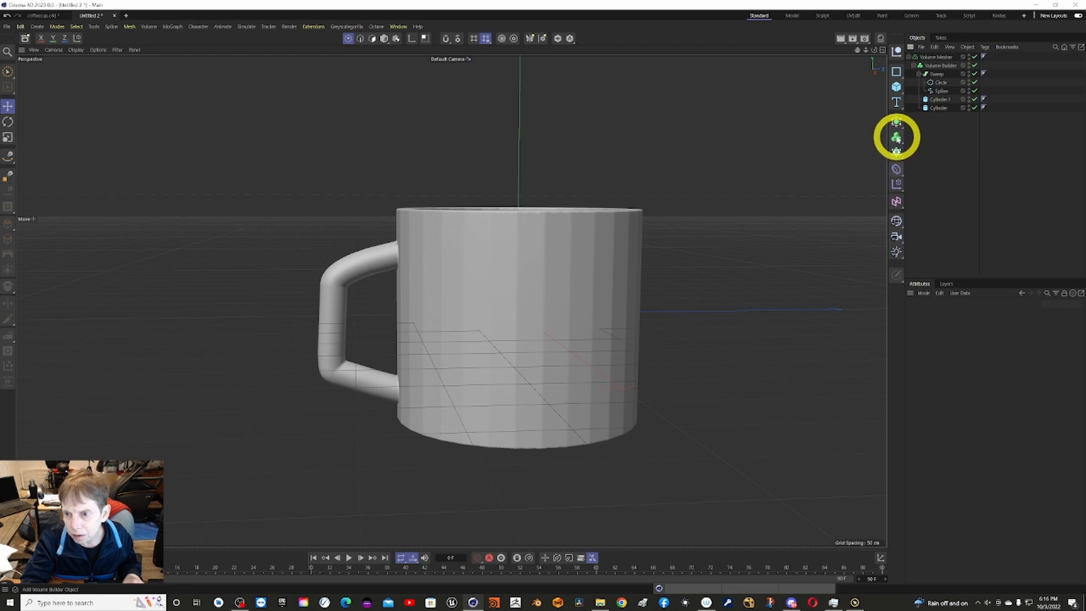
left_click(903, 146)
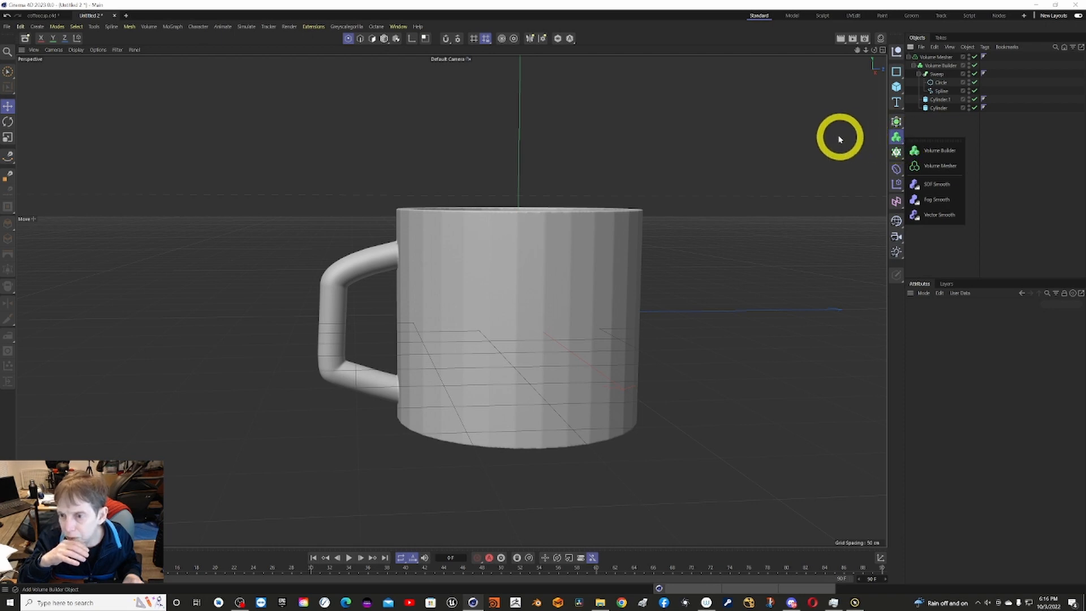
Add a Remesh generator and make the Volume Mesher its child.
left_click(903, 130)
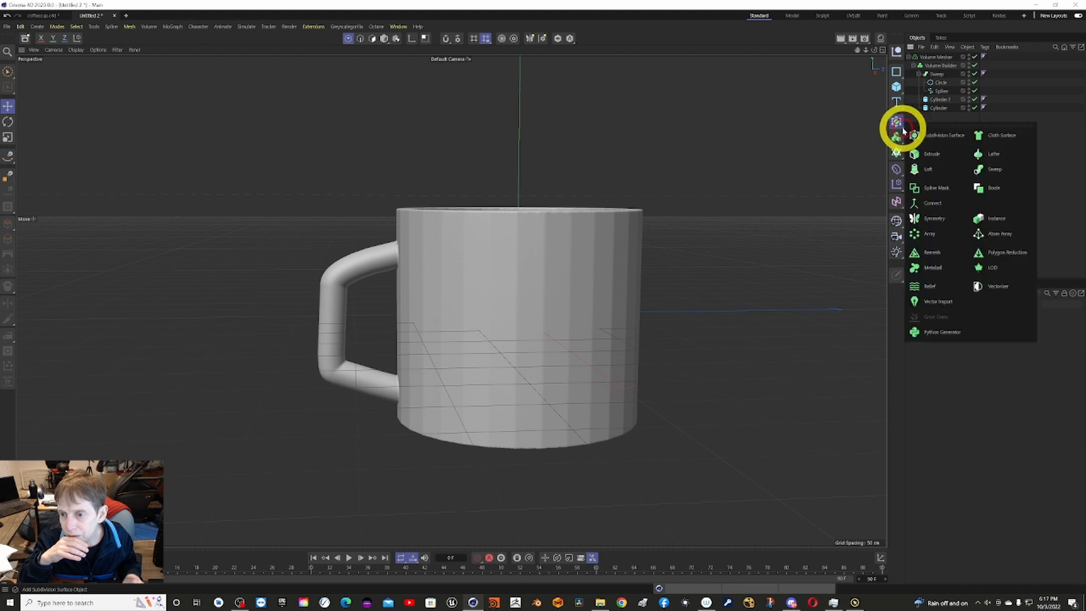
left_click(931, 252)
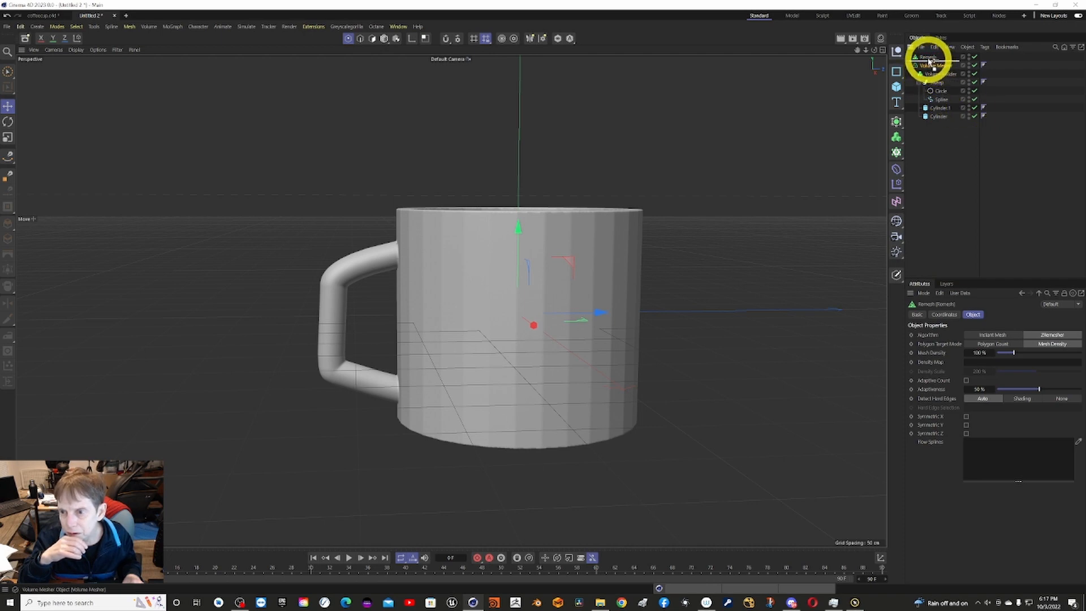
left_click_drag(930, 61, 929, 63)
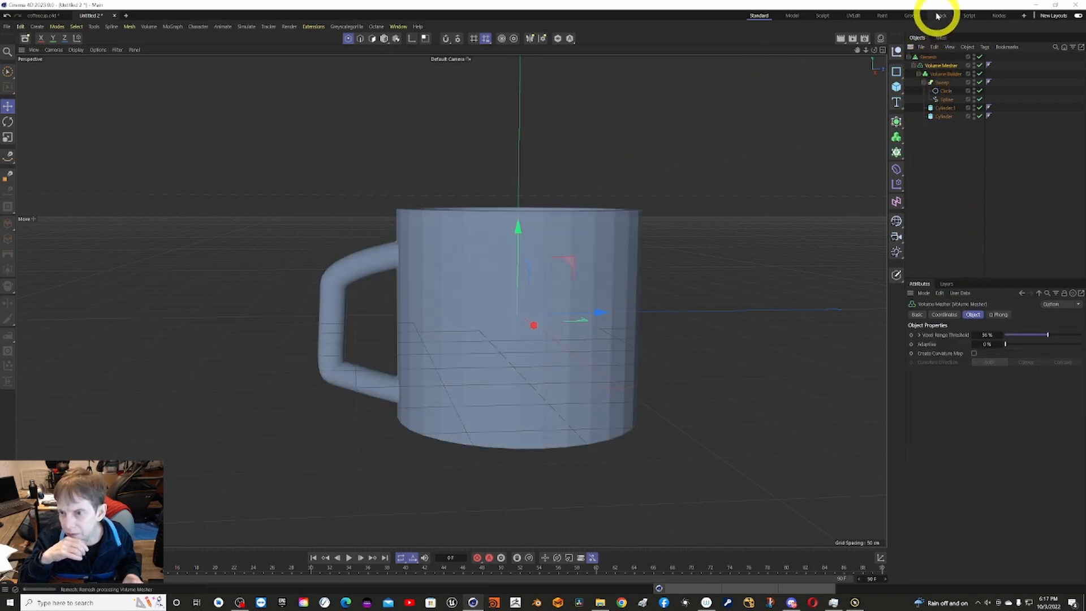
Set the Remesh generator's mesh density to 62%.
left_click(930, 57)
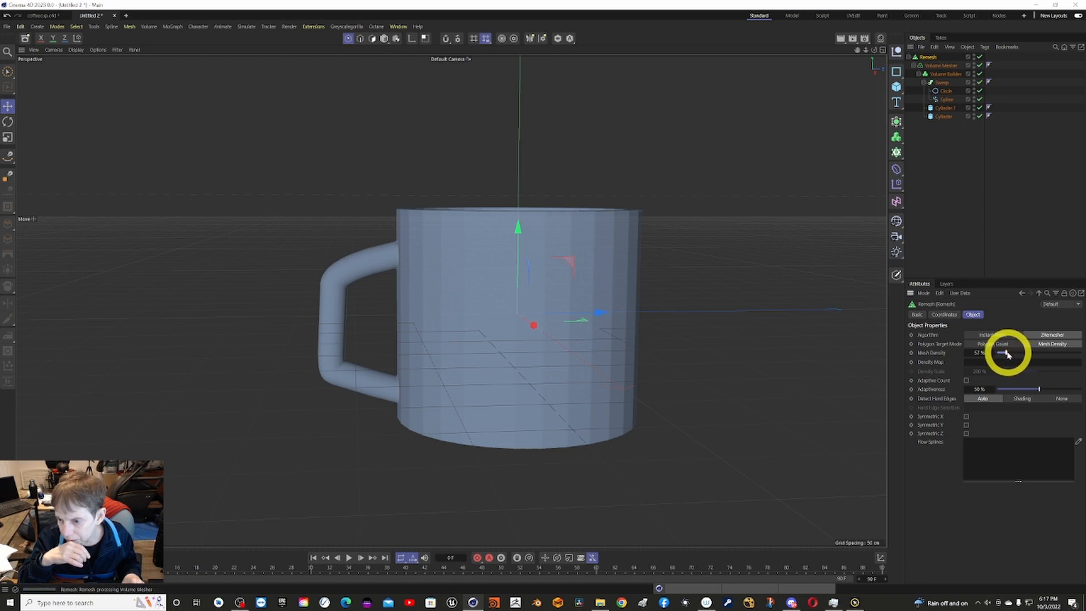
left_click_drag(1008, 354, 1013, 355)
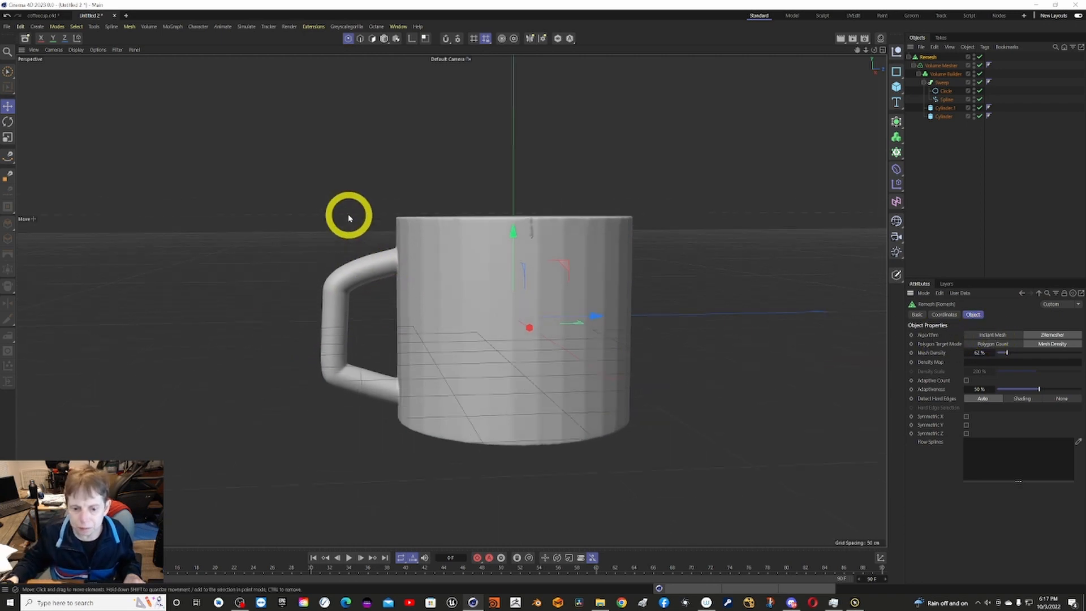
Display the mug in Gouraud Shading (Lines) to show the remeshed polygons.
left_click_drag(347, 215, 758, 110, "alt")
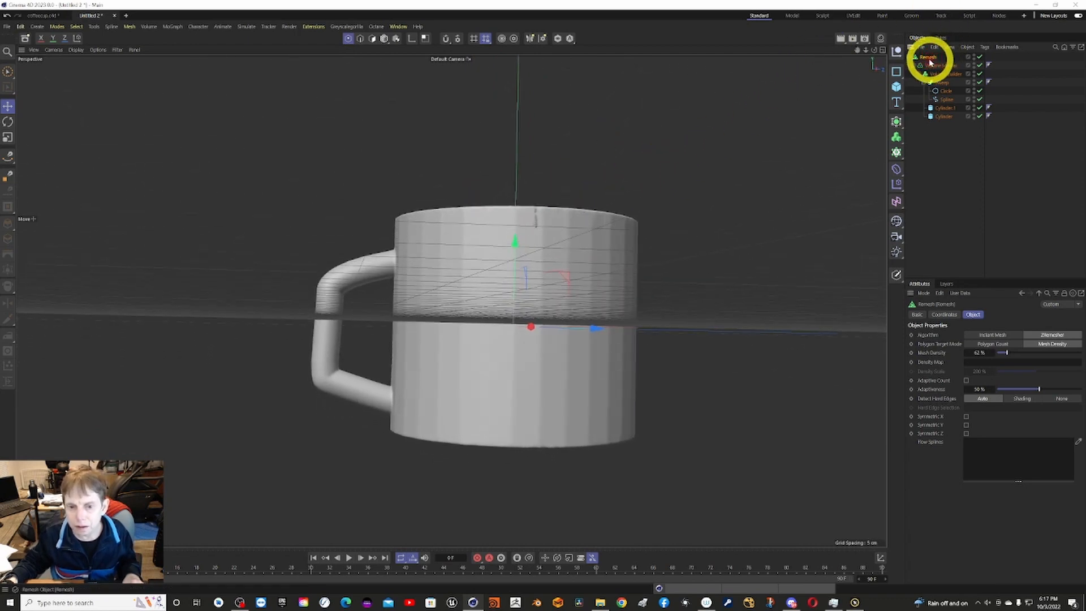
left_click_drag(871, 64, 839, 68, "alt")
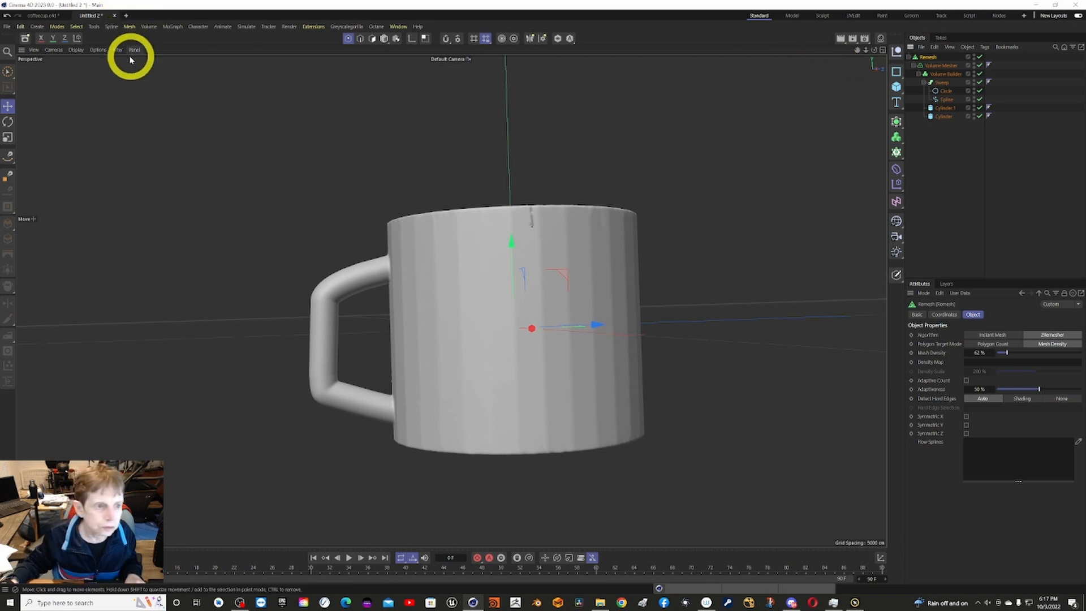
left_click(77, 50)
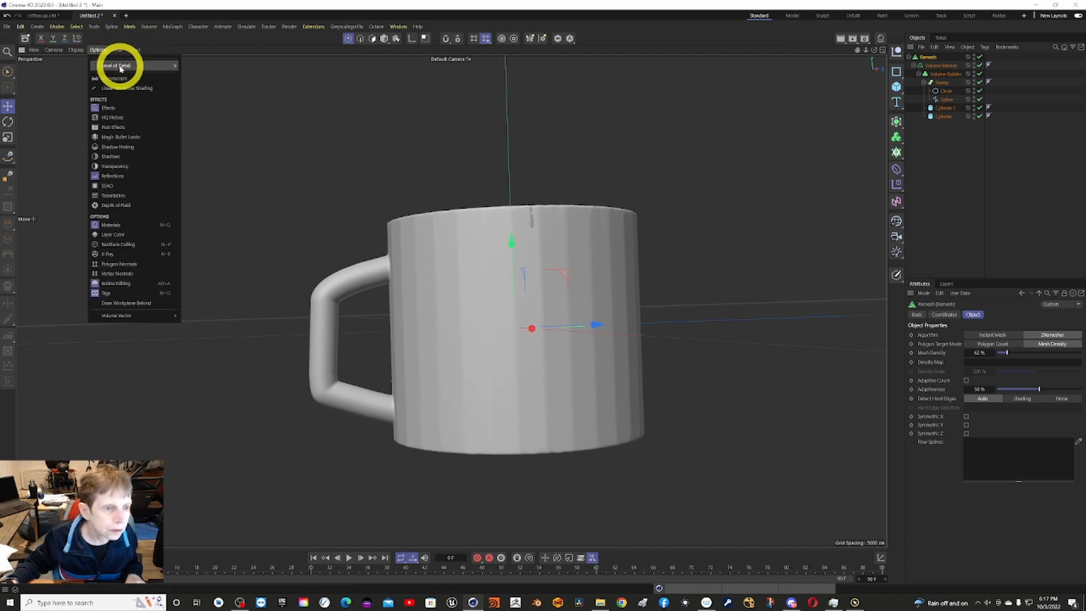
mouse_move(75, 50)
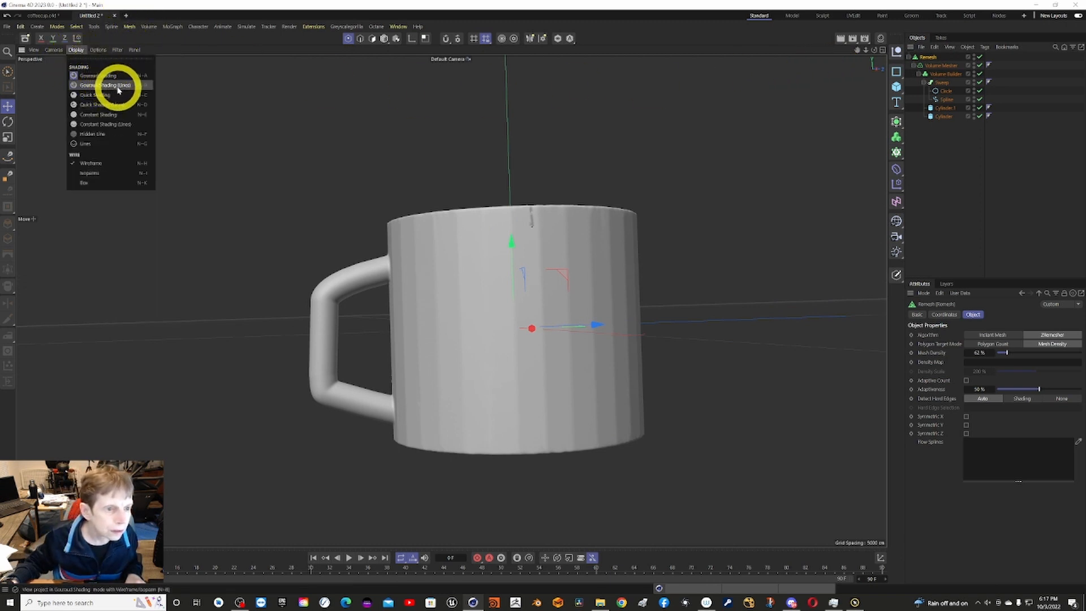
left_click(102, 85)
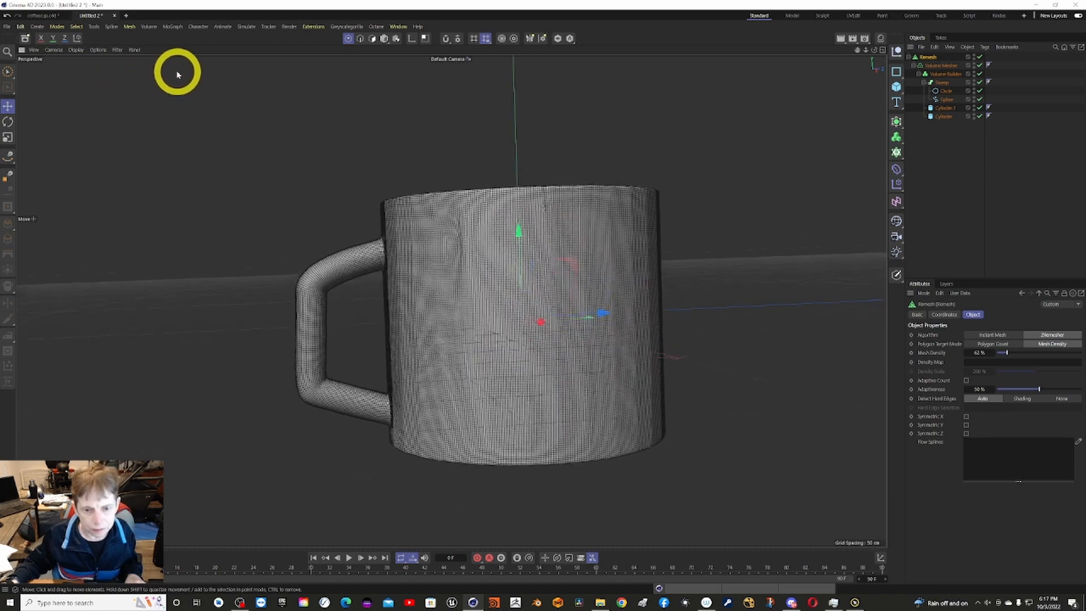
Render the remeshed mug to the Picture Viewer, examine its body and handle, and close the viewer.
left_click_drag(177, 73, 252, 38, "alt")
left_click(289, 27)
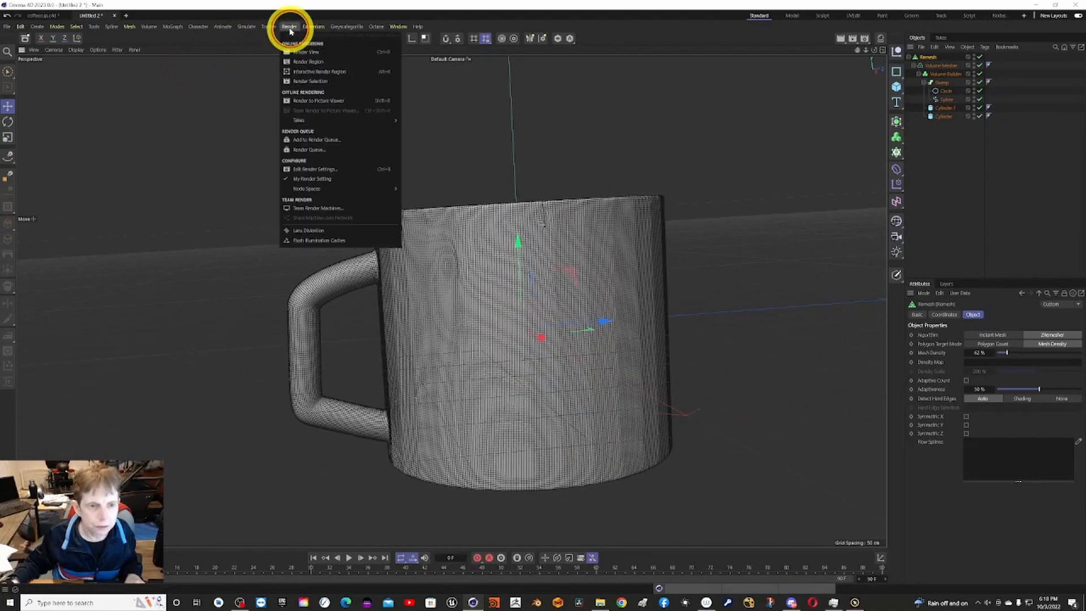
left_click(323, 101)
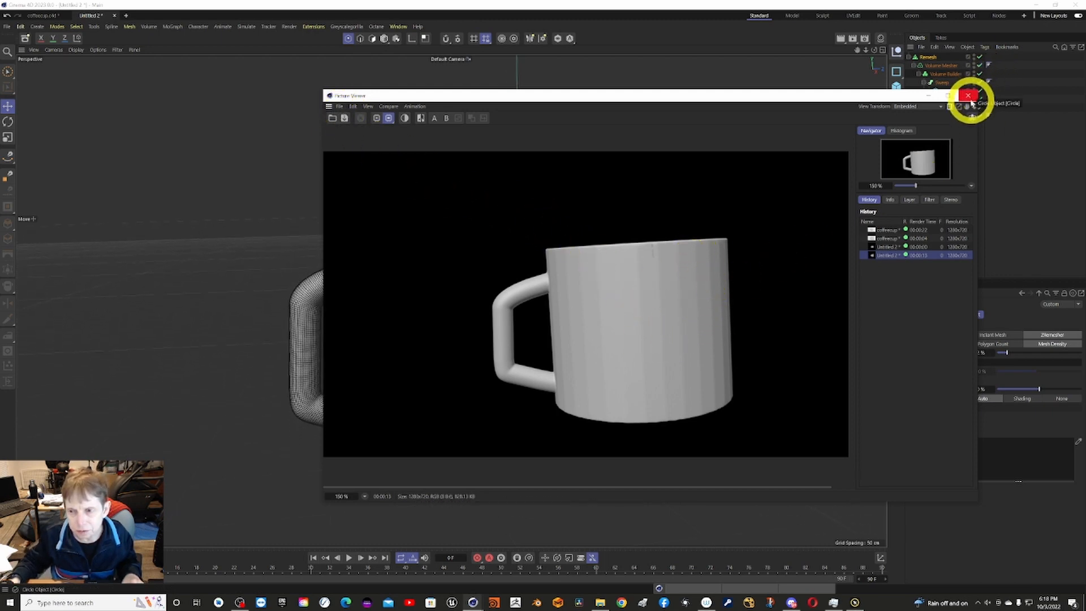
left_click(968, 96)
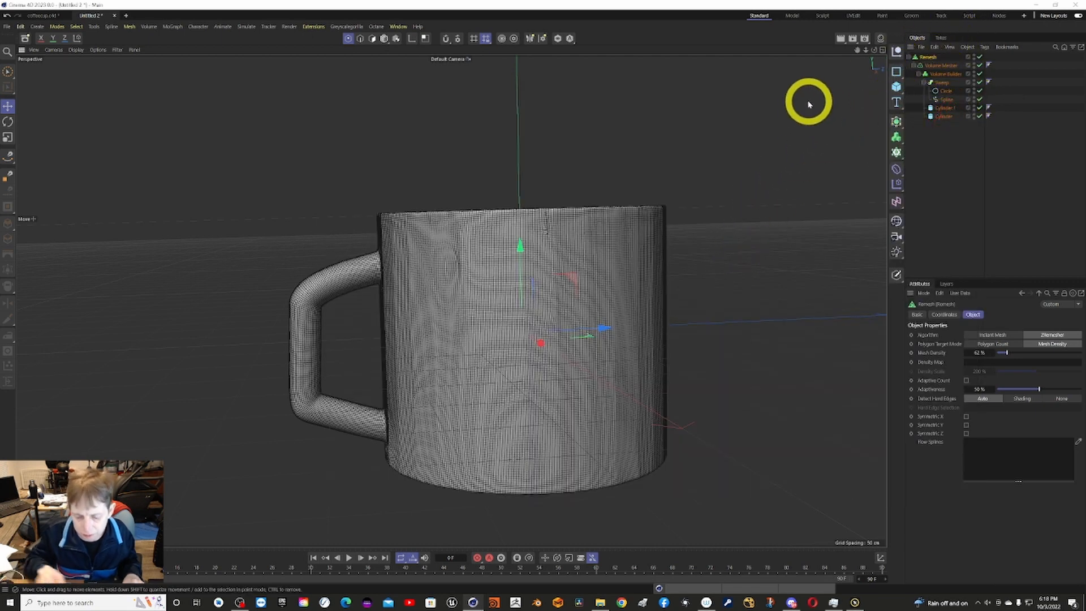
Check the point and polygon counts of the remeshed mug in the object information and close the readout.
key("ctrl+i")
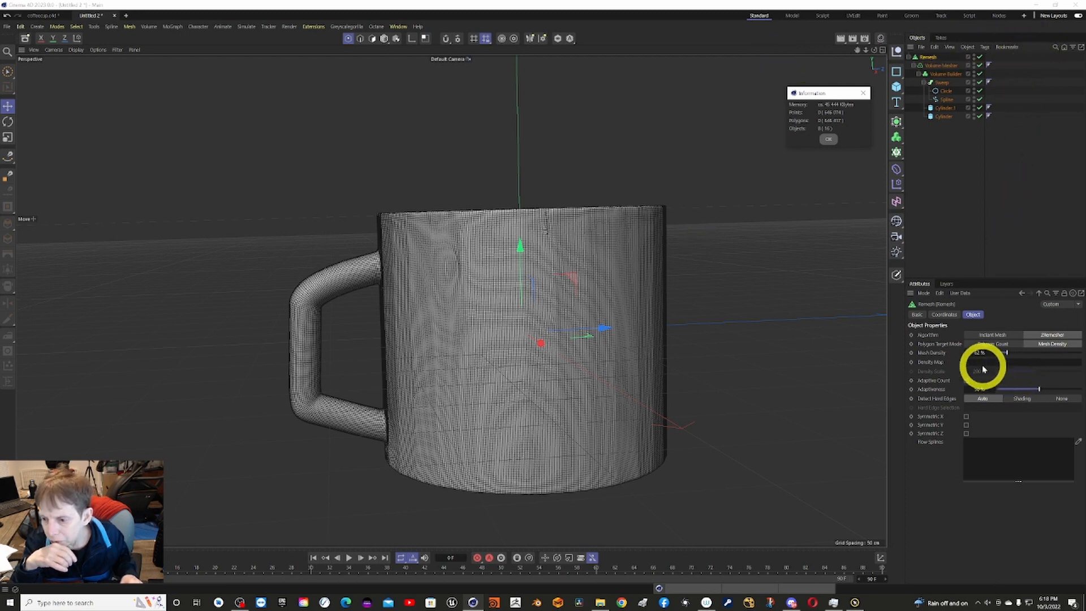
left_click_drag(977, 354, 991, 351)
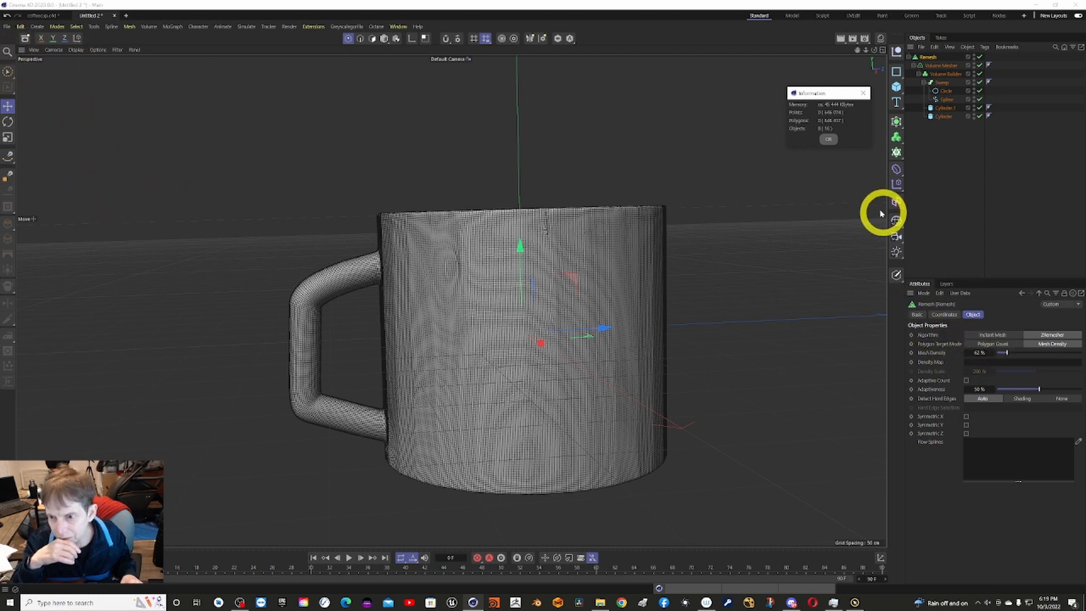
left_click(826, 140)
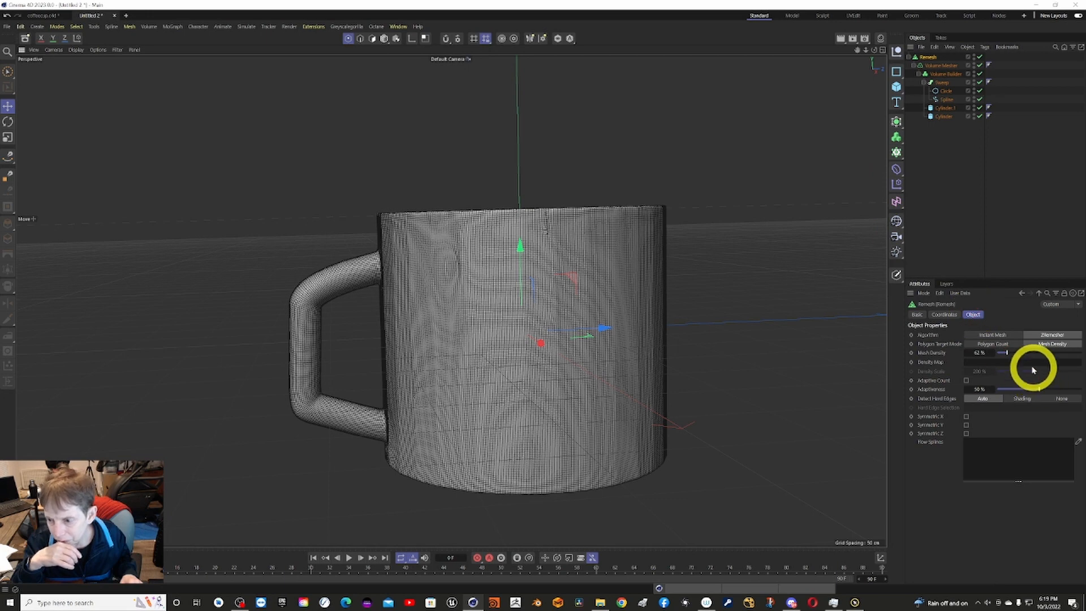
Set the Remesh generator's mesh density to 25%.
left_click_drag(1008, 354, 1005, 354)
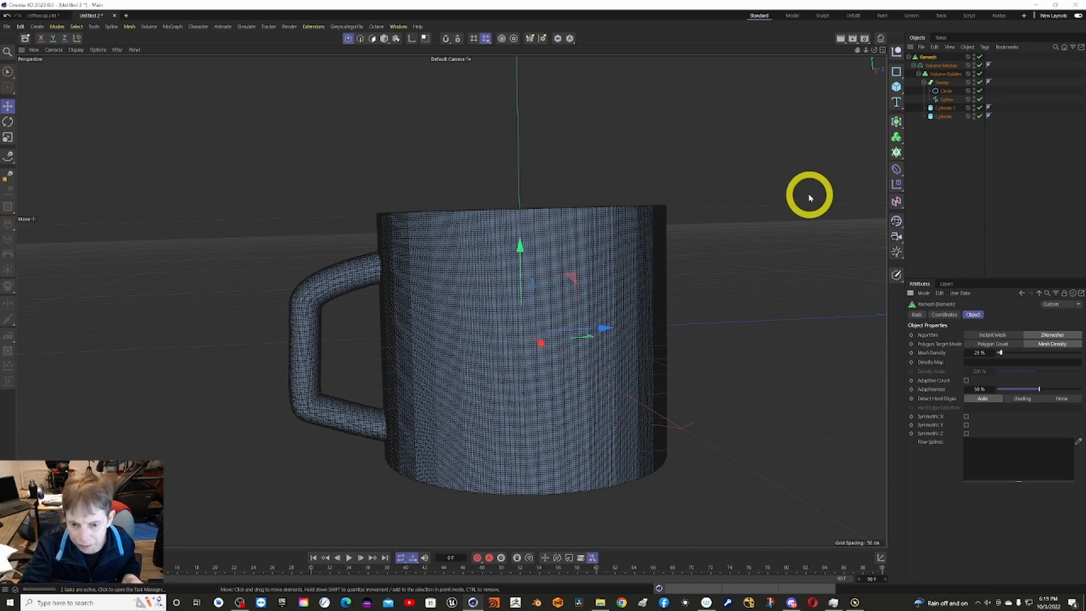
key("ctrl+z")
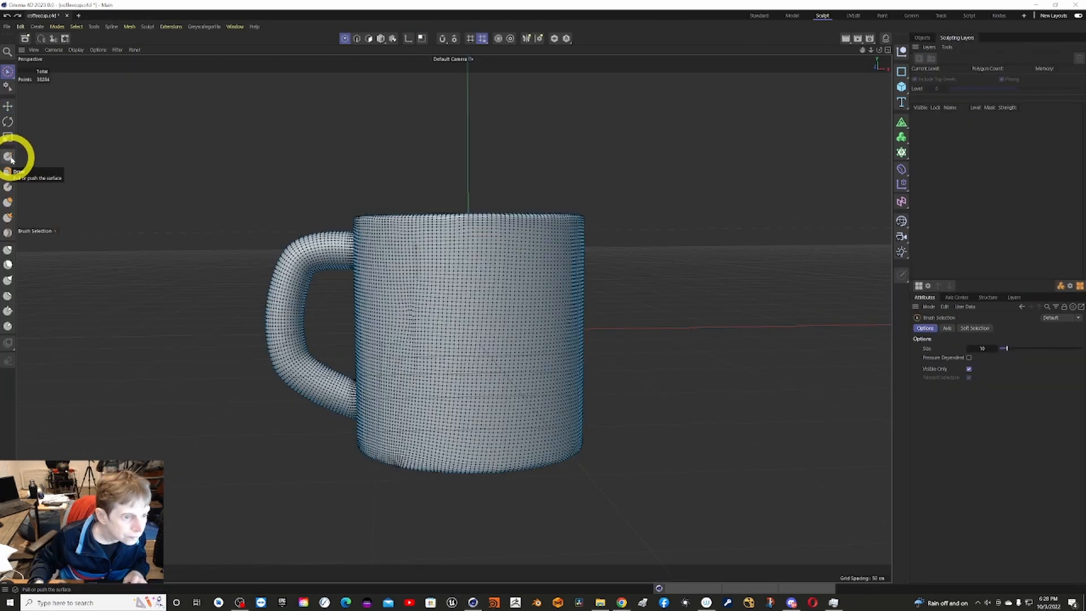
Activate the Draw sculpting brush, try freehand strokes across the mug's outer wall, and undo them.
left_click(10, 158)
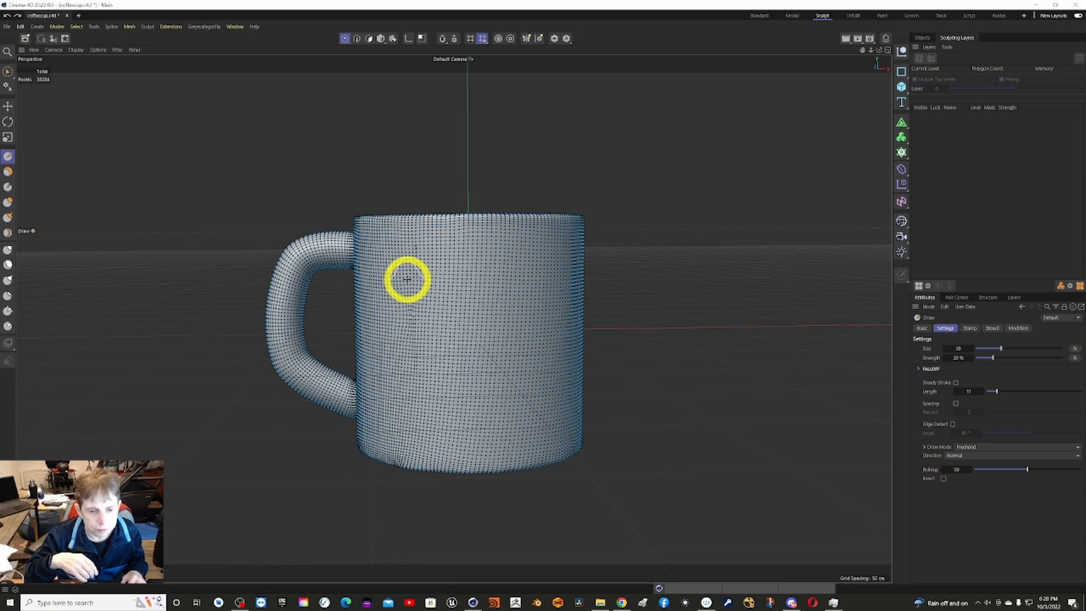
mouse_move(407, 279)
left_mouse_down()
mouse_move(431, 305)
mouse_move(427, 368)
mouse_move(417, 311)
mouse_move(413, 374)
mouse_move(415, 272)
mouse_move(466, 272)
mouse_move(398, 321)
mouse_move(462, 301)
mouse_move(529, 379)
mouse_move(576, 301)
mouse_move(558, 277)
mouse_move(502, 286)
mouse_move(499, 313)
left_mouse_up()
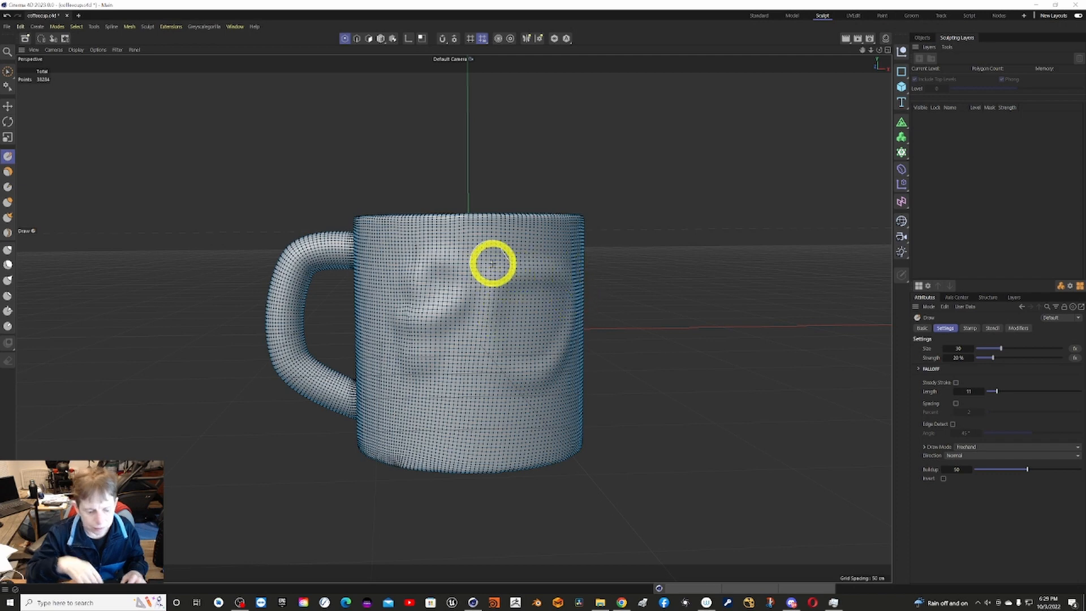
key("ctrl+z")
key("ctrl+z")
key("ctrl+z")
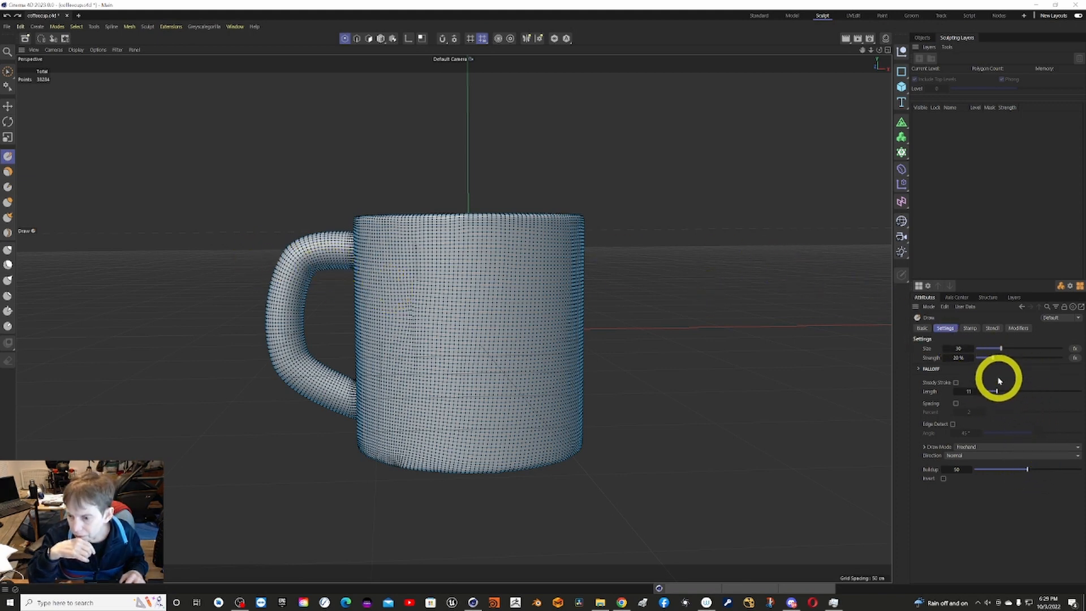
Set the Draw brush size to 14 and sculpt several narrow freehand strokes on the mug's outer wall.
left_click(988, 348)
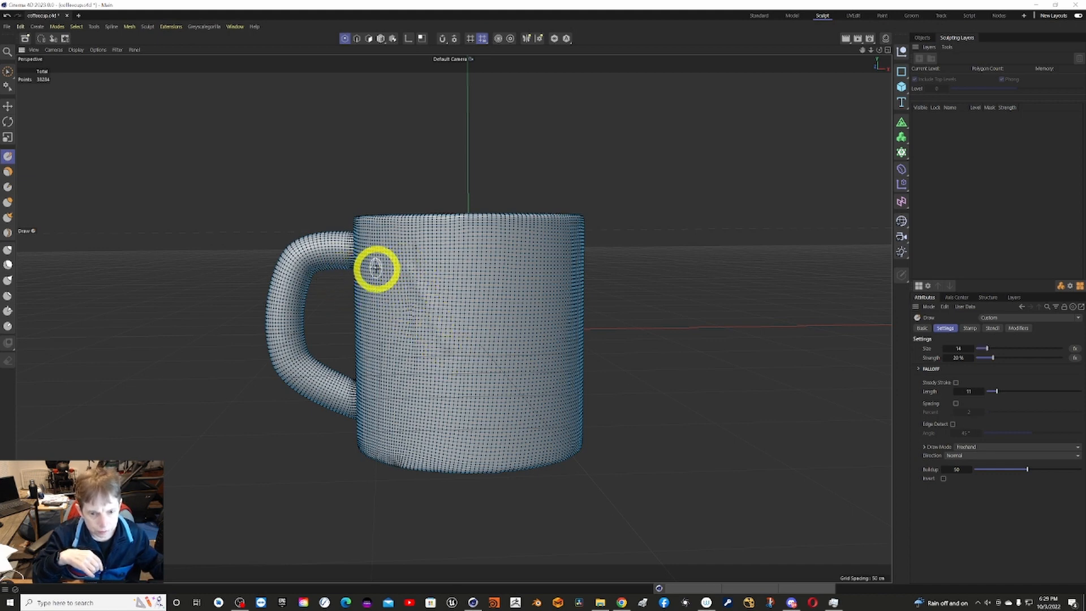
mouse_move(377, 268)
left_mouse_down()
mouse_move(422, 252)
mouse_move(422, 281)
mouse_move(525, 262)
left_mouse_up()
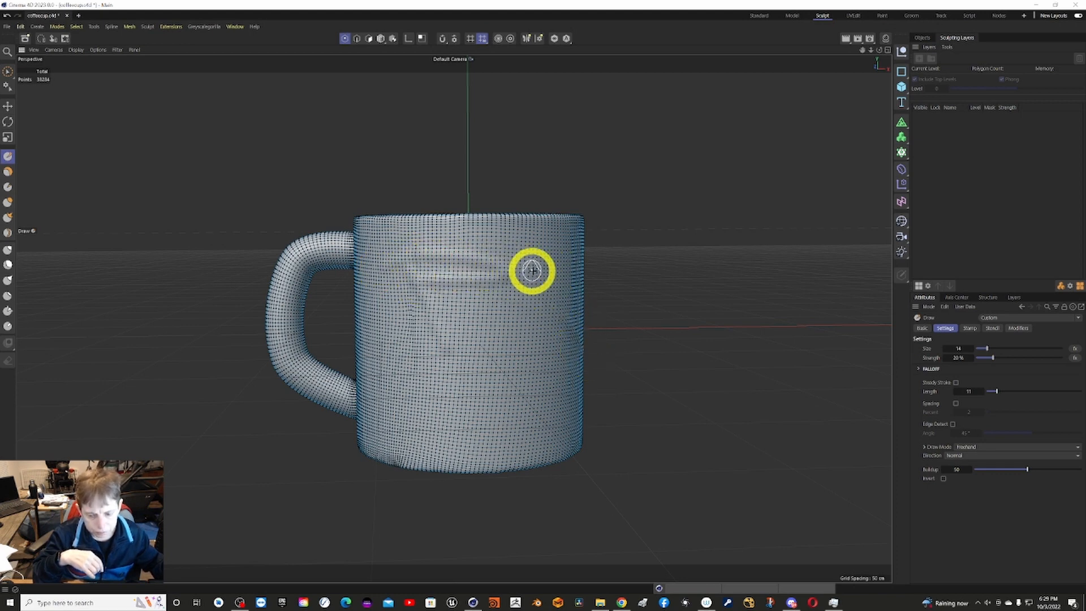
mouse_move(548, 270)
left_mouse_down("alt")
mouse_move(526, 269)
mouse_move(544, 279)
mouse_move(507, 291)
mouse_move(531, 351)
left_mouse_up("alt")
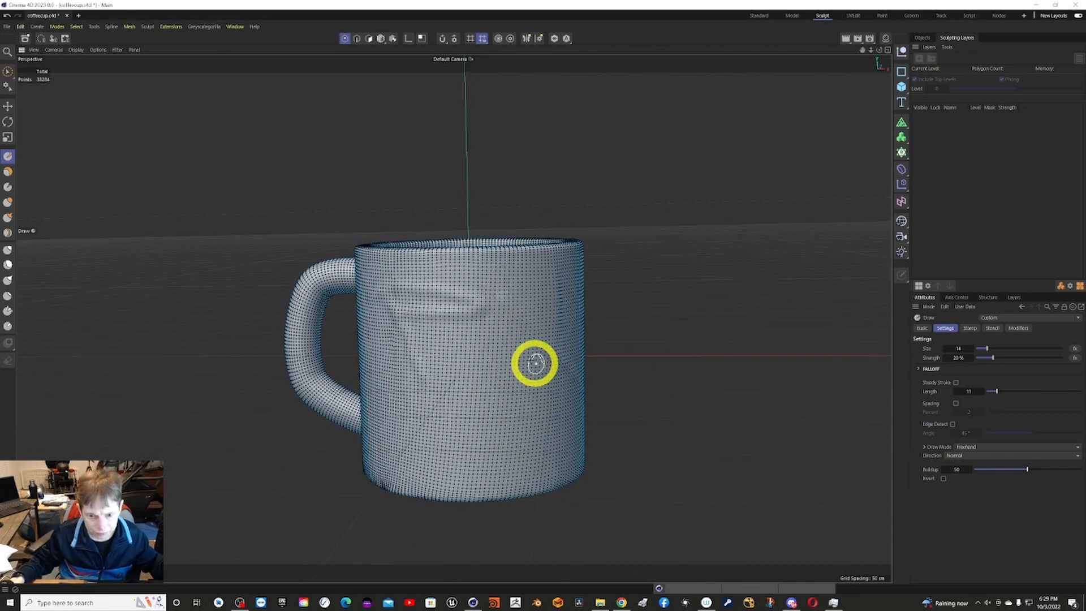
left_click_drag(496, 307, 515, 402)
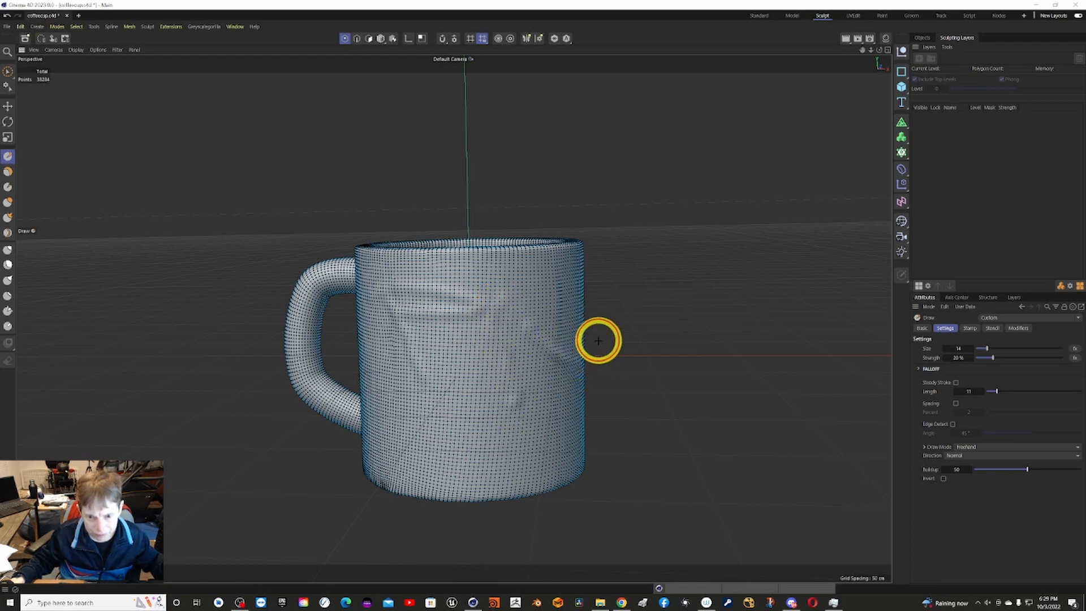
left_click_drag(587, 362, 548, 318, "alt")
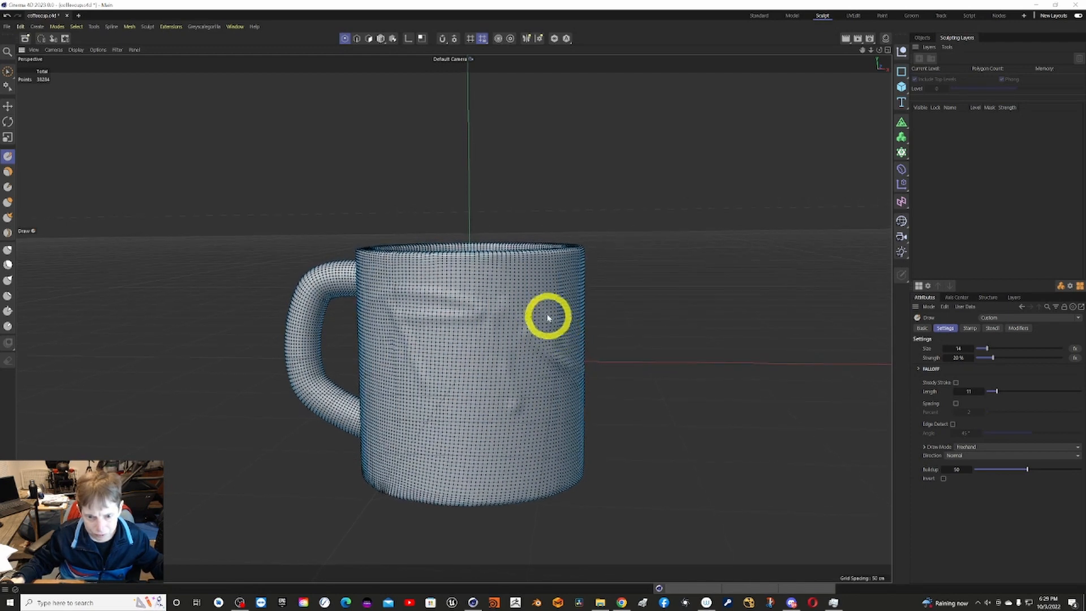
left_click_drag(478, 289, 453, 289, "alt")
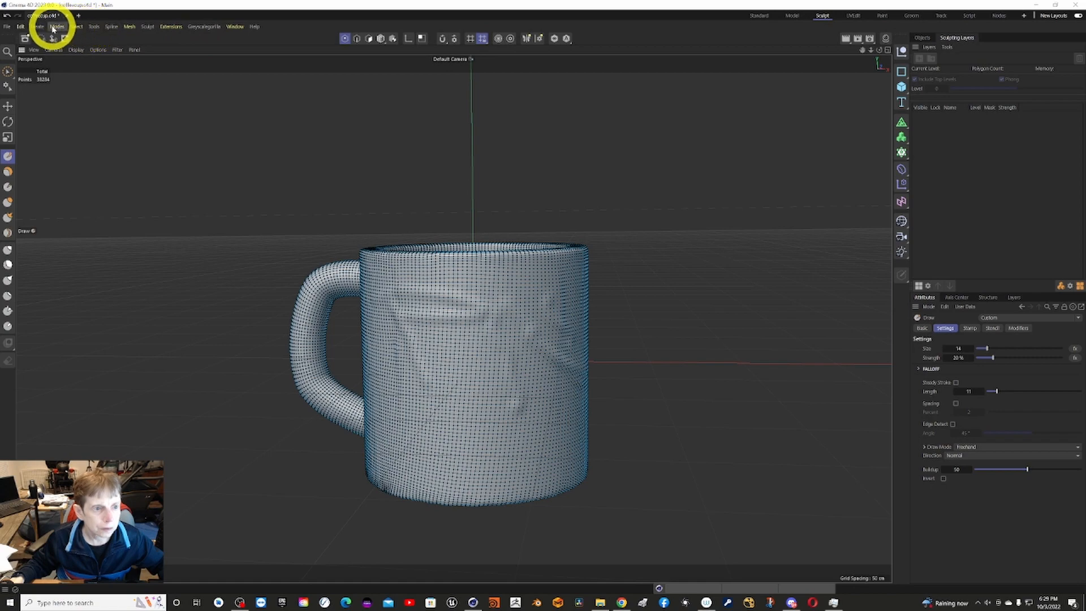
Switch to the Standard layout, render the sculpted mug to the Picture Viewer, and close the viewer after examining it.
left_click(757, 16)
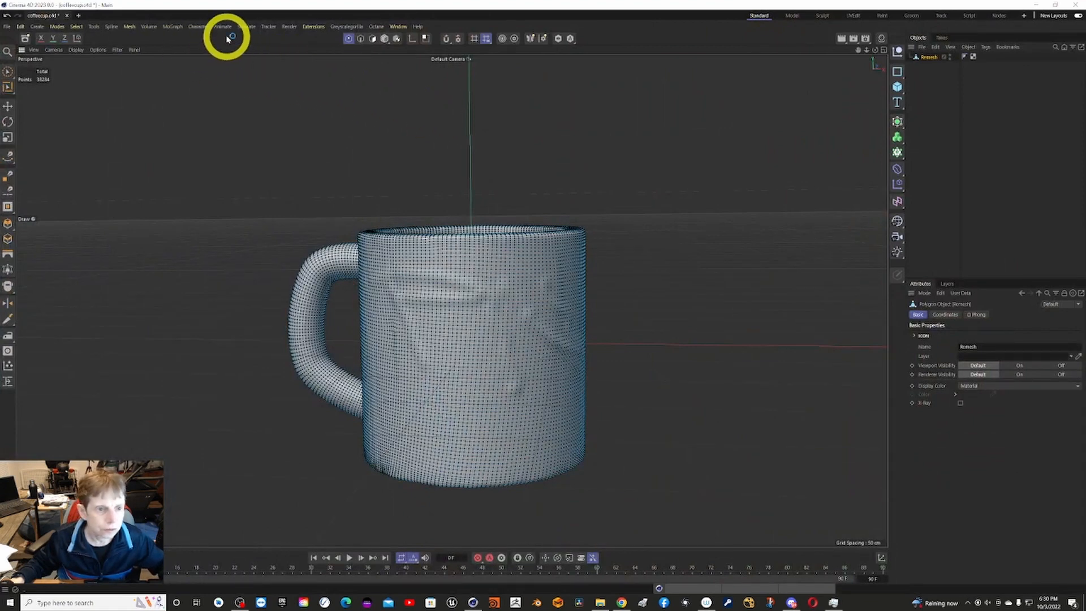
left_click(289, 26)
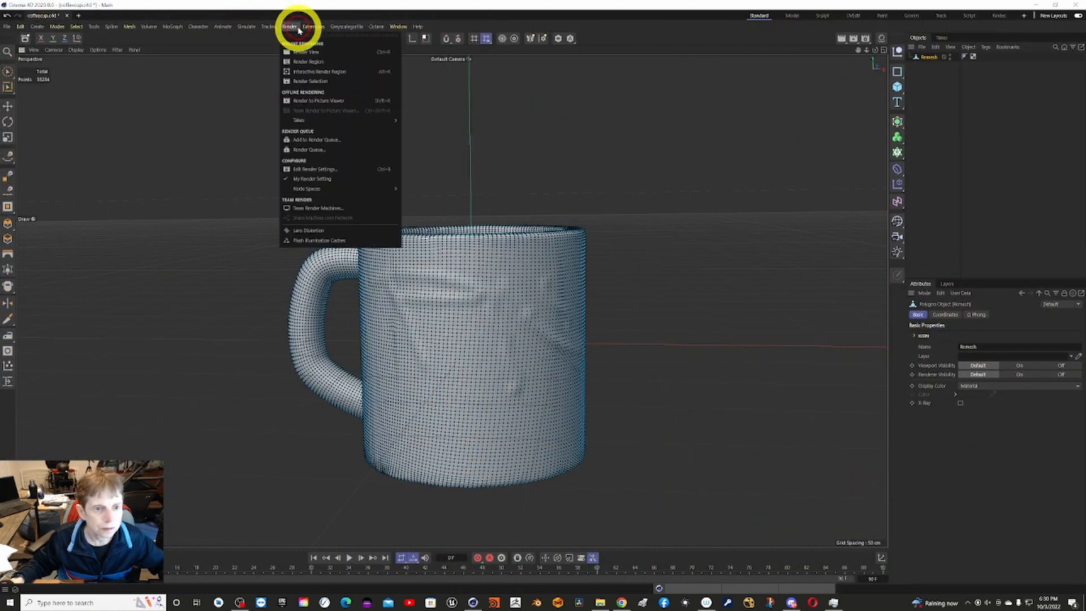
left_click(314, 51)
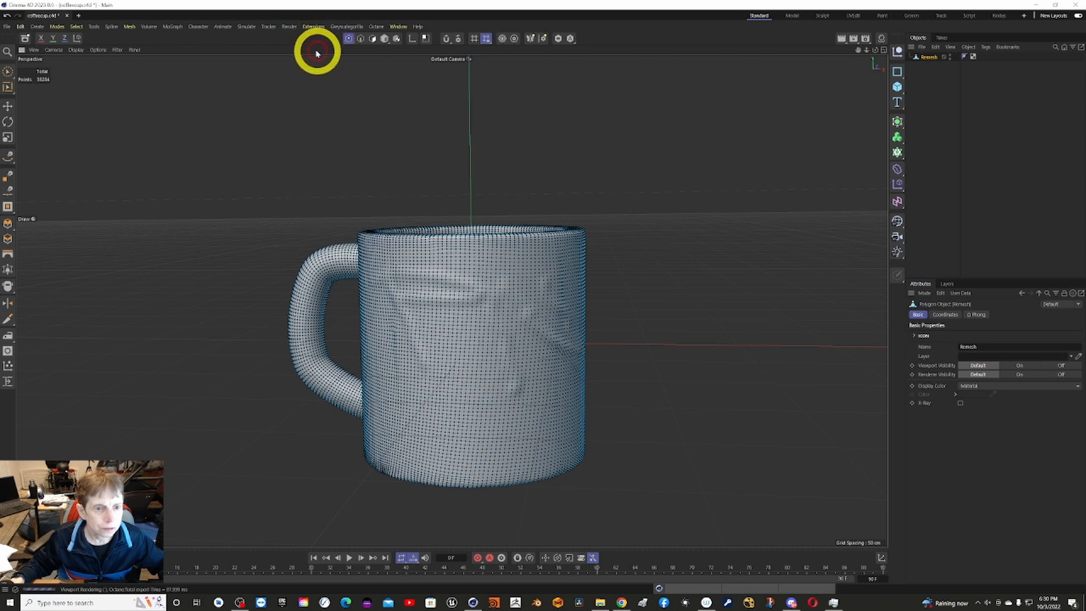
left_click(289, 31)
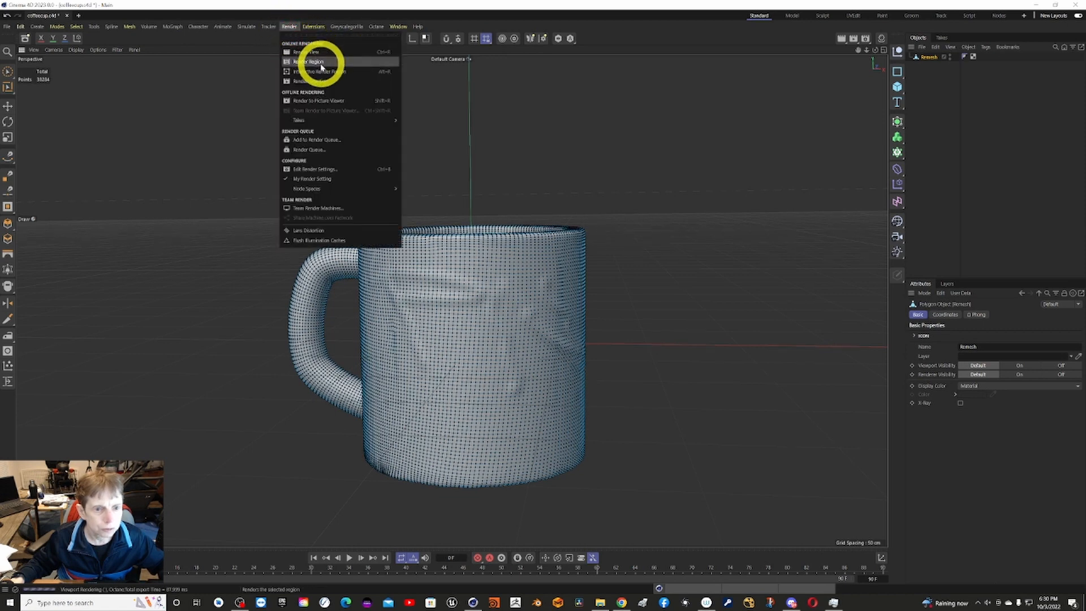
left_click(326, 101)
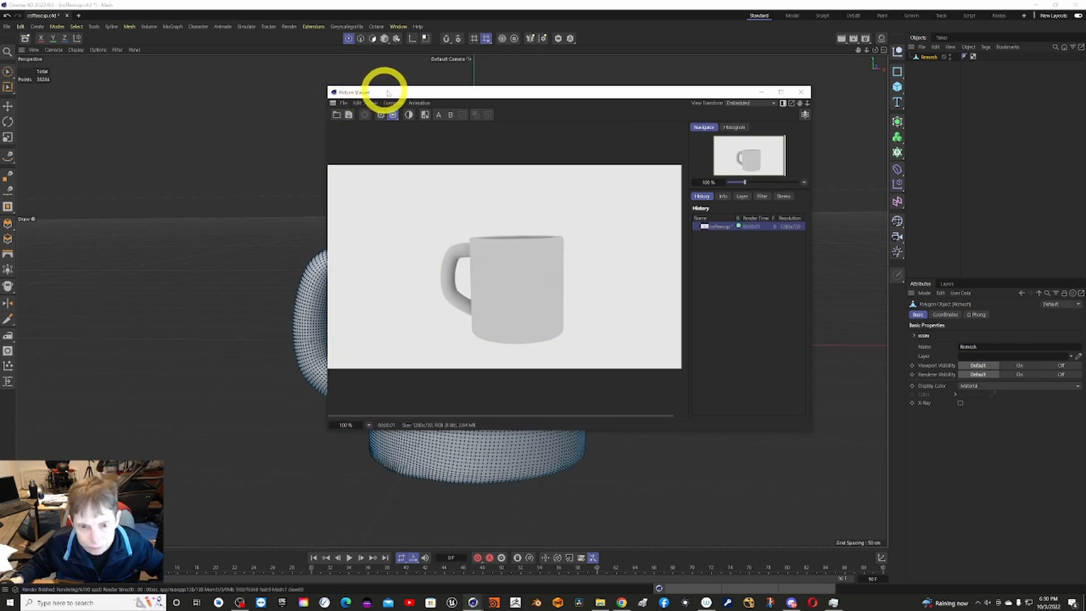
left_click(801, 92)
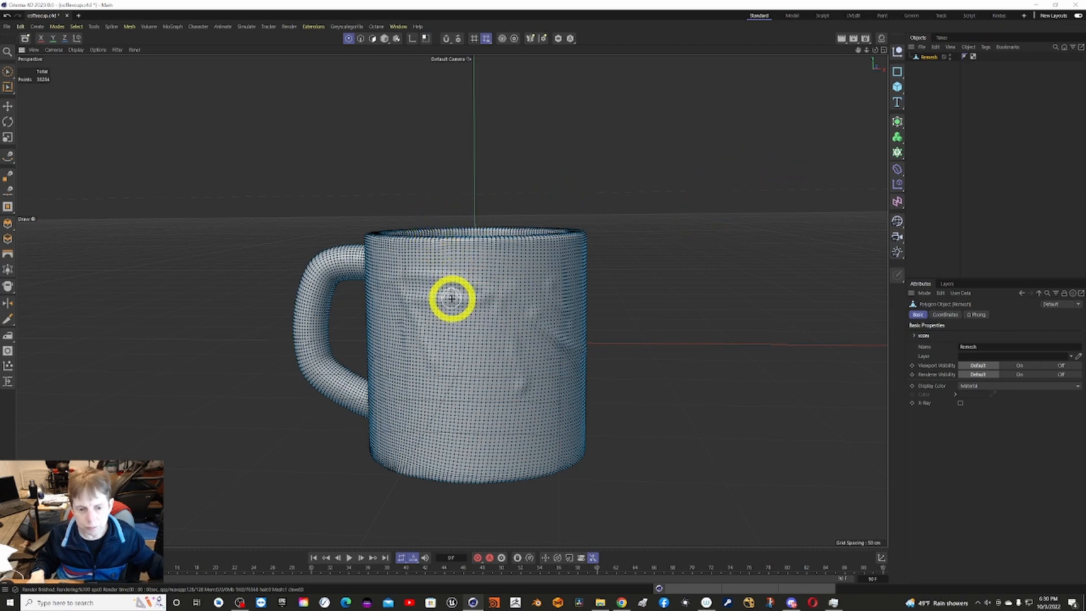
Inspect the sculpted mug from the side, check its point and polygon counts, and close the information readout.
left_click_drag(446, 291, 444, 276, "alt")
left_click_drag(449, 276, 474, 272, "alt")
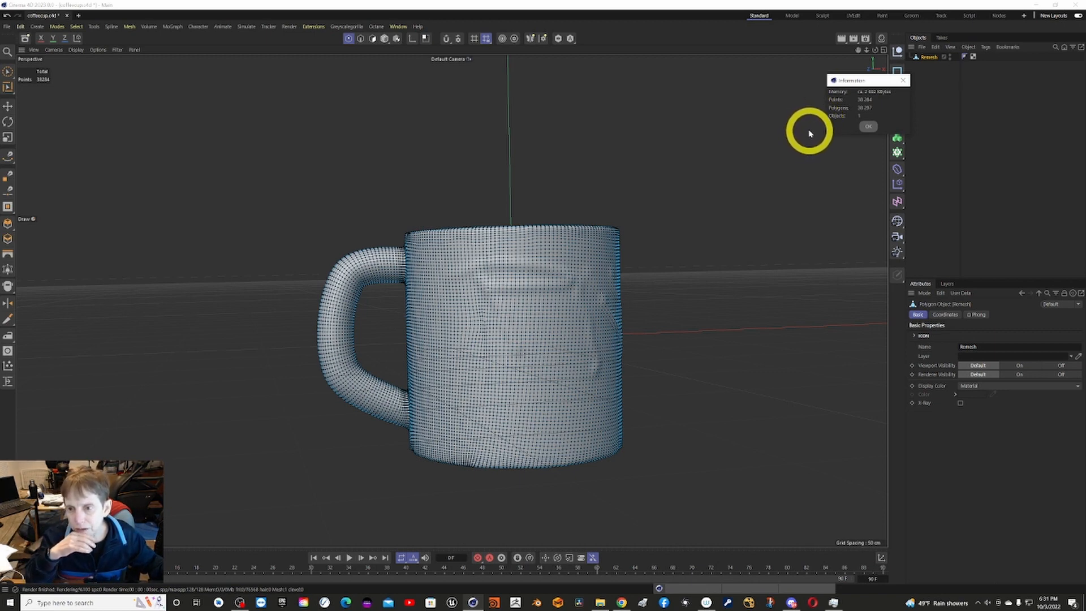
left_click(866, 126)
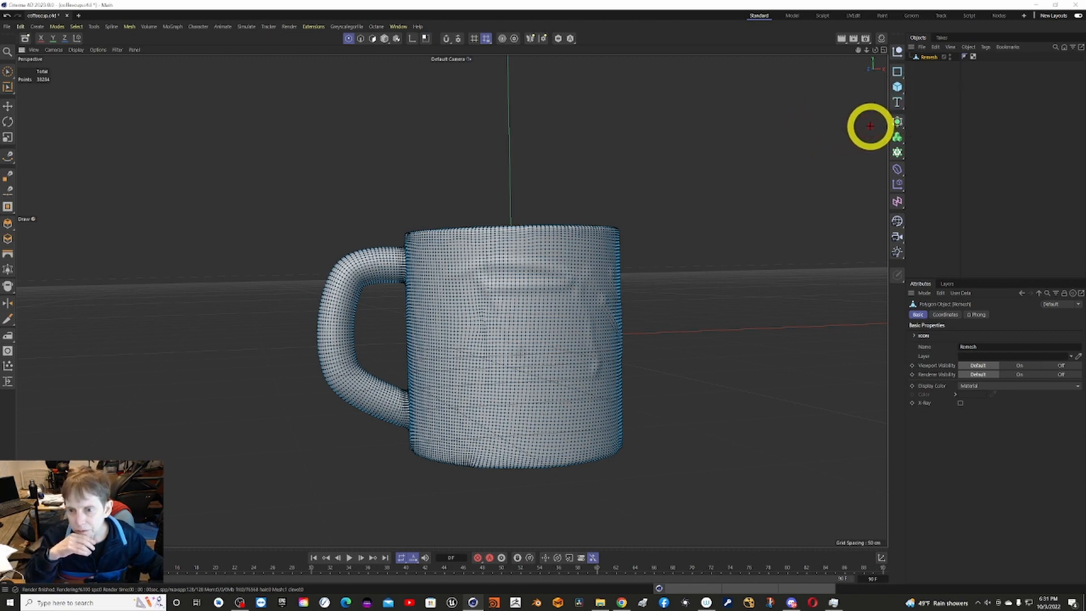